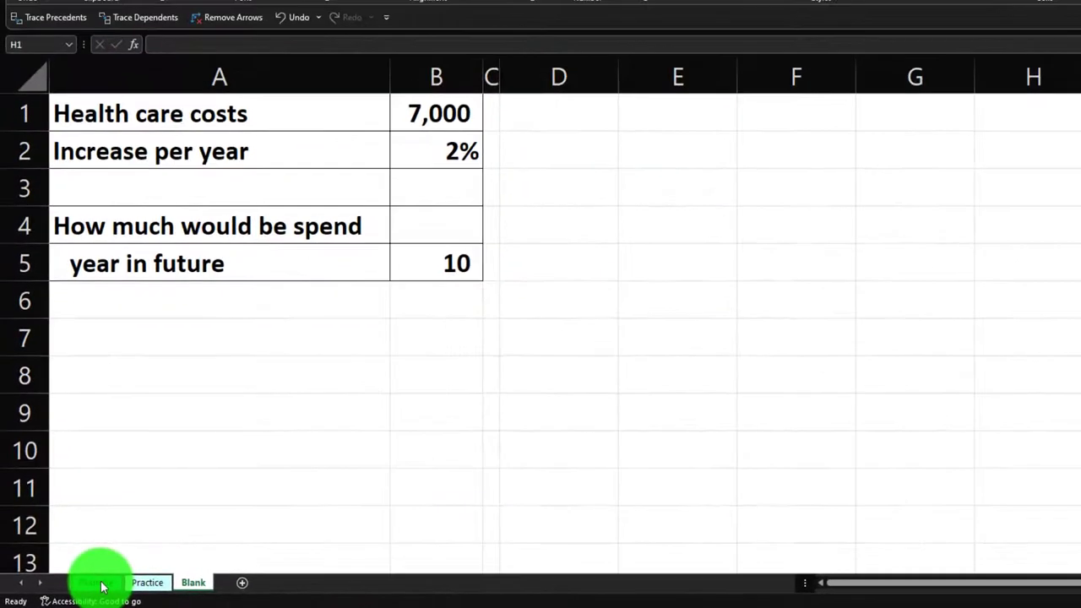
# - Look over the Example and Practice sheets, ending on the Blank sheet
pyautogui.click(100, 583)
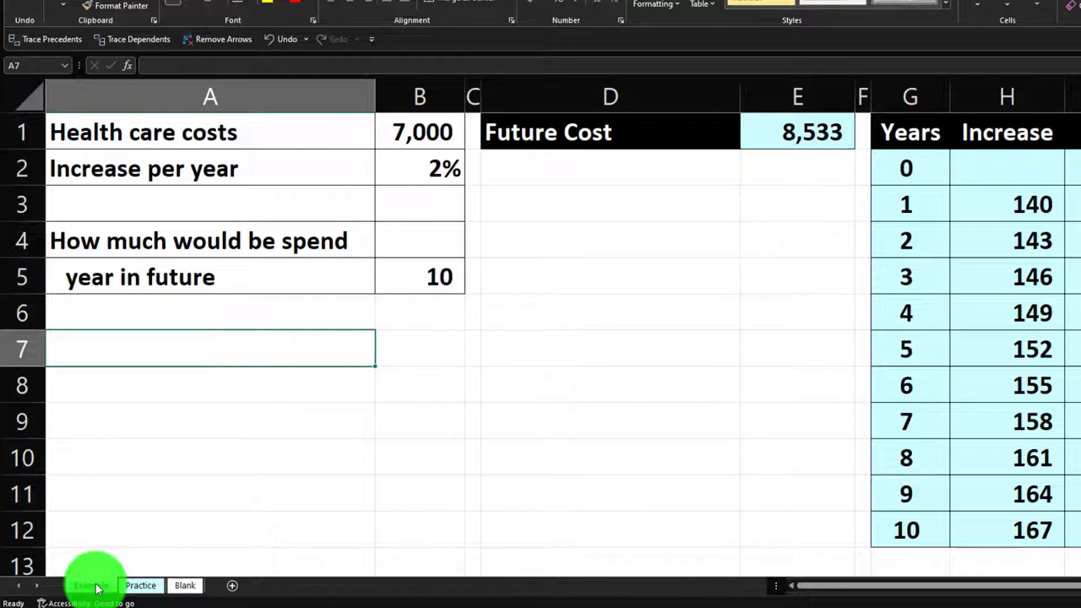
pyautogui.click(132, 593)
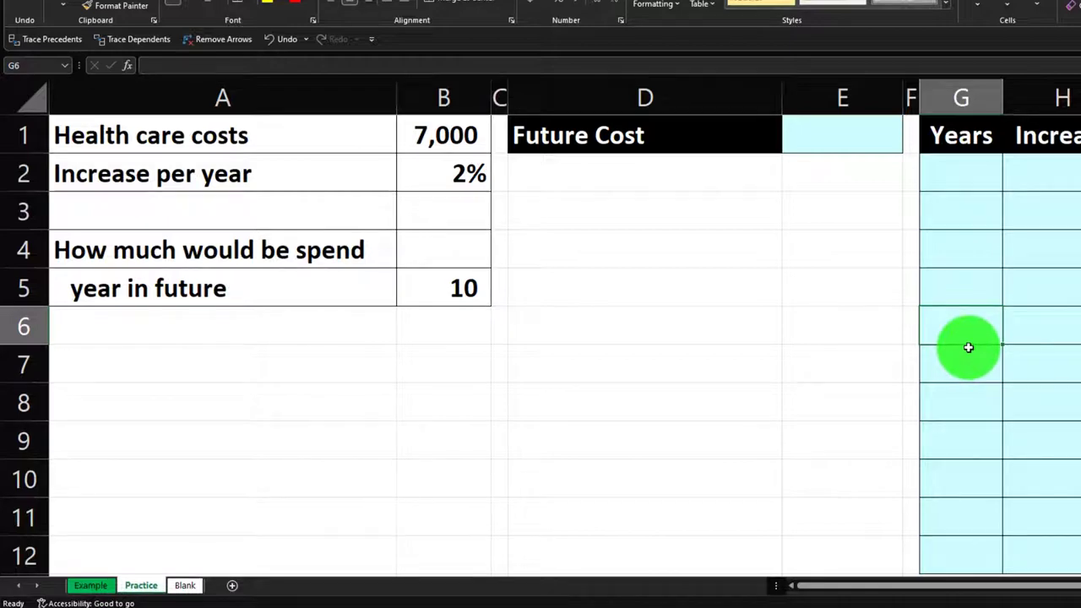
pyautogui.click(192, 586)
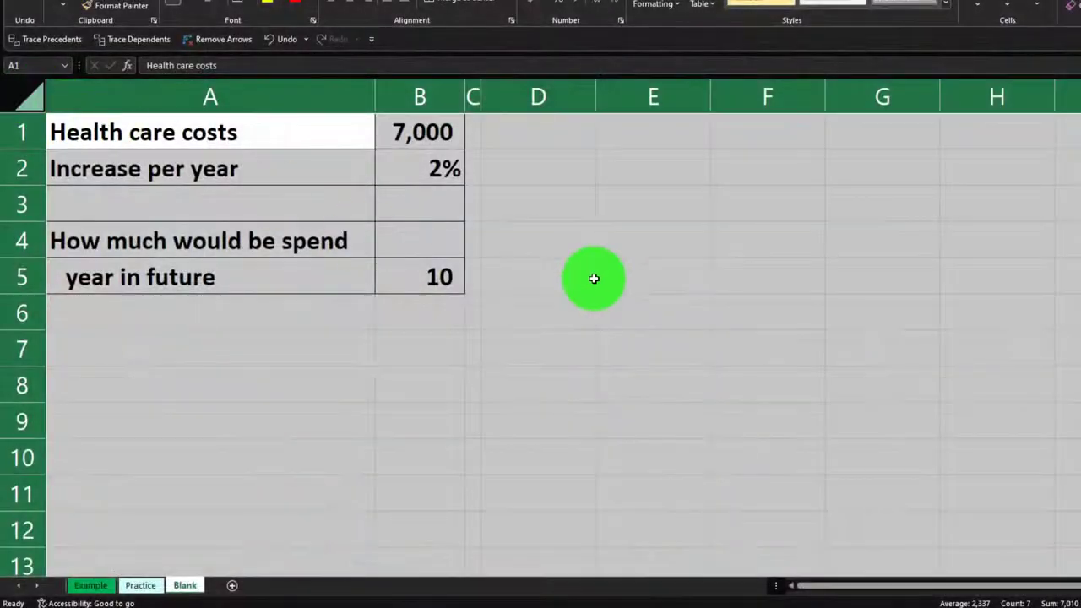
pyautogui.rightClick(640, 281)
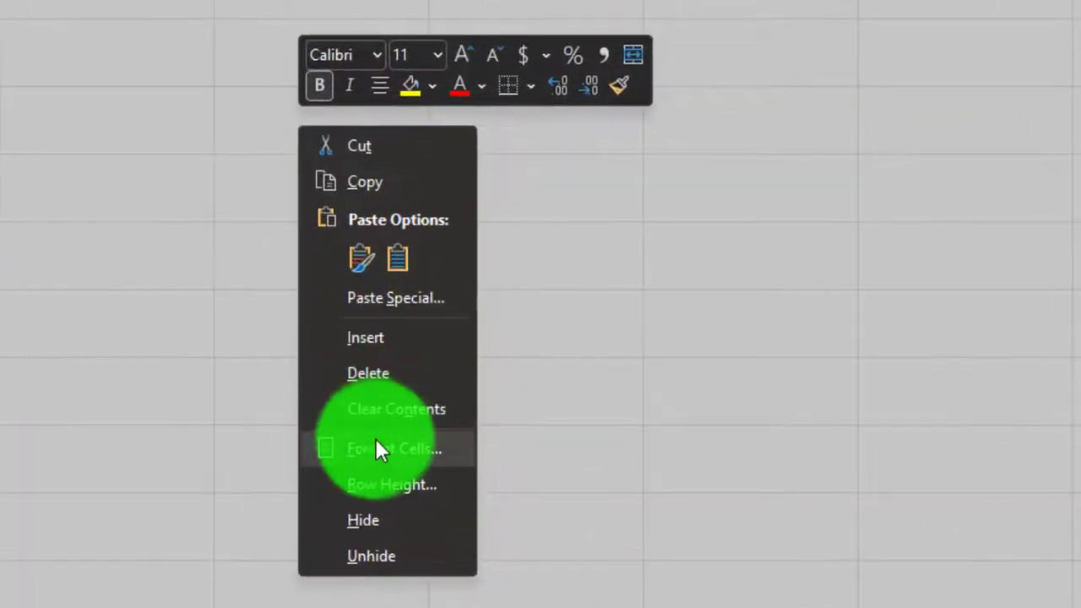
pyautogui.click(377, 441)
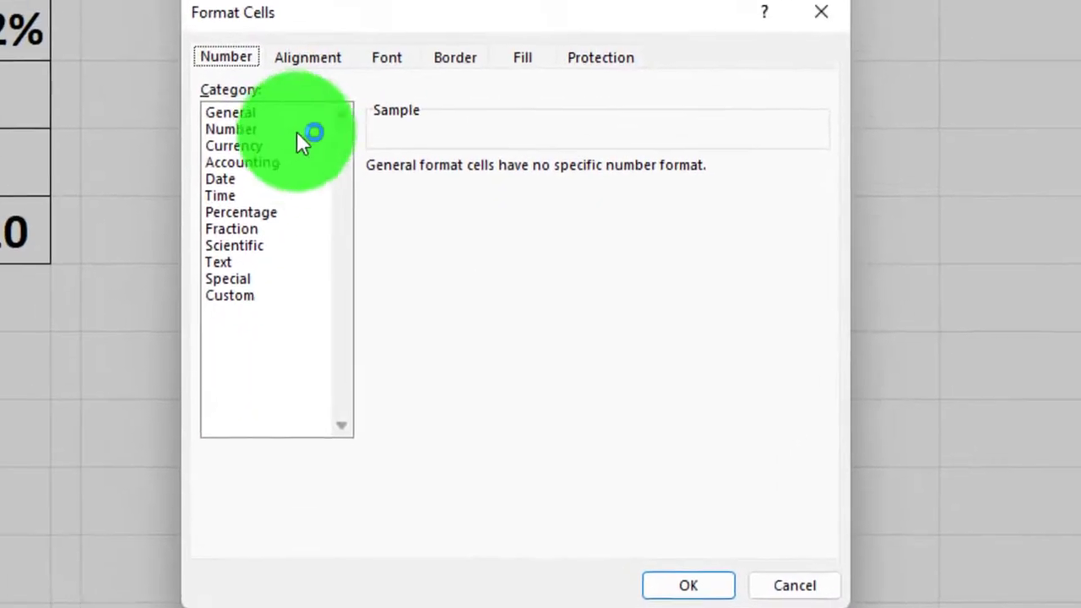
pyautogui.click(135, 264)
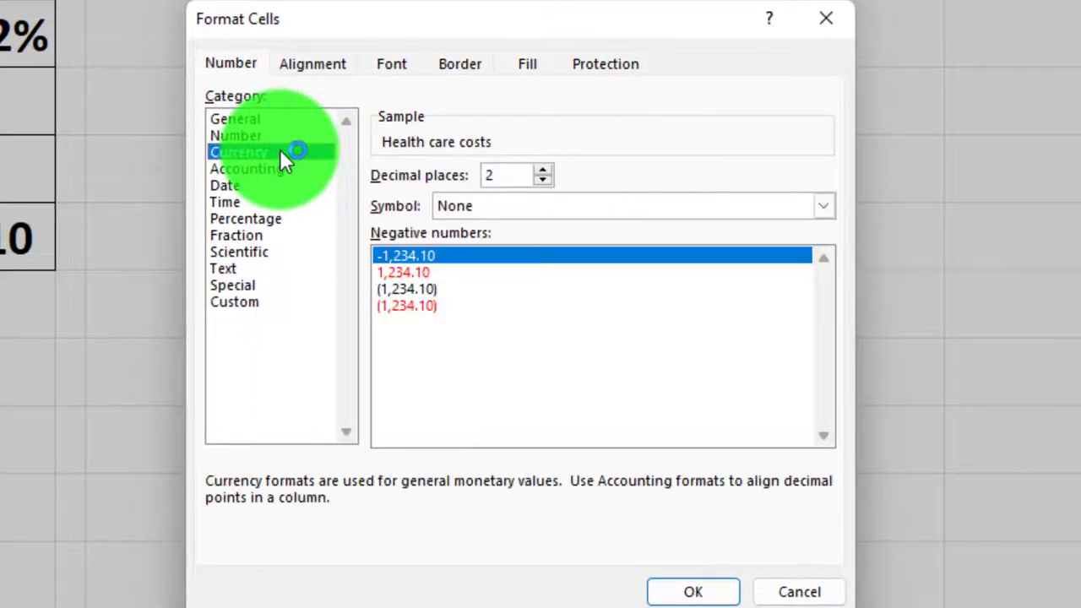
pyautogui.click(445, 307)
pyautogui.click(544, 180)
pyautogui.click(543, 180)
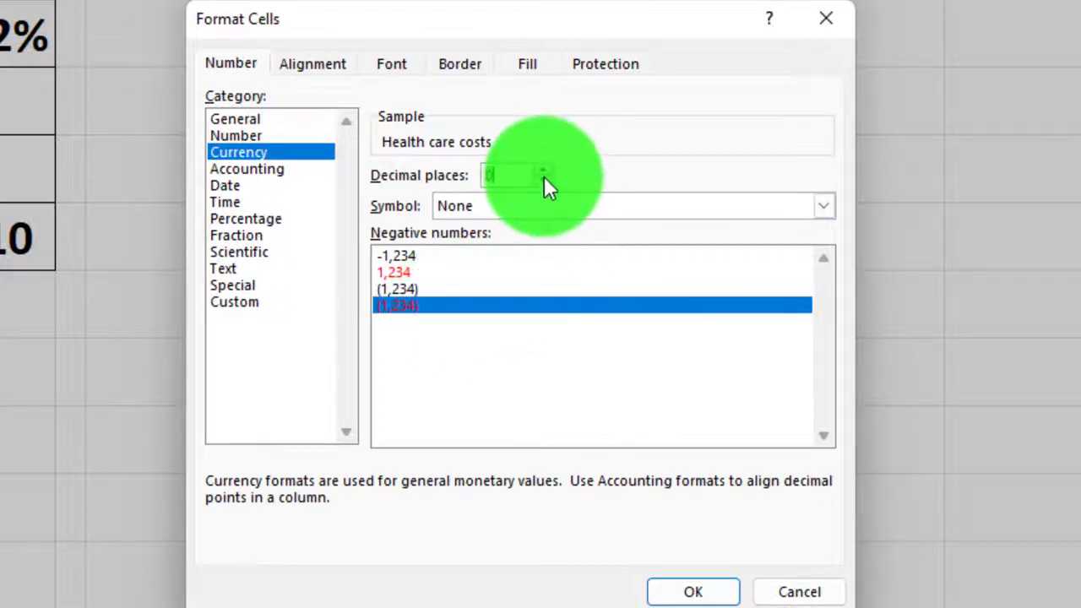
pyautogui.click(824, 208)
pyautogui.click(779, 228)
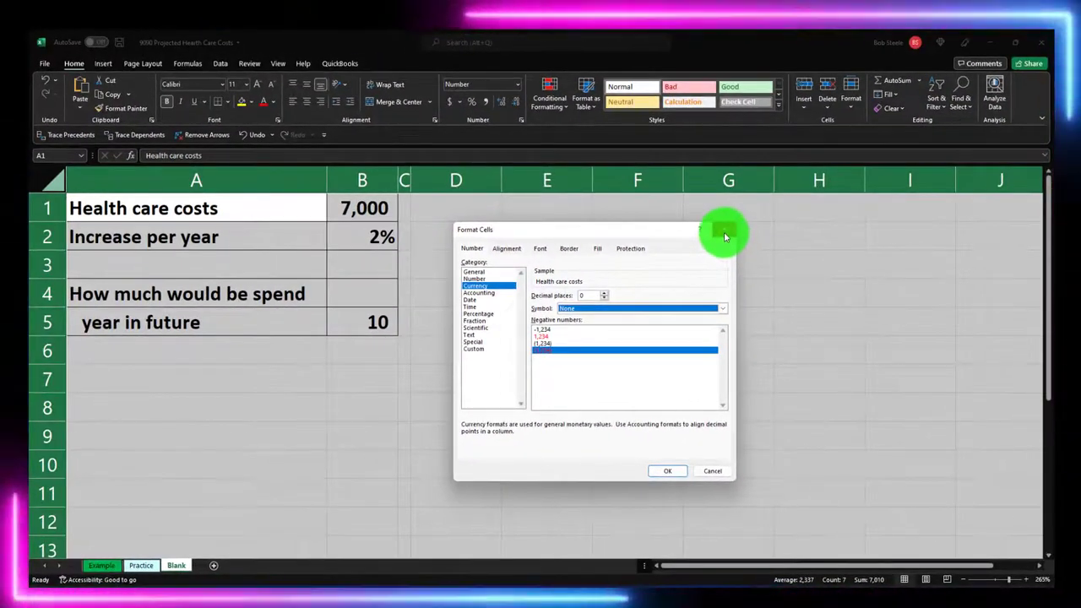
pyautogui.click(724, 231)
# - Examine the health care cost, yearly increase and years-in-future inputs in column B
pyautogui.click(380, 199)
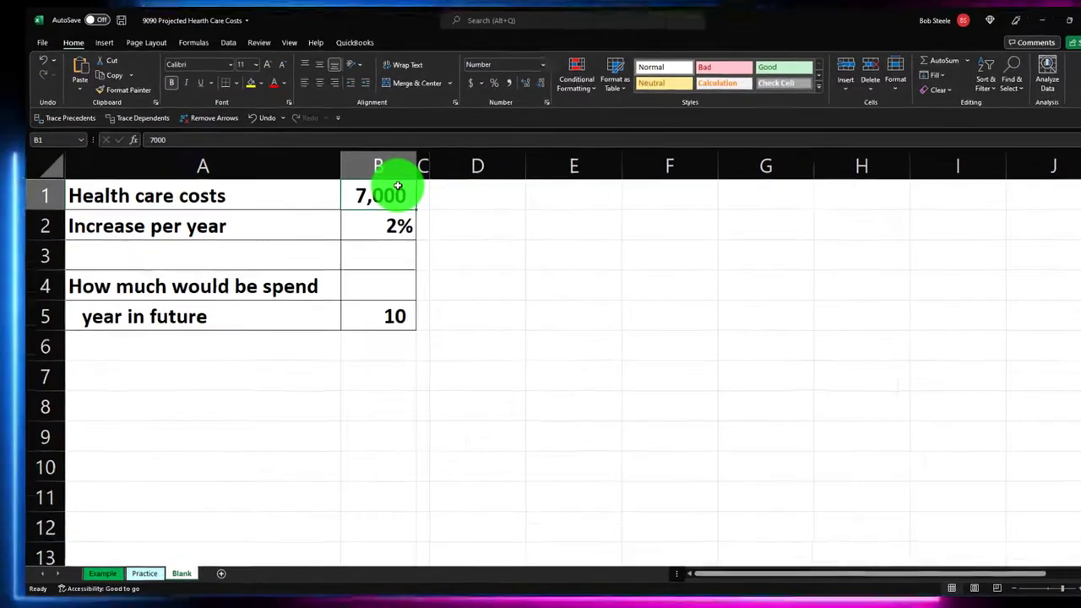
pyautogui.press('Return')
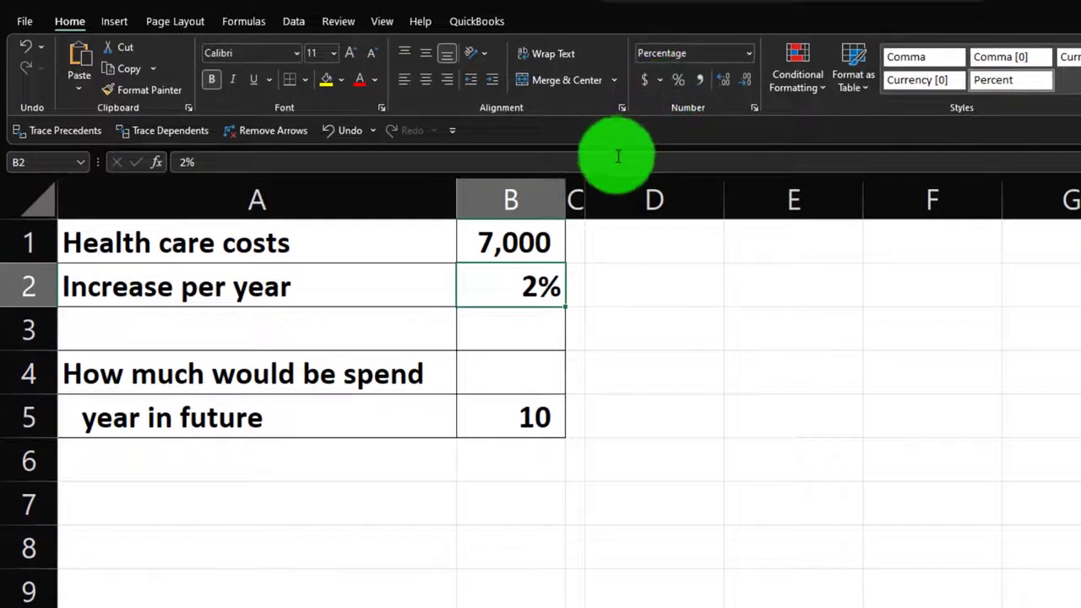
pyautogui.click(575, 200)
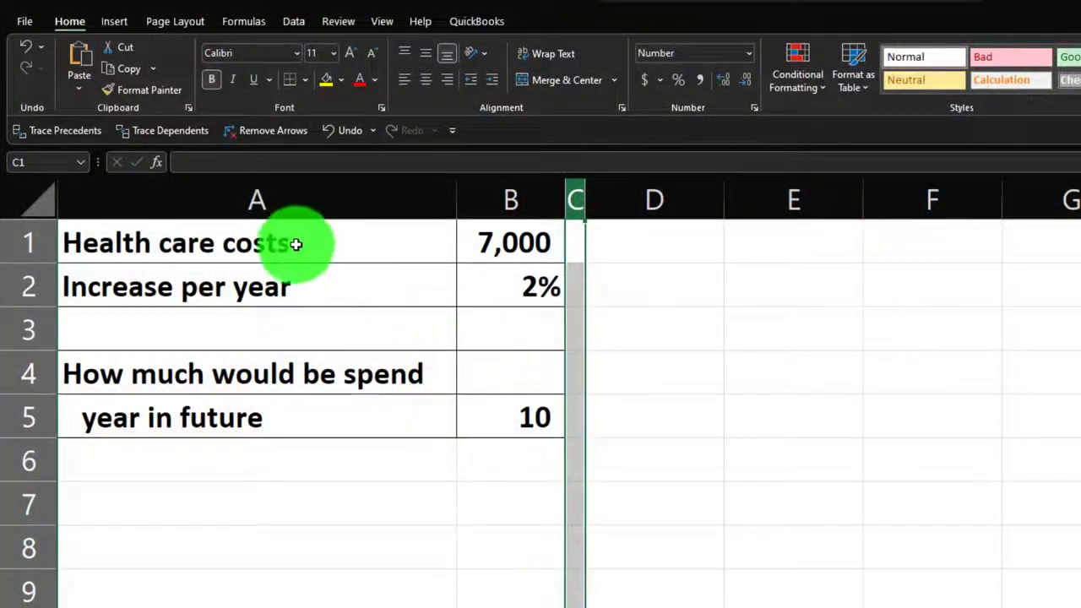
pyautogui.click(296, 244)
pyautogui.press('Right')
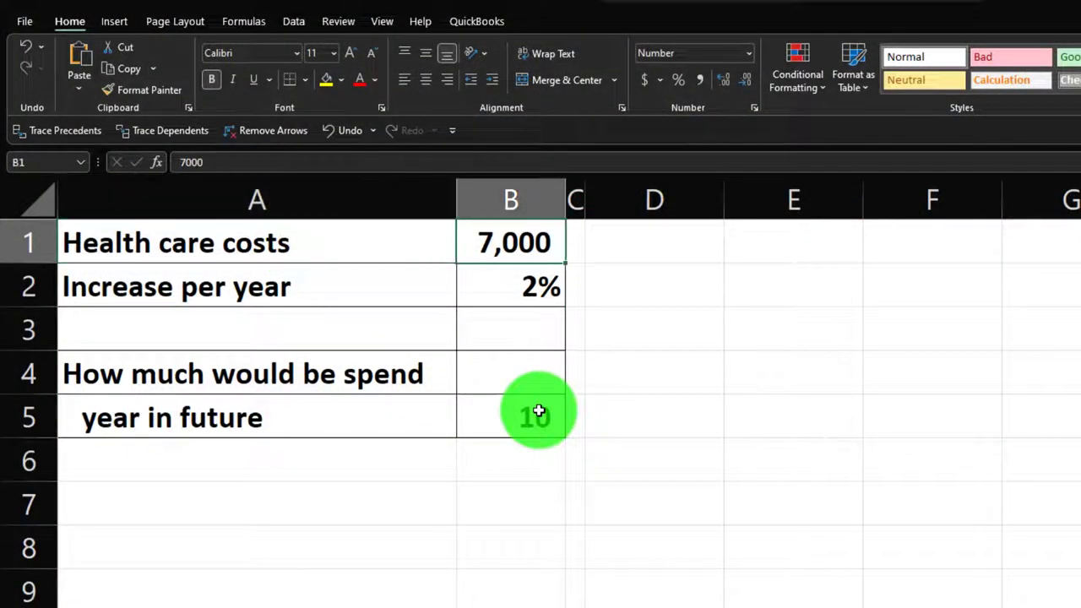
pyautogui.press('Down')
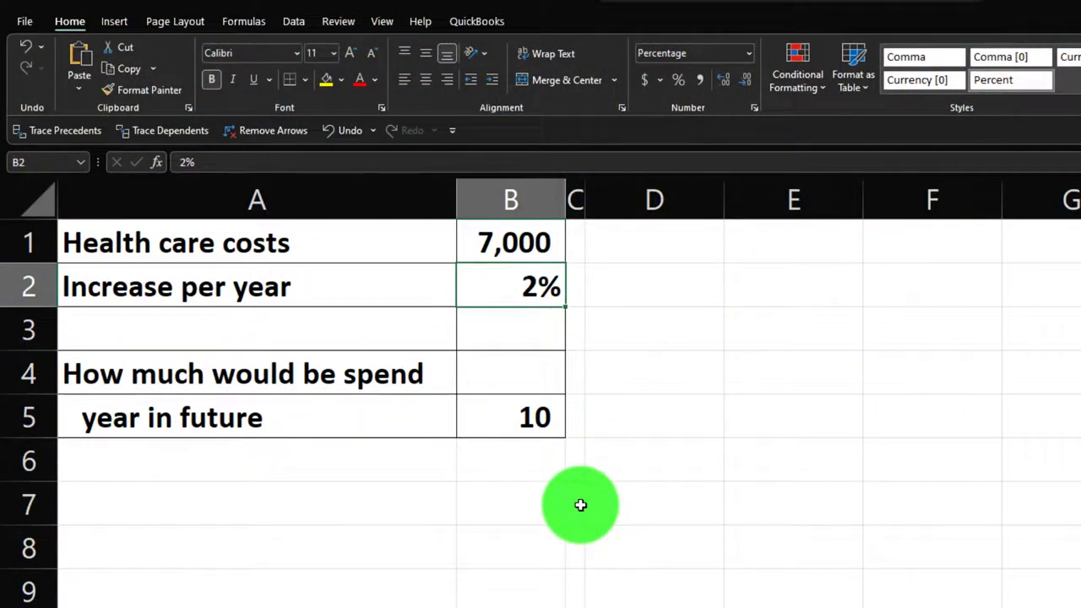
pyautogui.press('Down')
pyautogui.press('Down')
pyautogui.press('Down')
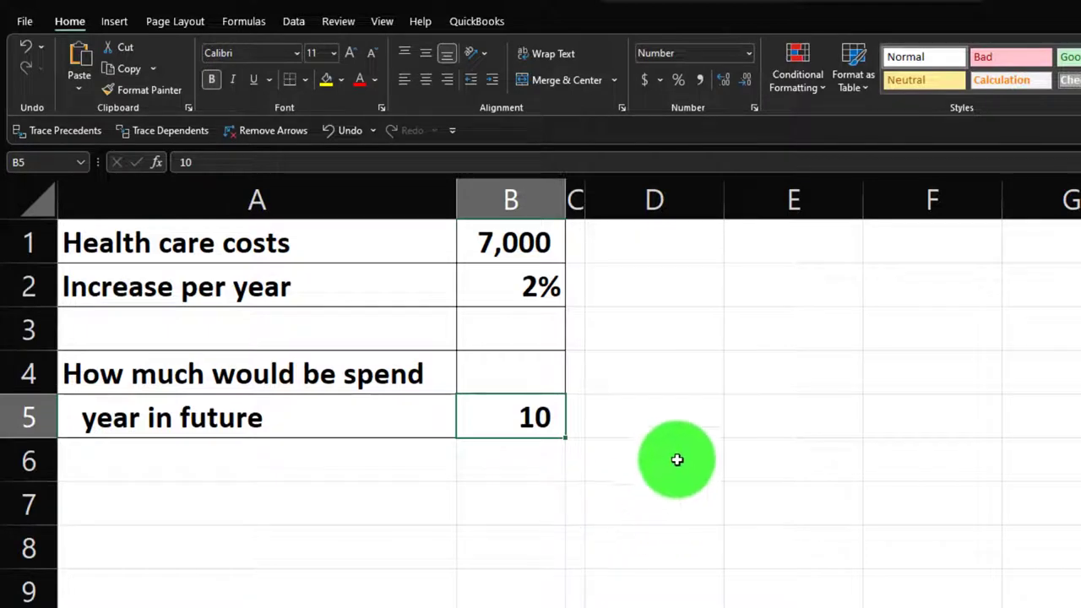
# - Enter the label "Furure cost" in cell D1 and widen column D to fit it
pyautogui.click(685, 243)
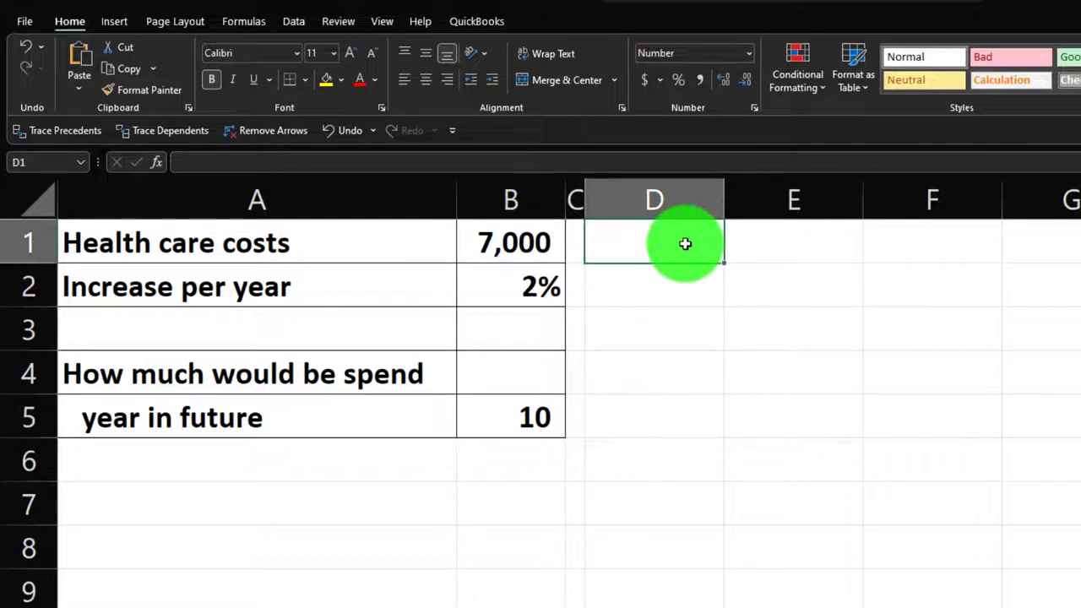
pyautogui.write('Furu')
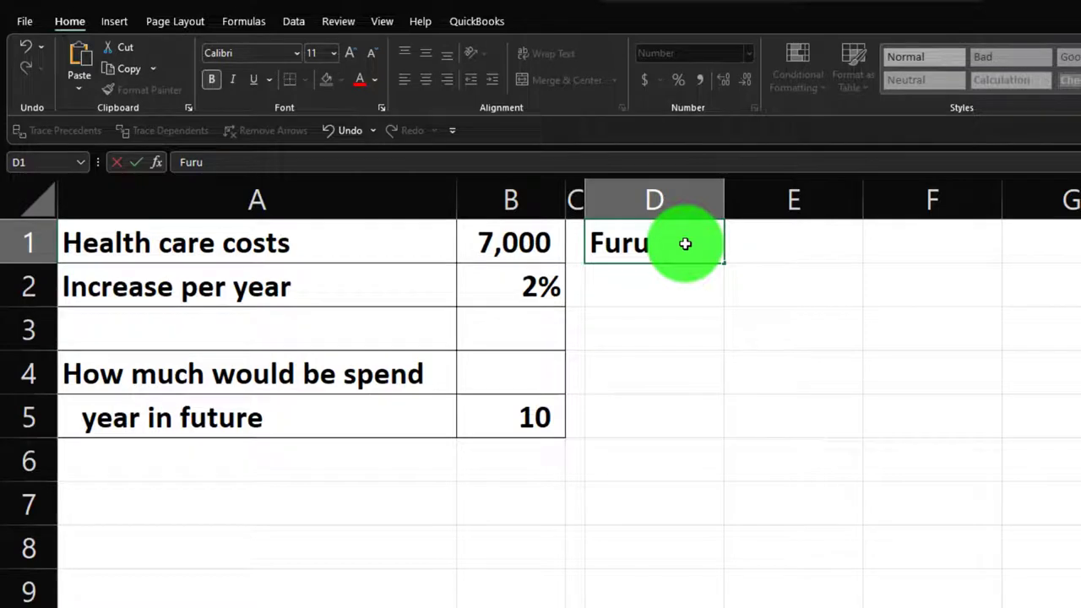
pyautogui.write('trre cost')
pyautogui.press('Tab')
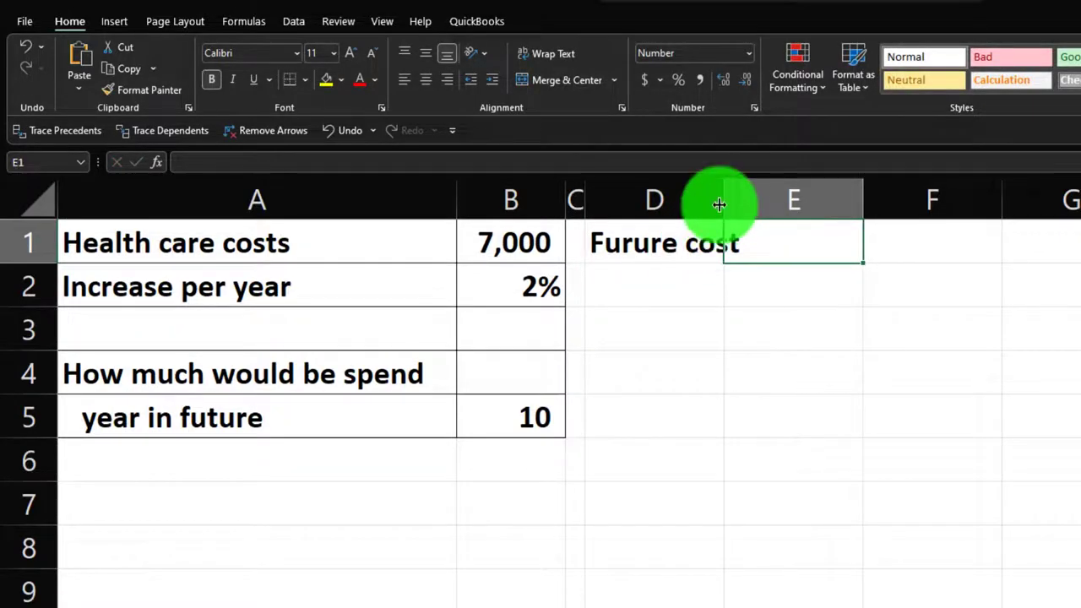
pyautogui.moveTo(719, 205); pyautogui.dragTo(748, 206)
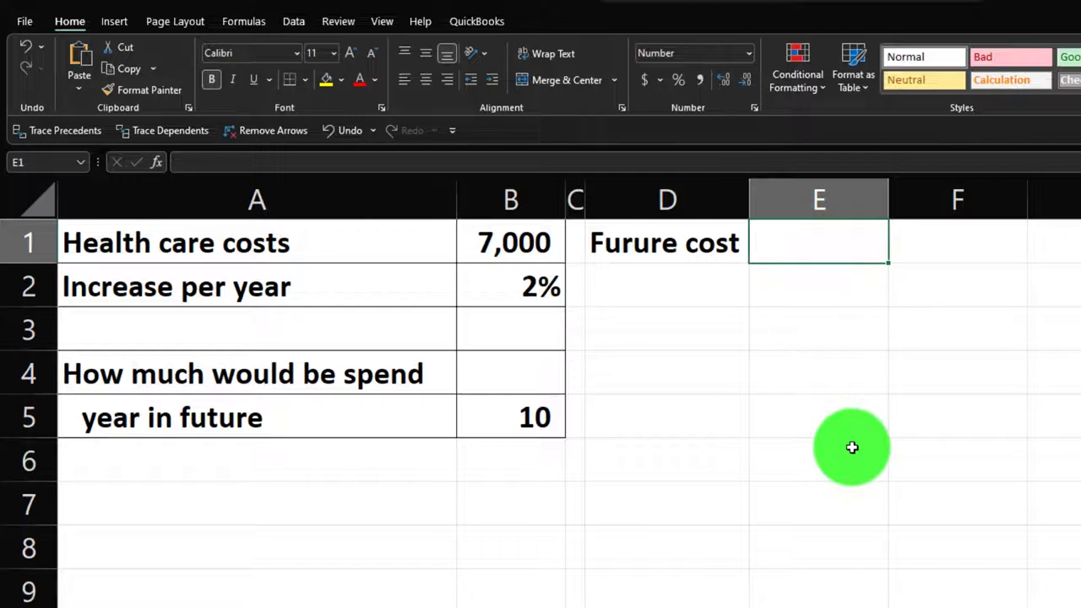
# - Begin a negated FV formula in cell E1, using the yearly increase in B2 as the rate
pyautogui.write('-')
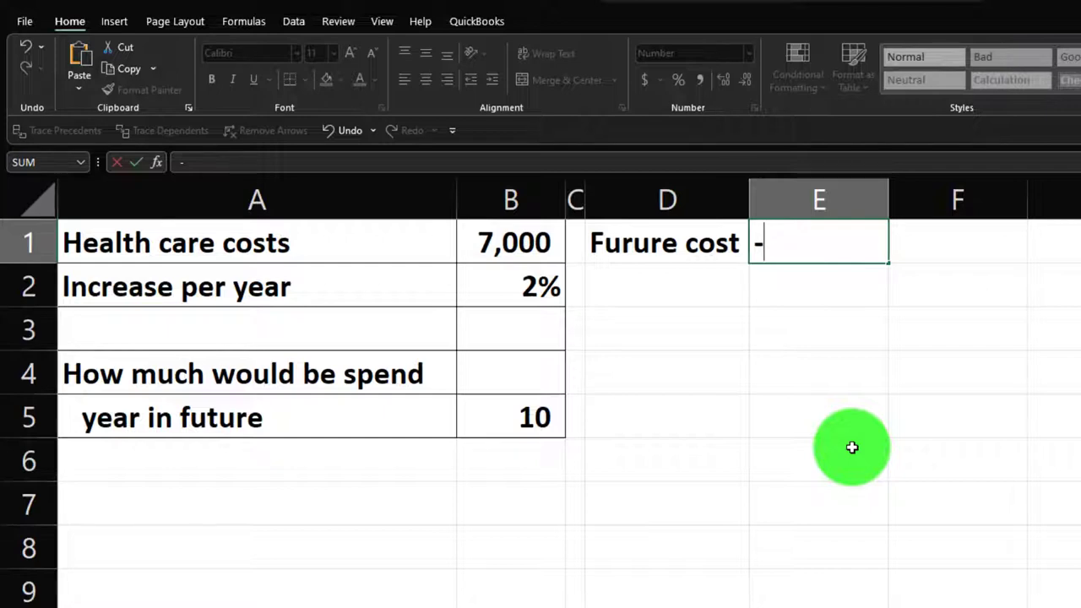
pyautogui.write('fv')
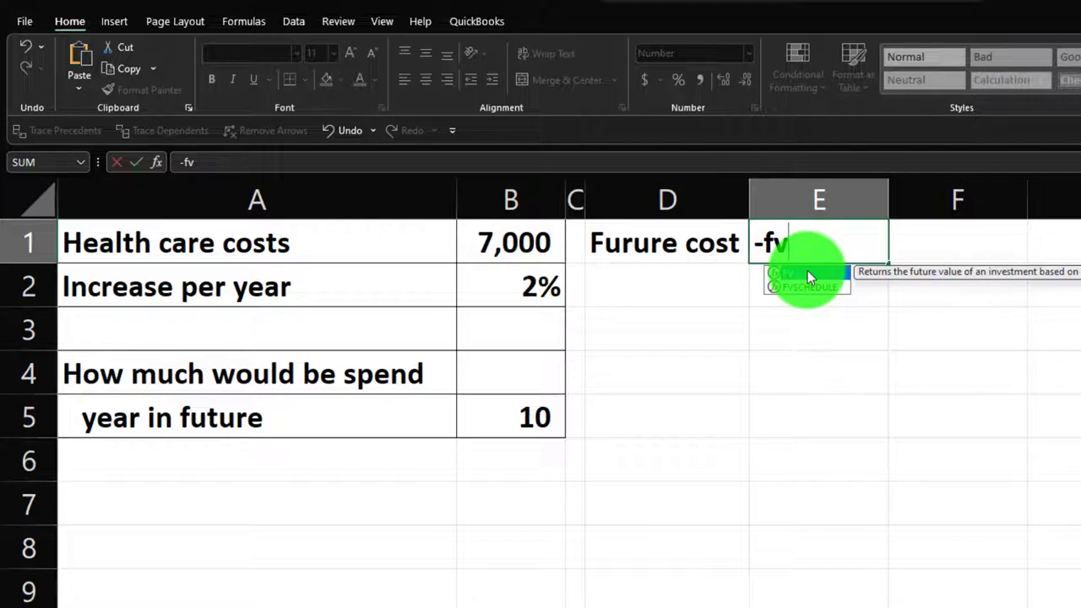
pyautogui.write('(')
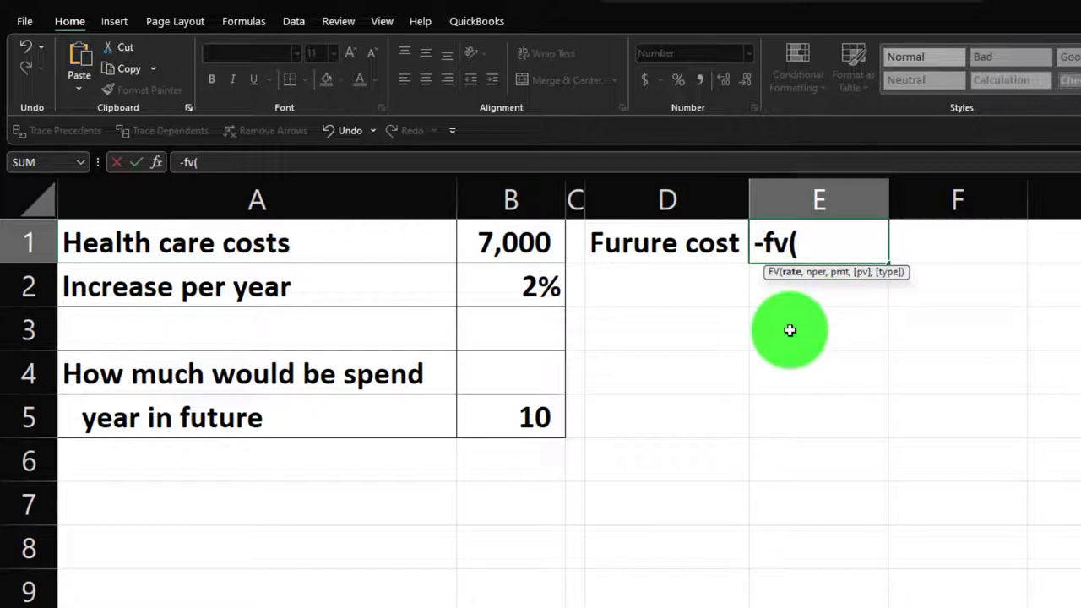
pyautogui.press('Down')
pyautogui.press('Left')
pyautogui.press('Left')
pyautogui.press('Left')
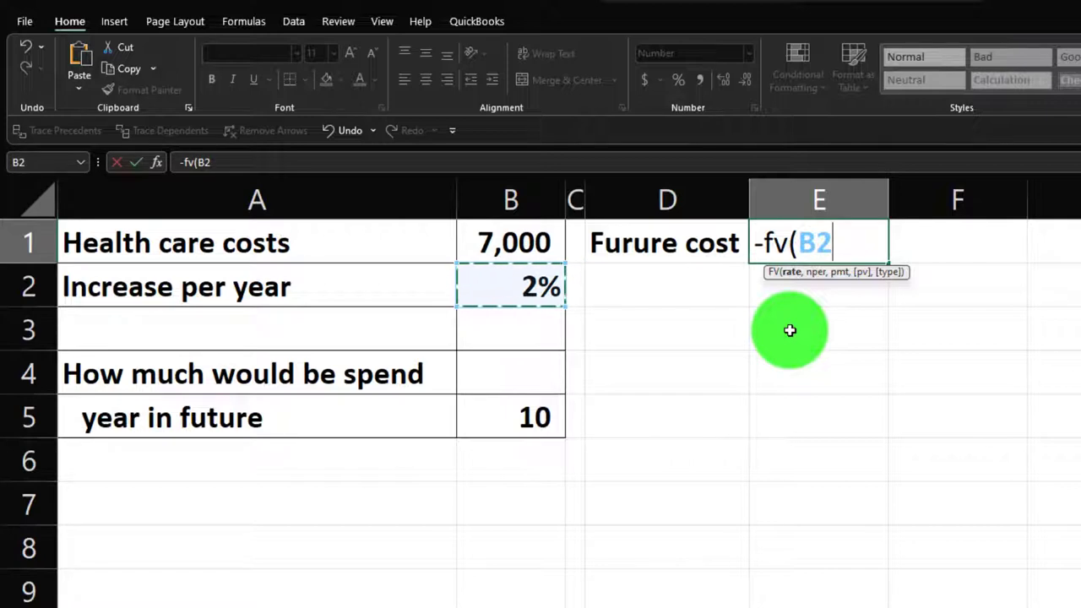
pyautogui.write(',')
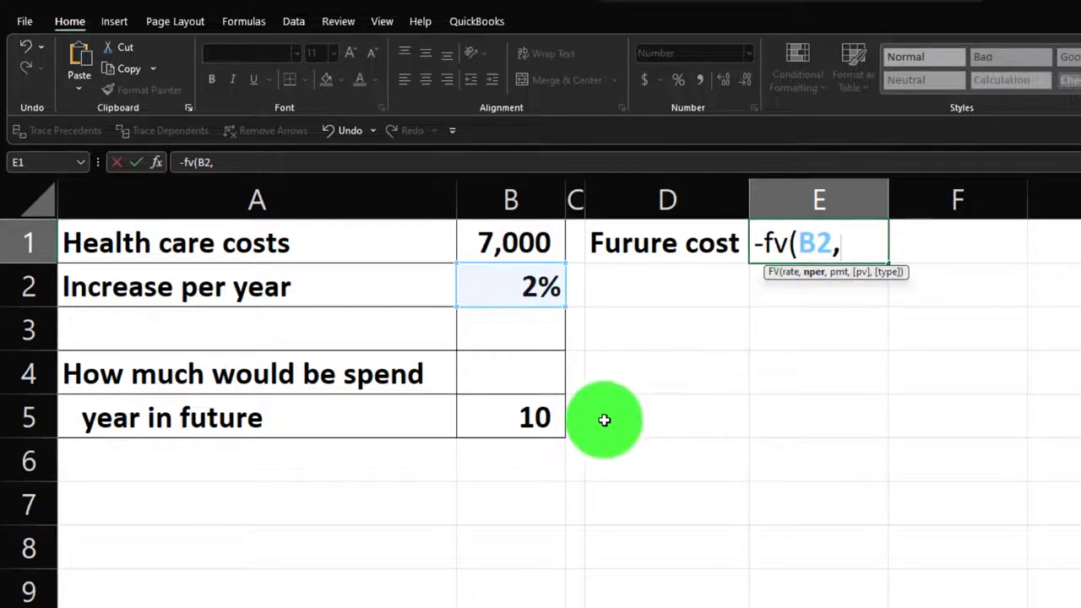
# - Use the years in future in B5 as the FV formula's number of periods
pyautogui.press('Down')
pyautogui.press('Down')
pyautogui.press('Down')
pyautogui.press('Down')
pyautogui.press('Down')
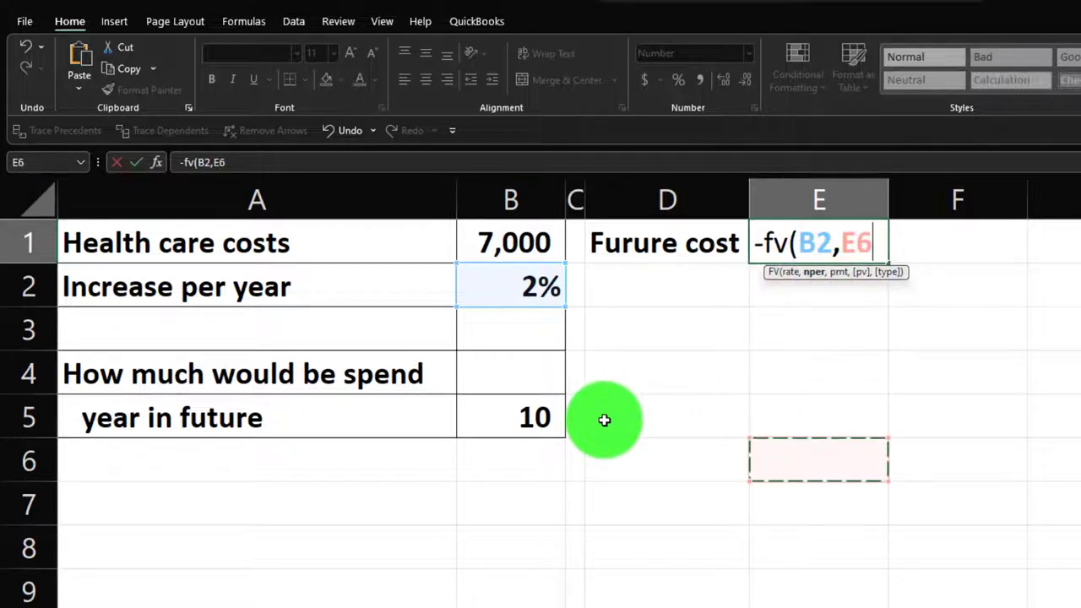
pyautogui.press('Left')
pyautogui.press('Left')
pyautogui.press('Left')
pyautogui.press('Up')
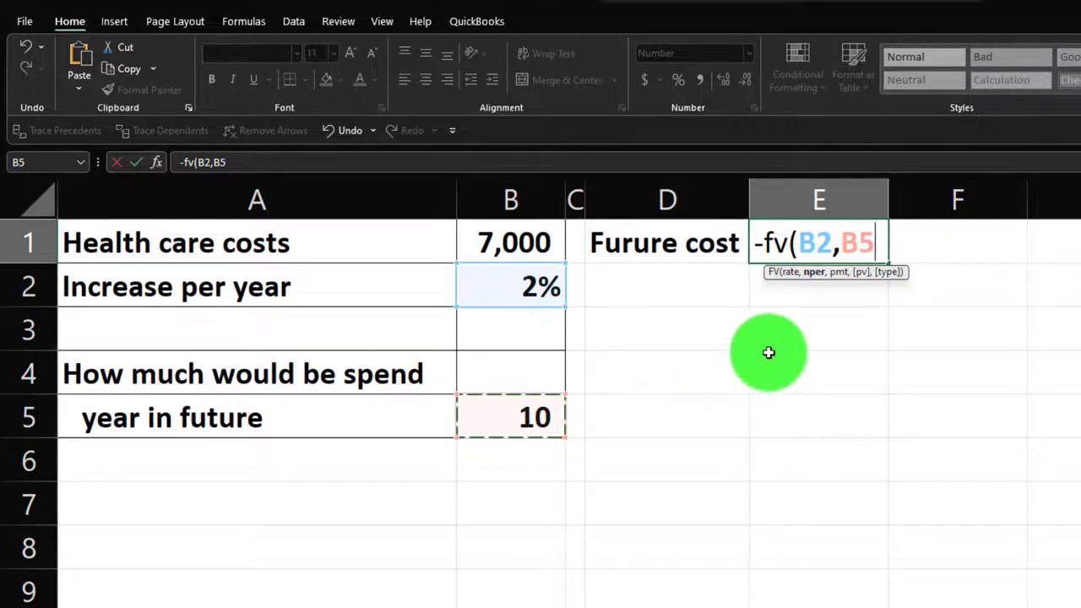
pyautogui.write(',')
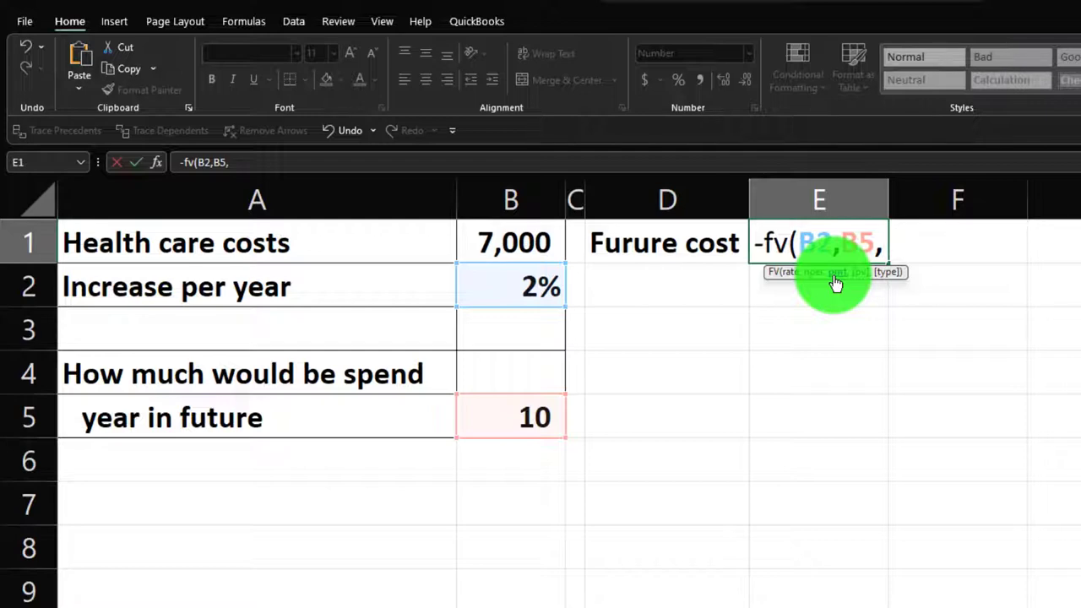
# - Leave the payment argument empty, use B1 as the present value, and complete the formula -FV(B2,B5,,B1)
pyautogui.write(',')
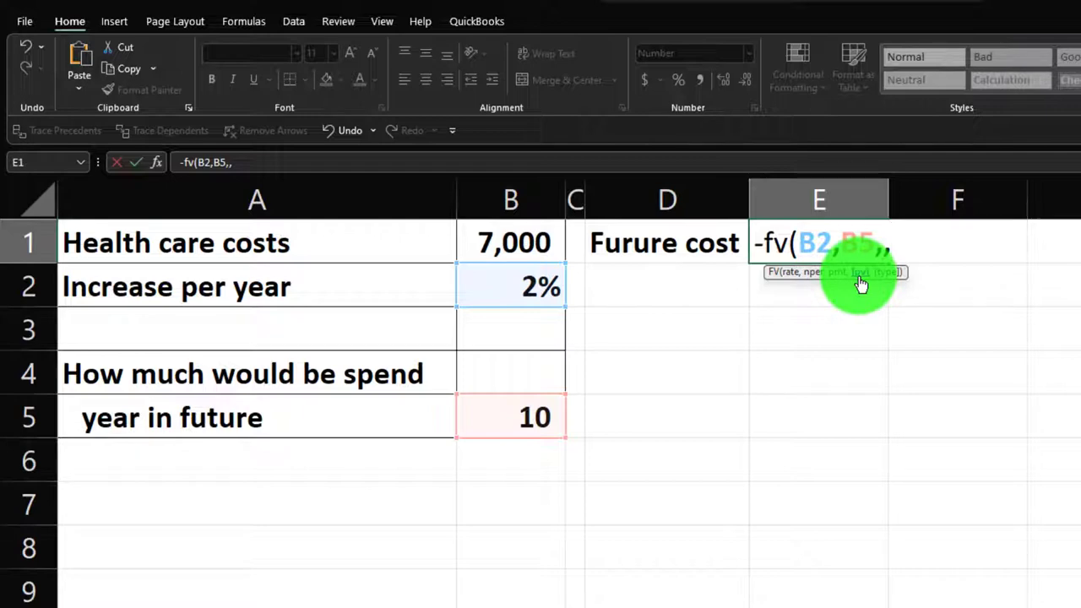
pyautogui.press('Down')
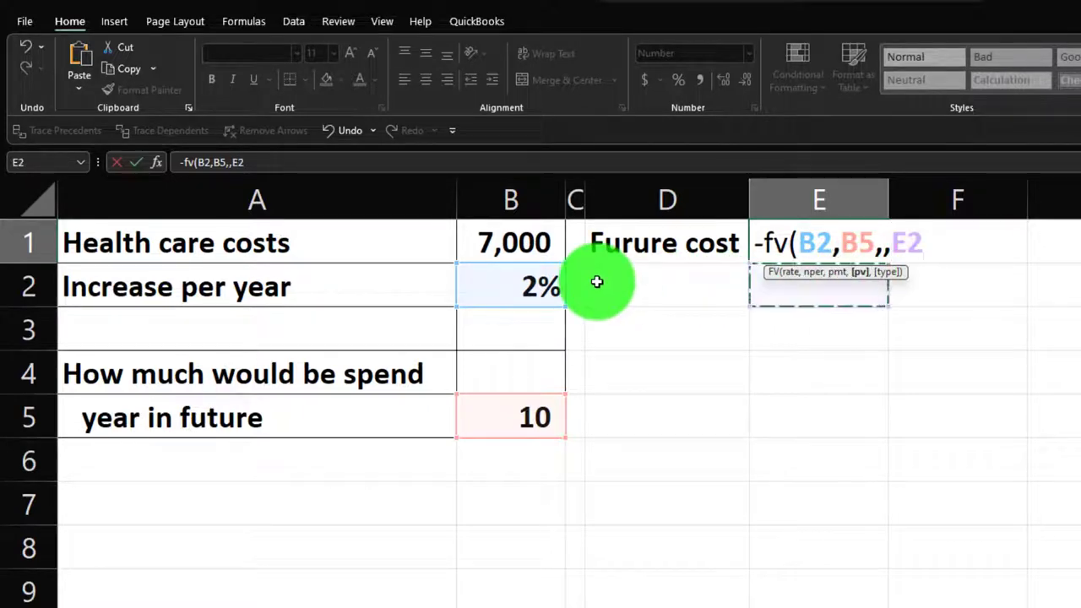
pyautogui.press('Left')
pyautogui.press('Left')
pyautogui.press('Up')
pyautogui.press('Left')
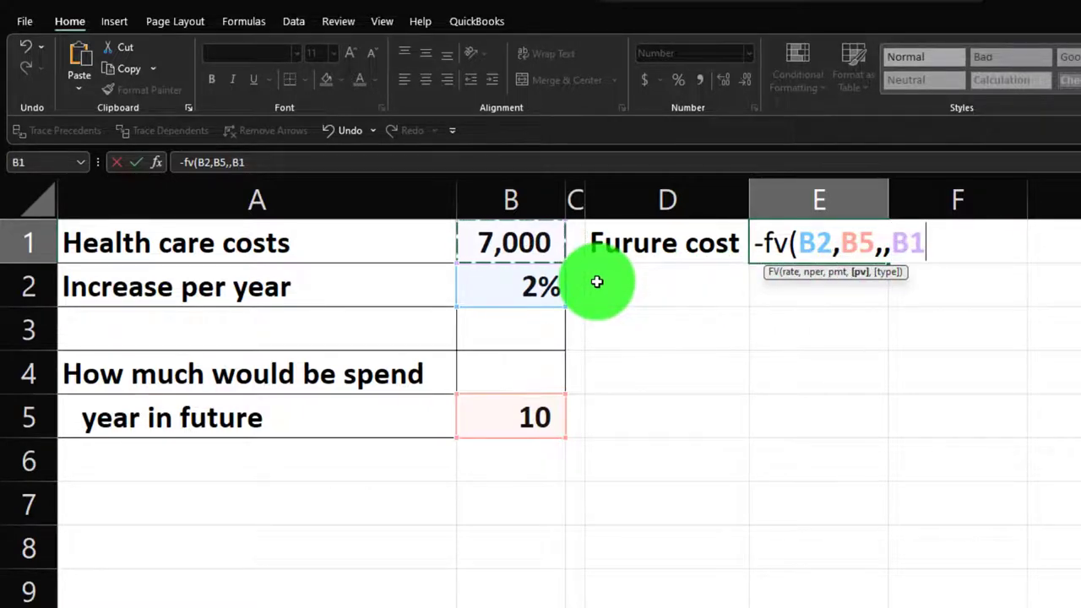
pyautogui.write(')')
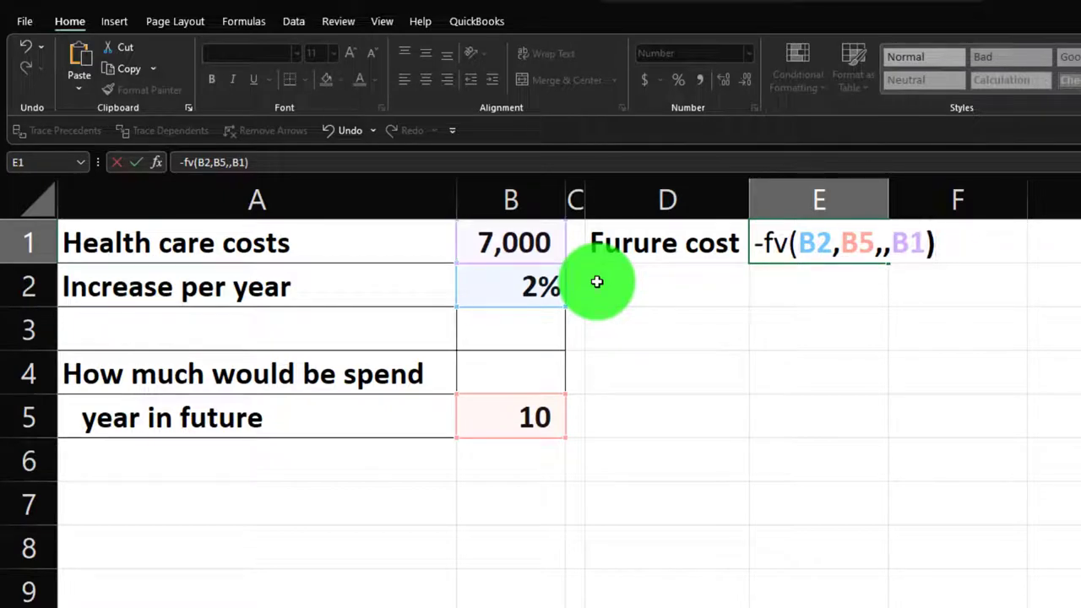
pyautogui.click(596, 282)
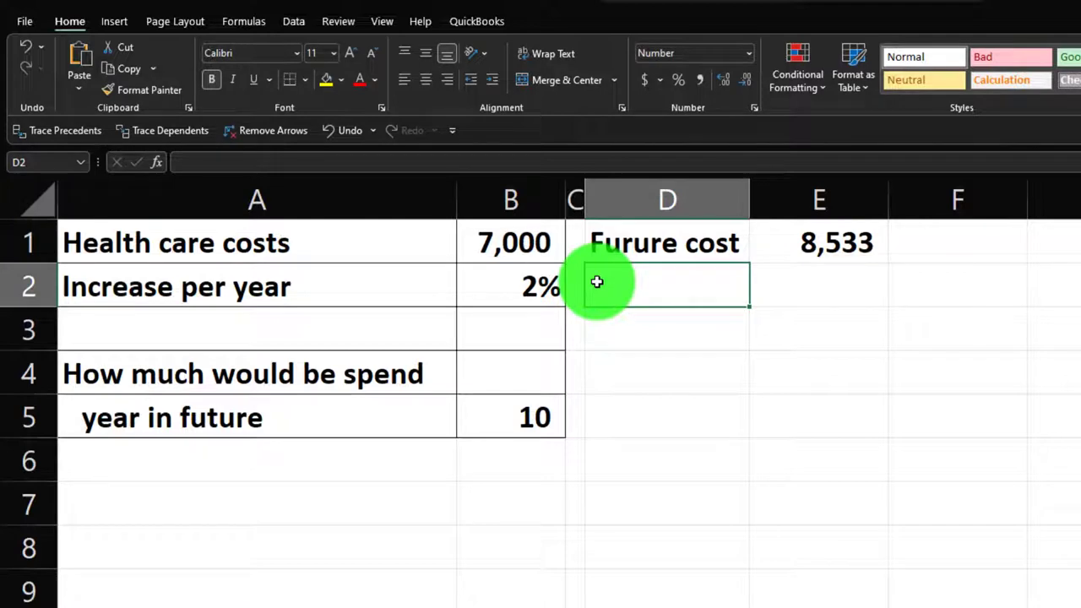
pyautogui.press('Left')
pyautogui.press('Left')
pyautogui.press('Up')
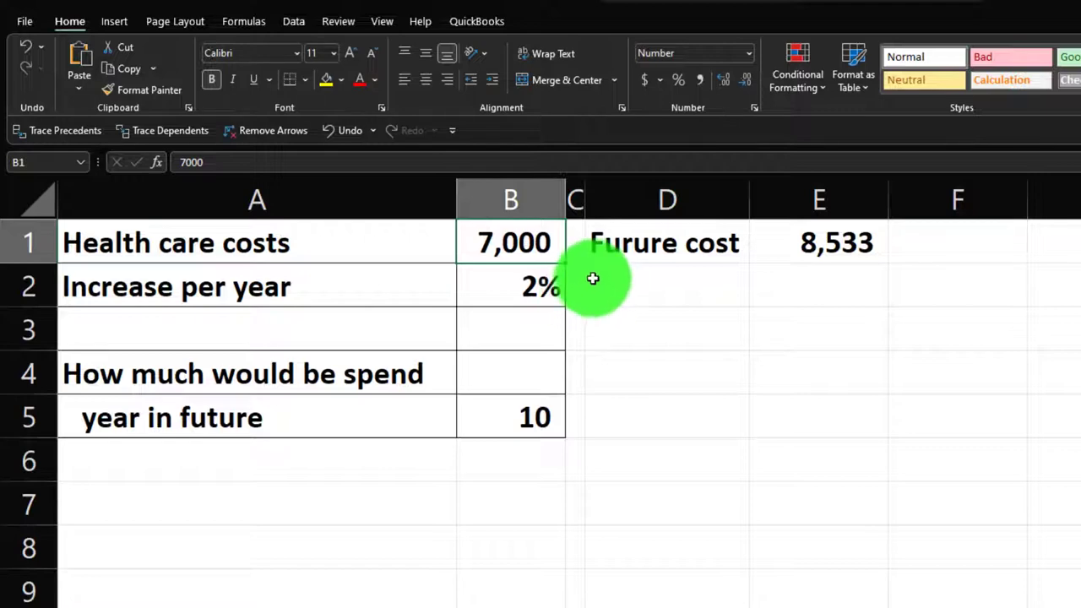
# - Fill the label cell D1 with black
pyautogui.click(640, 244)
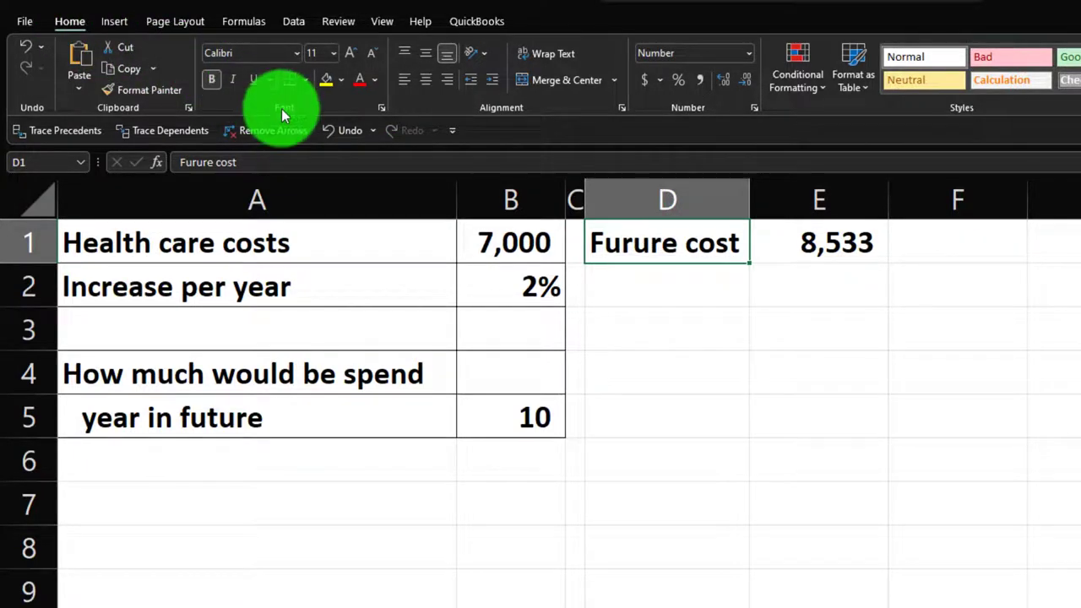
pyautogui.click(344, 80)
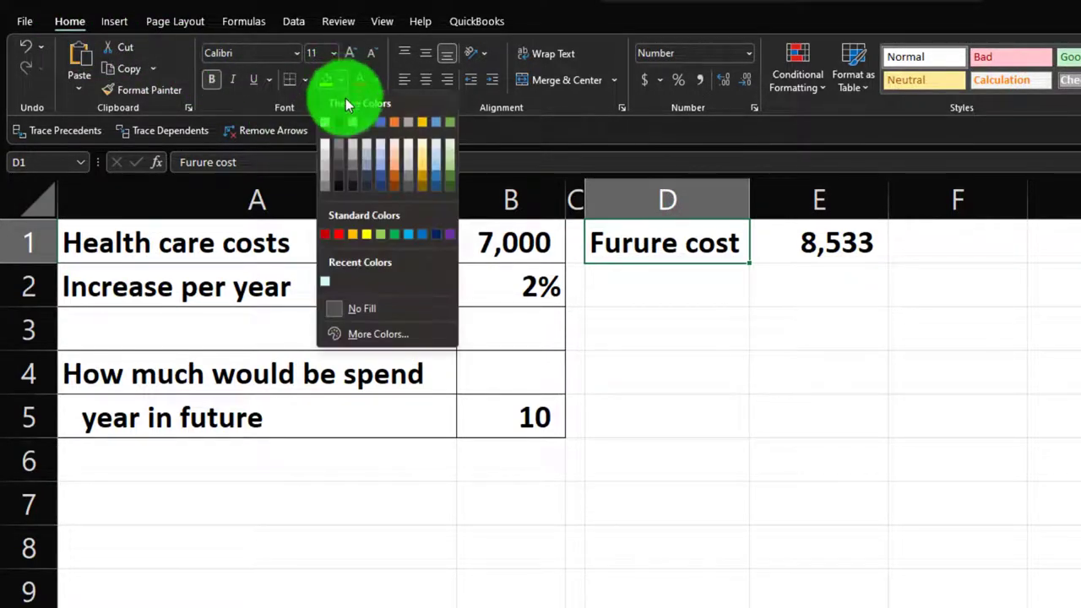
pyautogui.click(341, 121)
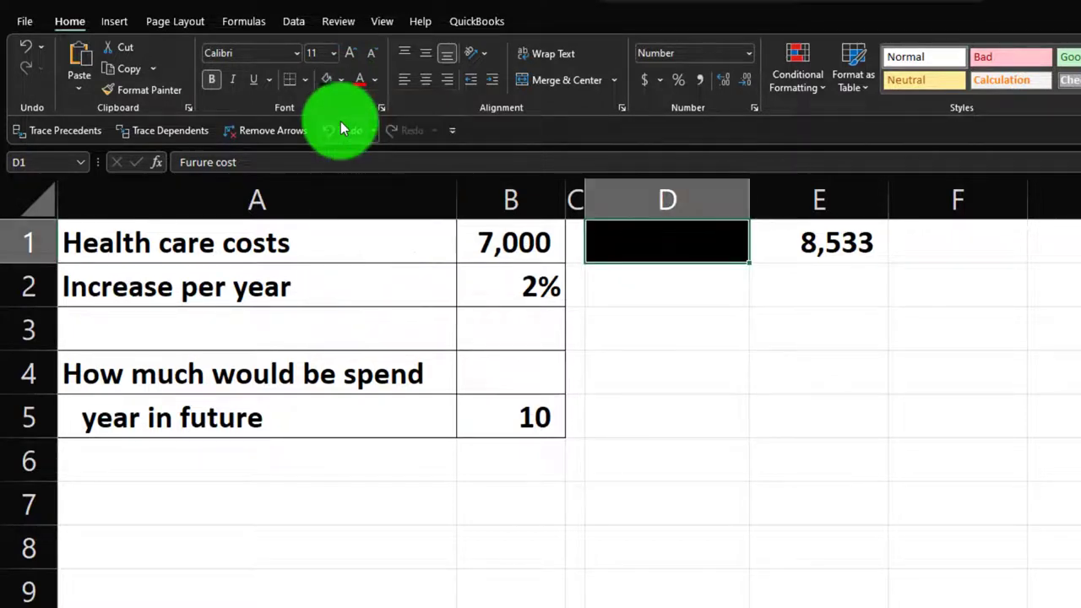
# - Make the text in the label cell D1 white
pyautogui.click(375, 78)
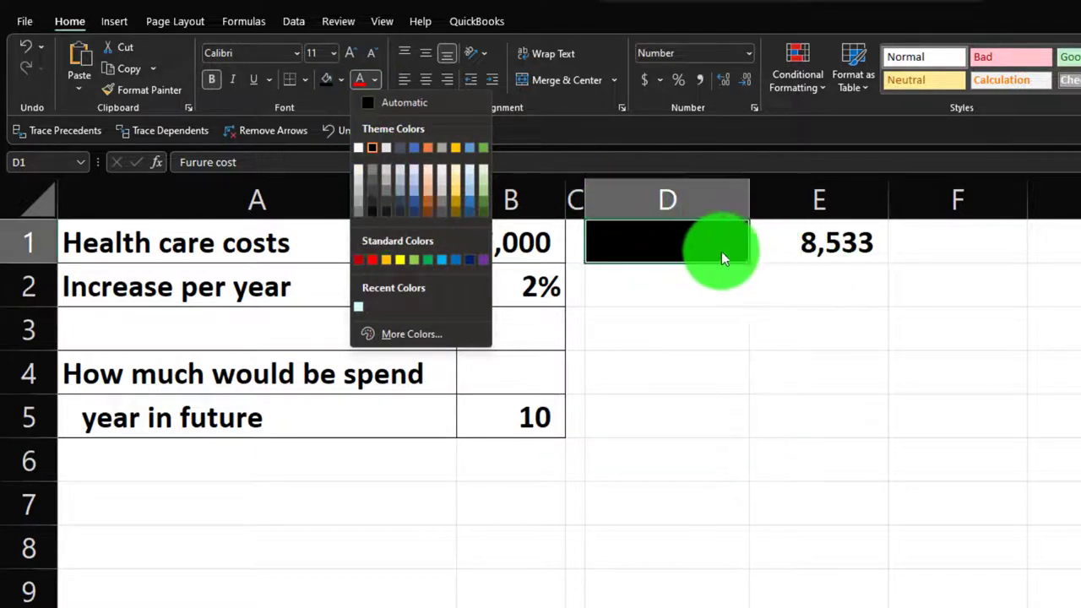
pyautogui.click(361, 148)
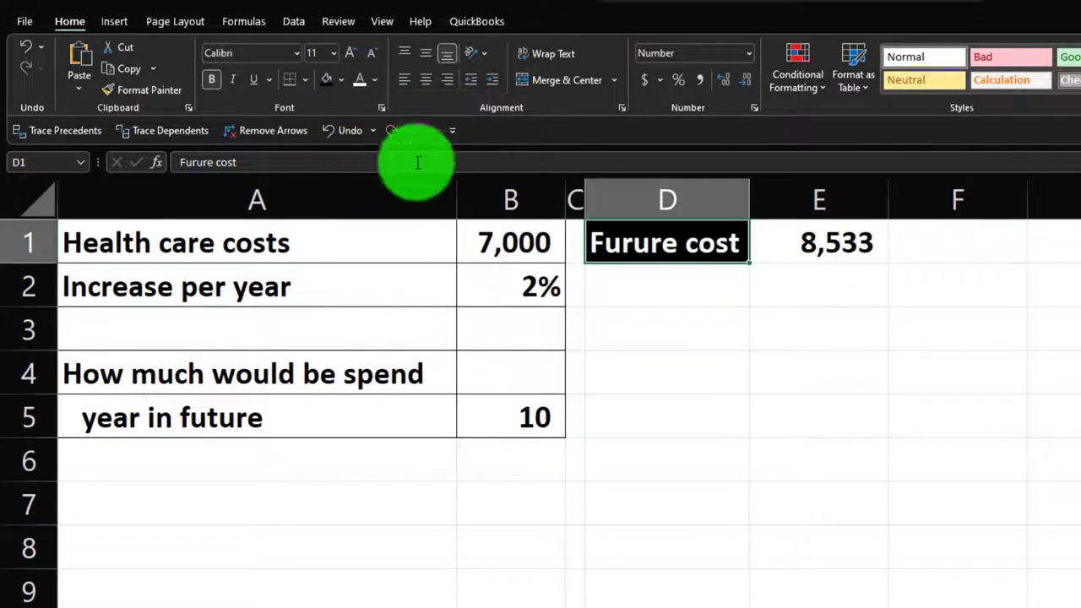
# - Fill the result cell E1 with the recently used light blue and apply all borders to it
pyautogui.click(809, 241)
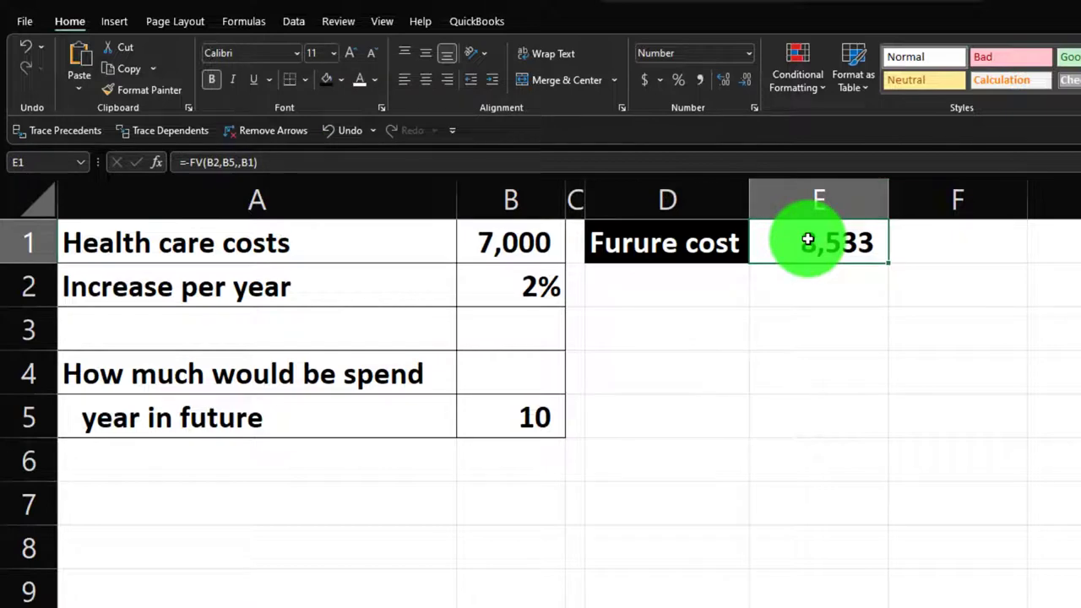
pyautogui.click(337, 82)
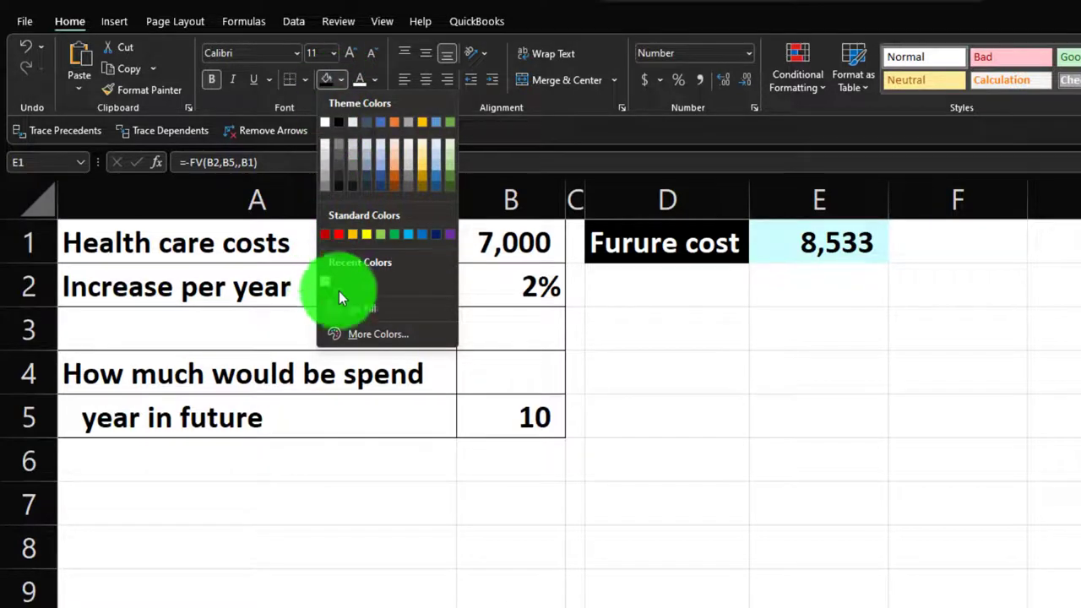
pyautogui.press('Escape')
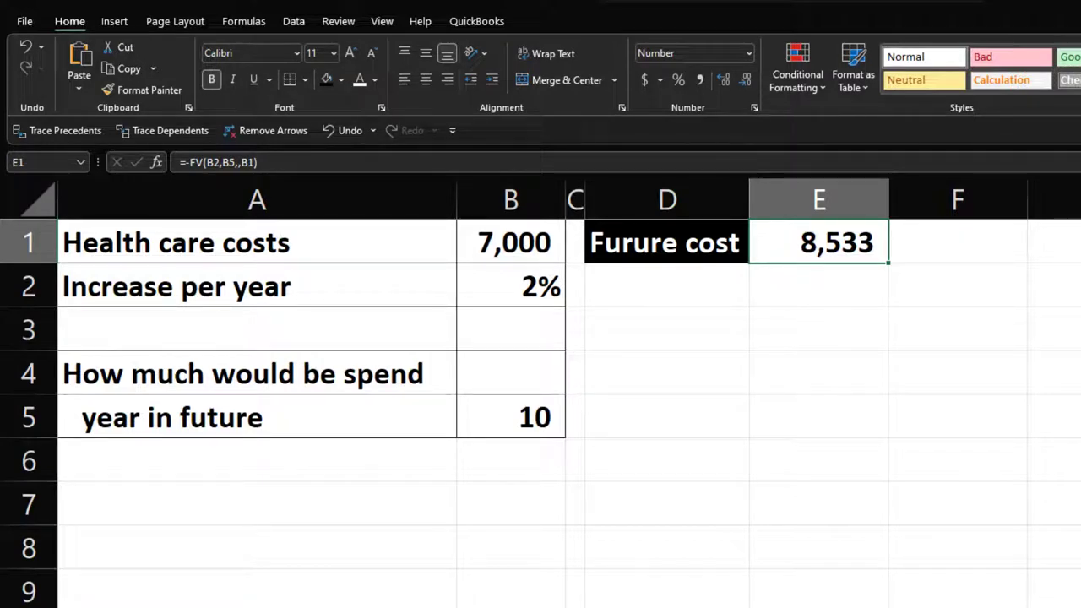
pyautogui.hotkey('alt', 'h')
pyautogui.press('h')
pyautogui.press('Return')
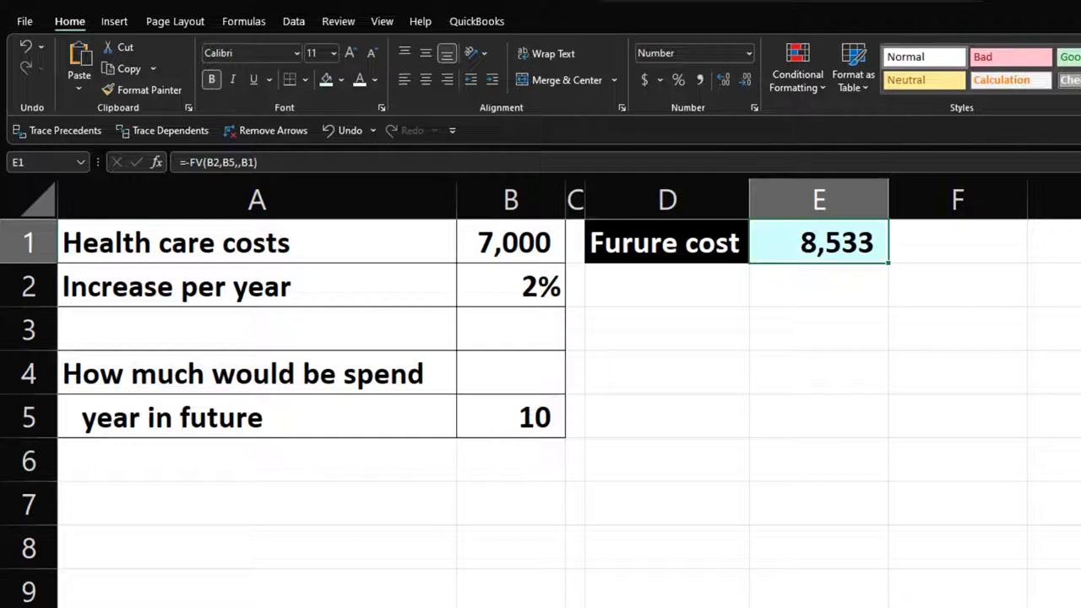
pyautogui.click(303, 80)
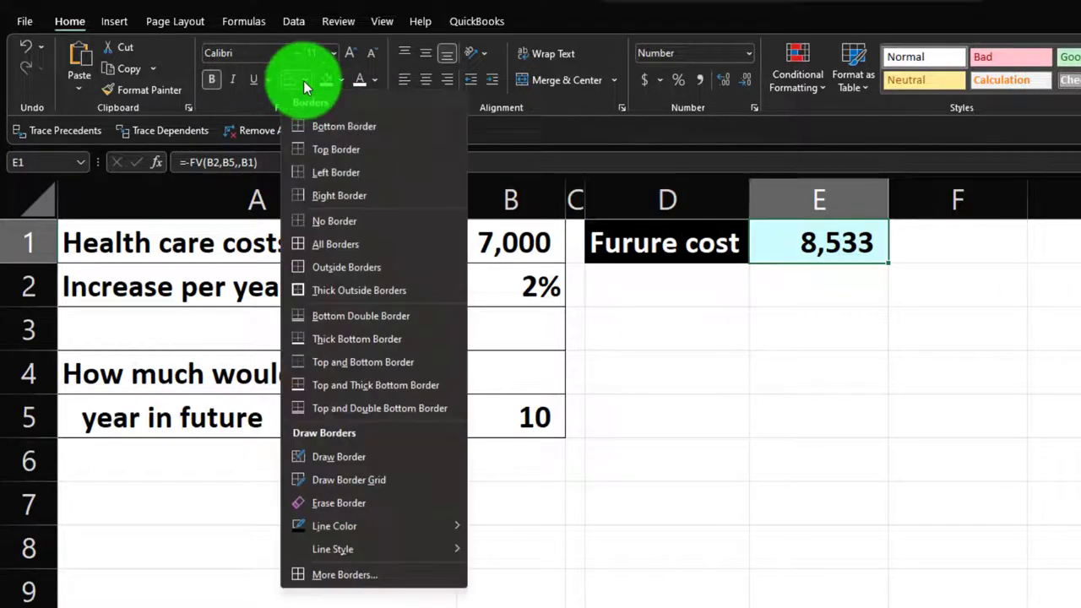
pyautogui.click(335, 243)
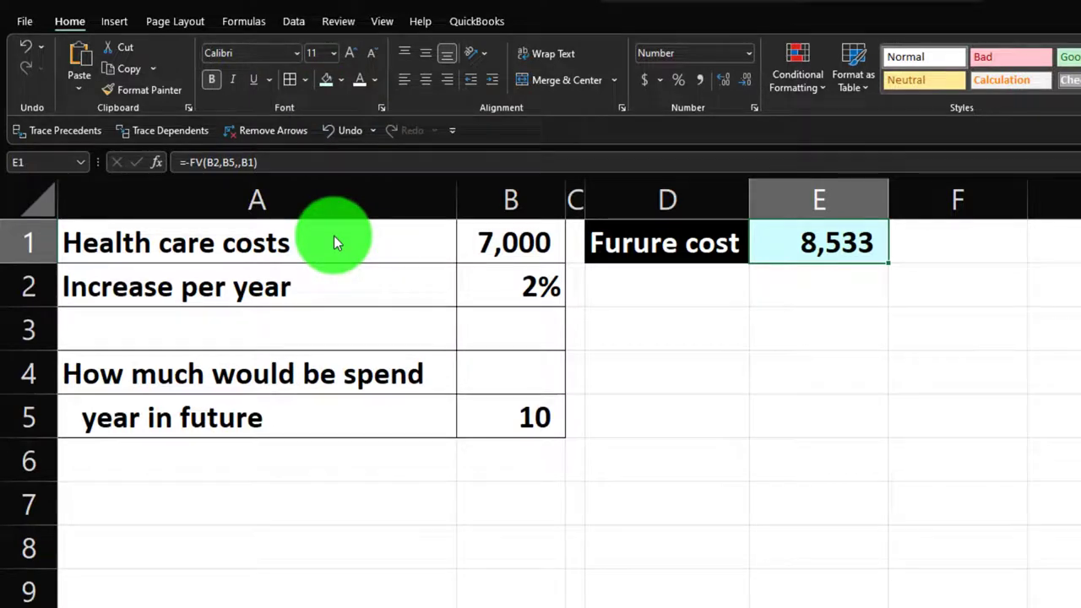
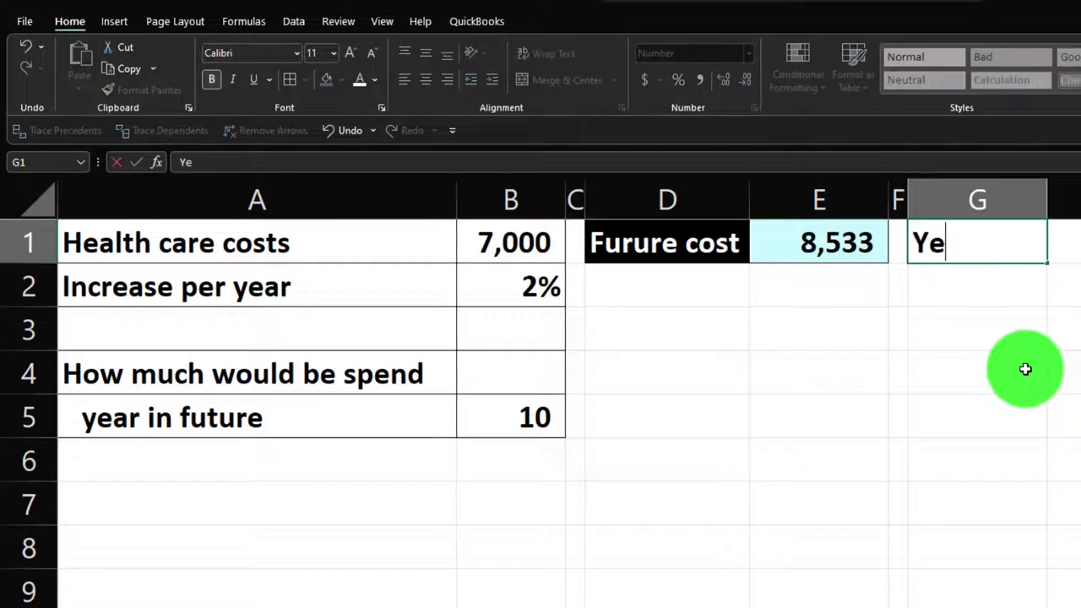
# - Enter the column headers Years, Increase and Cost in cells G1 to I1
pyautogui.press('Tab')
pyautogui.write('Increase')
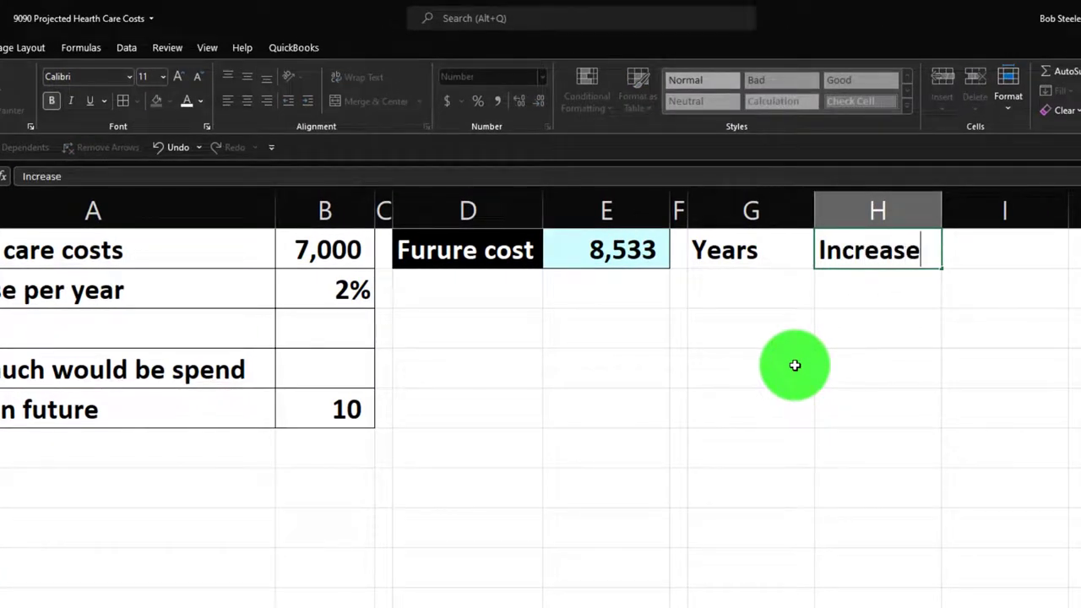
pyautogui.press('Tab')
pyautogui.write('Cost')
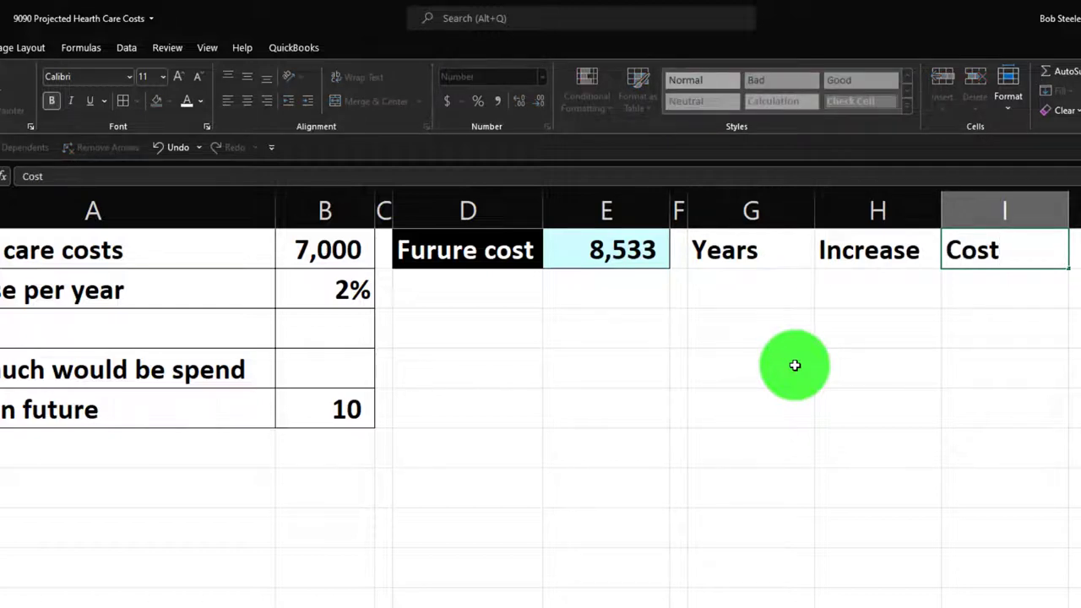
pyautogui.press('Return')
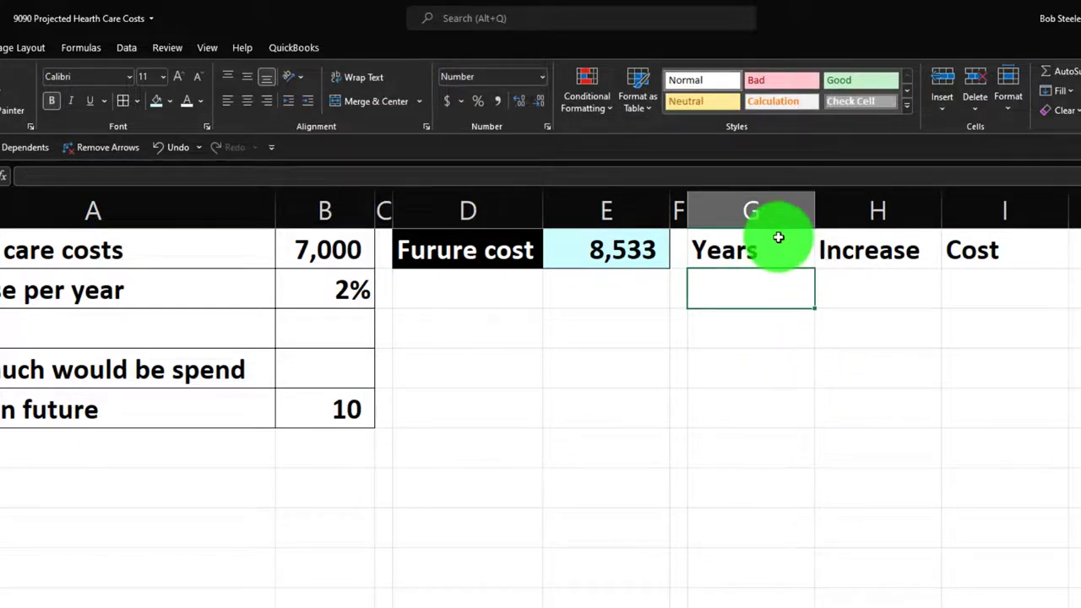
# - Format the header cells G1:I1 with black fill, white text and centred alignment
pyautogui.moveTo(778, 238); pyautogui.dragTo(958, 237)
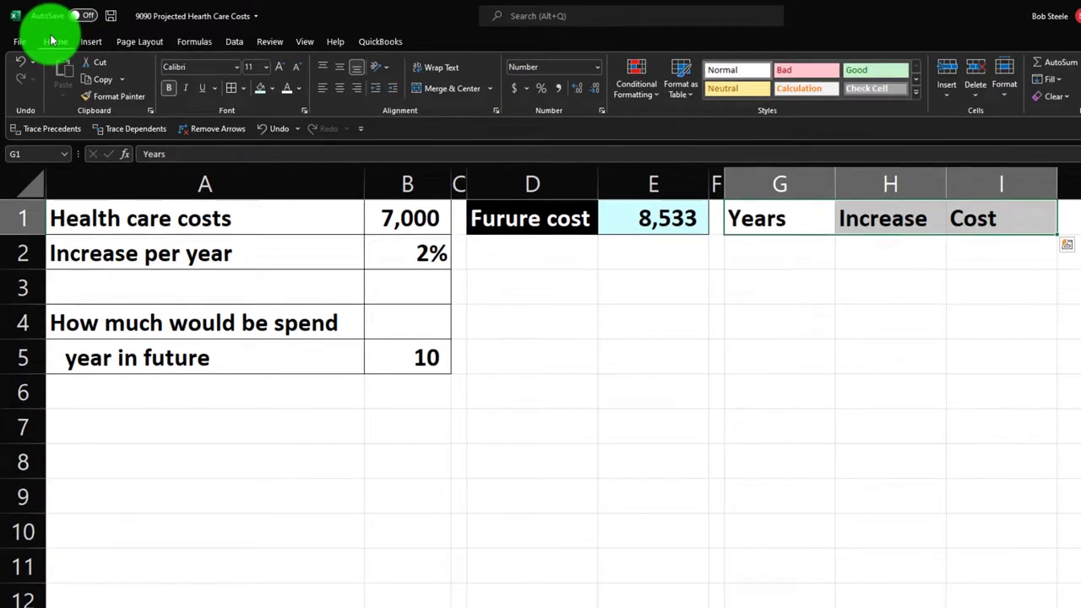
pyautogui.click(273, 91)
pyautogui.click(271, 123)
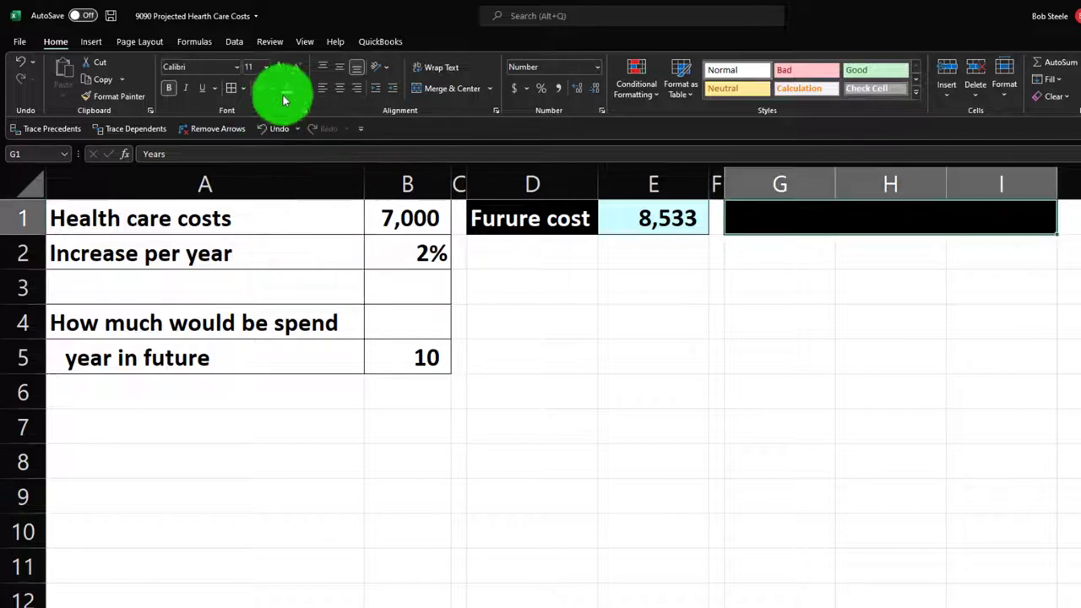
pyautogui.click(285, 90)
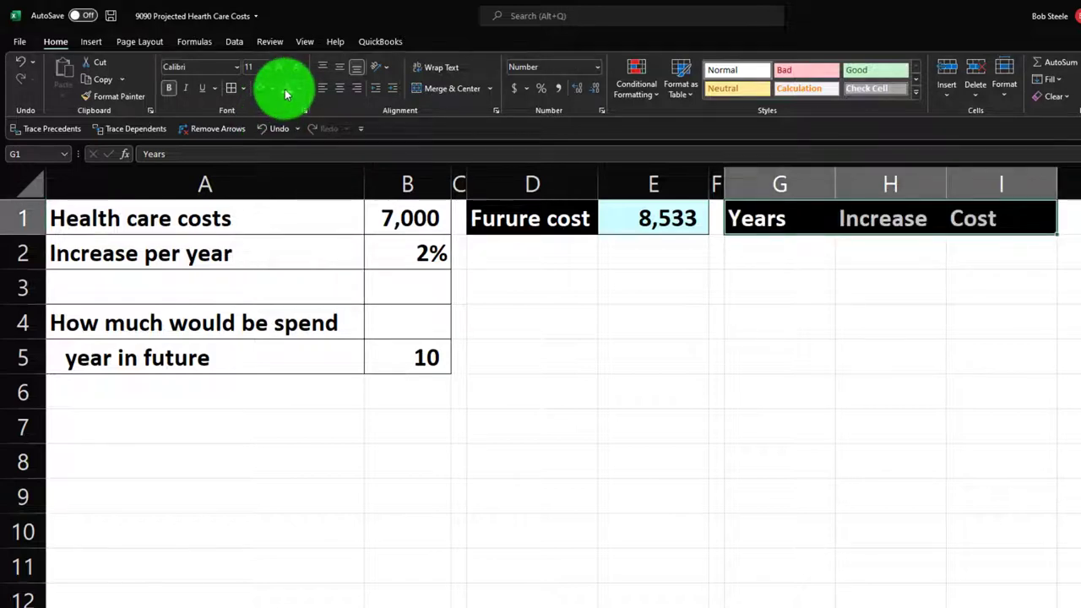
pyautogui.click(333, 91)
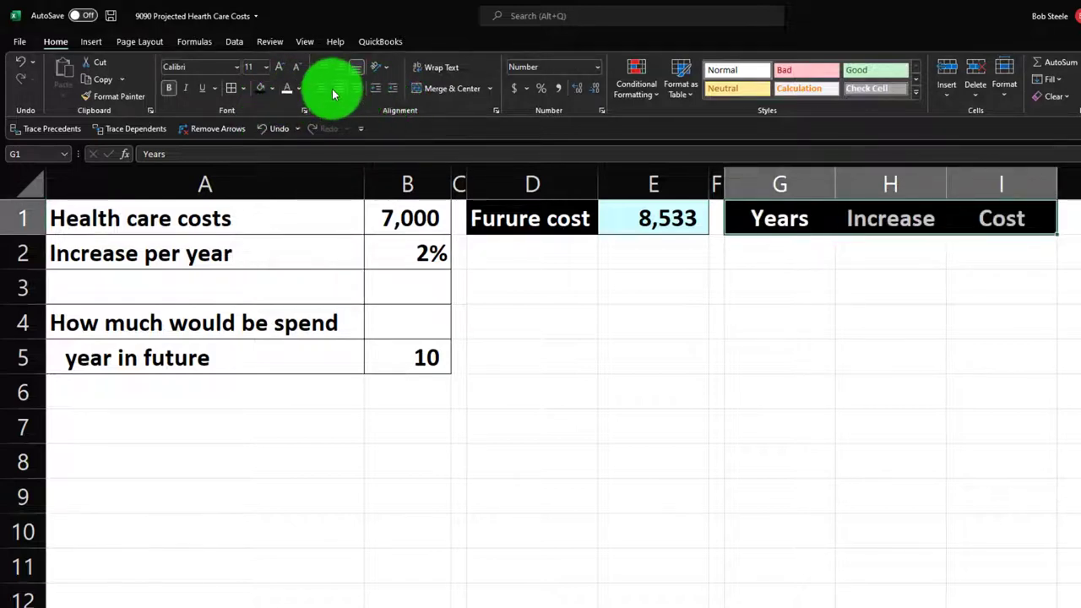
# - Enter the years 0, 1 and 2 in G2:G4 and extend the series down column G through year 10
pyautogui.click(782, 251)
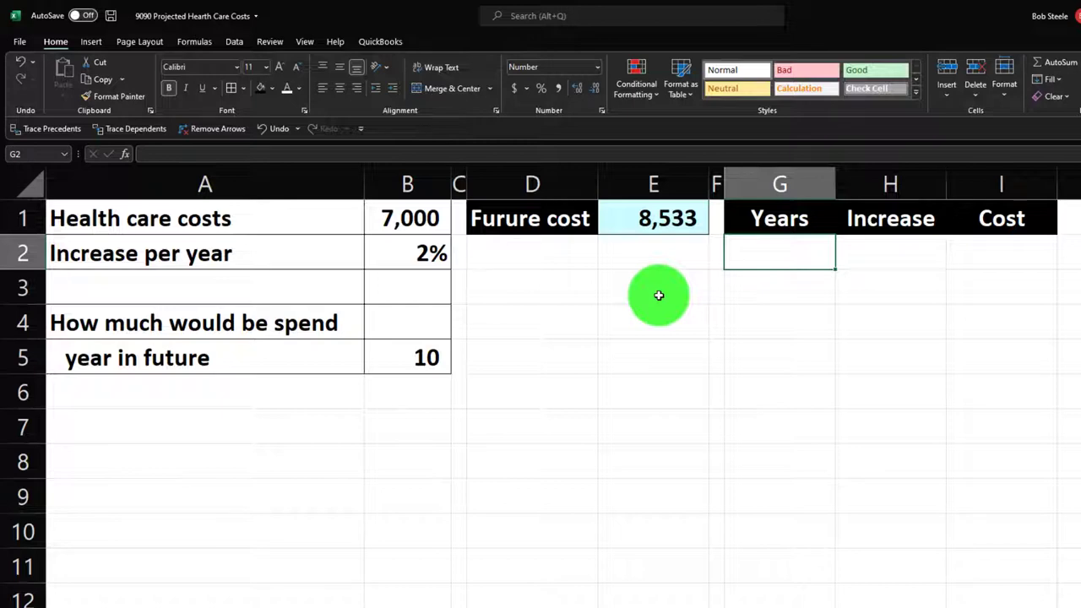
pyautogui.write('0')
pyautogui.press('Return')
pyautogui.write('1')
pyautogui.press('Return')
pyautogui.write('2')
pyautogui.press('Return')
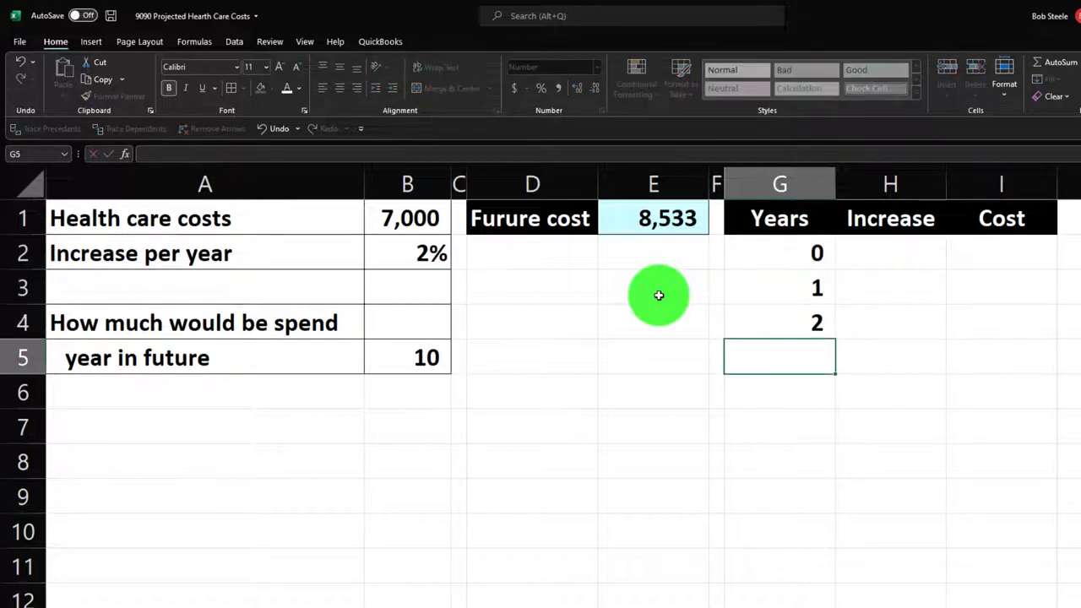
pyautogui.moveTo(768, 248); pyautogui.dragTo(795, 316)
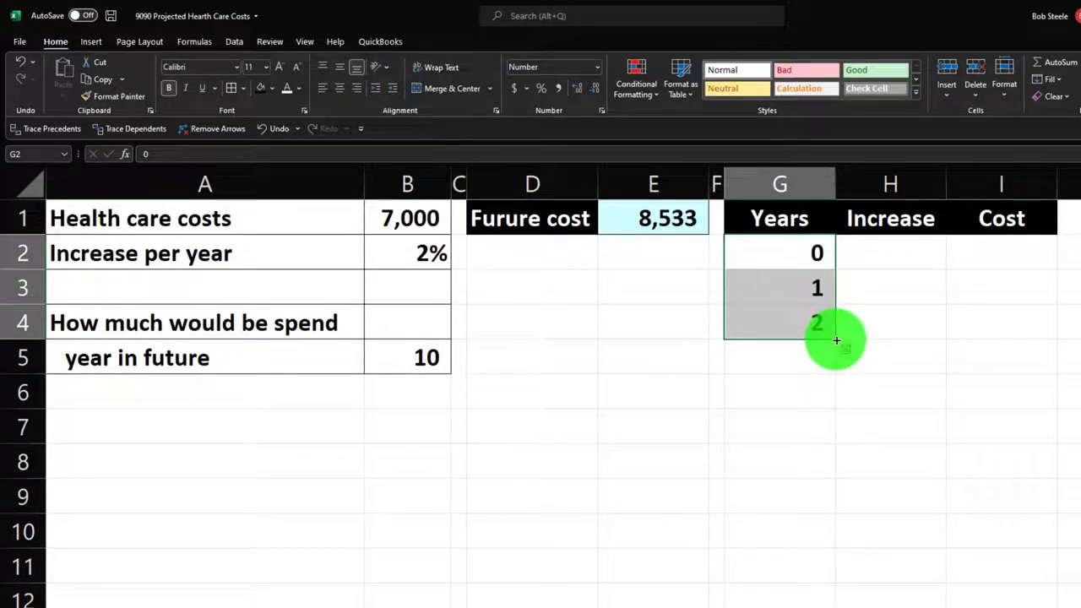
pyautogui.moveTo(837, 340); pyautogui.dragTo(834, 595)
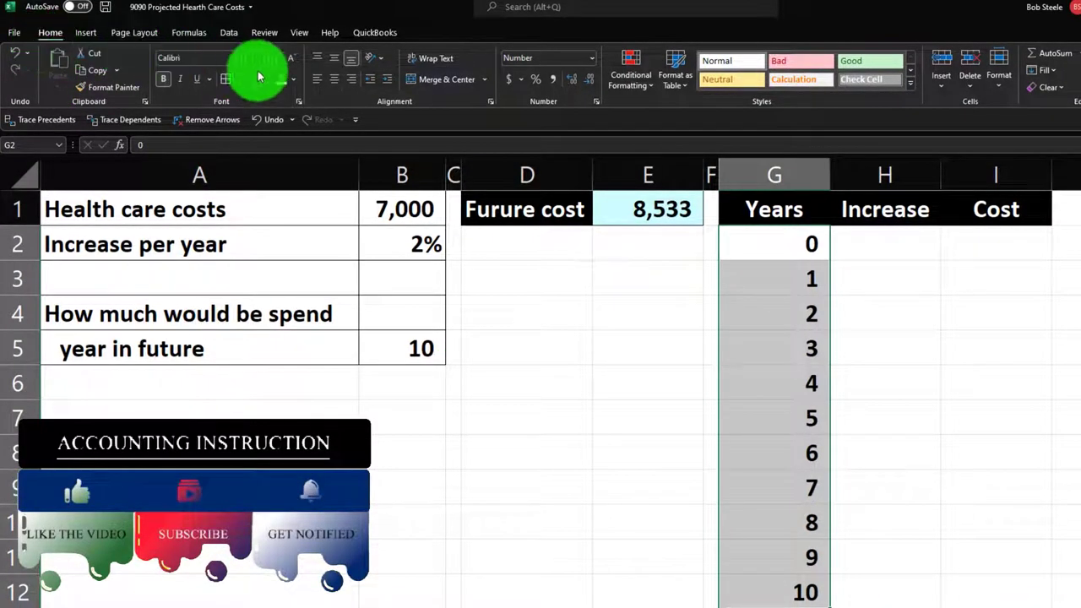
# - Centre the year numbers in column G and make the column slightly narrower
pyautogui.click(335, 79)
pyautogui.click(609, 290)
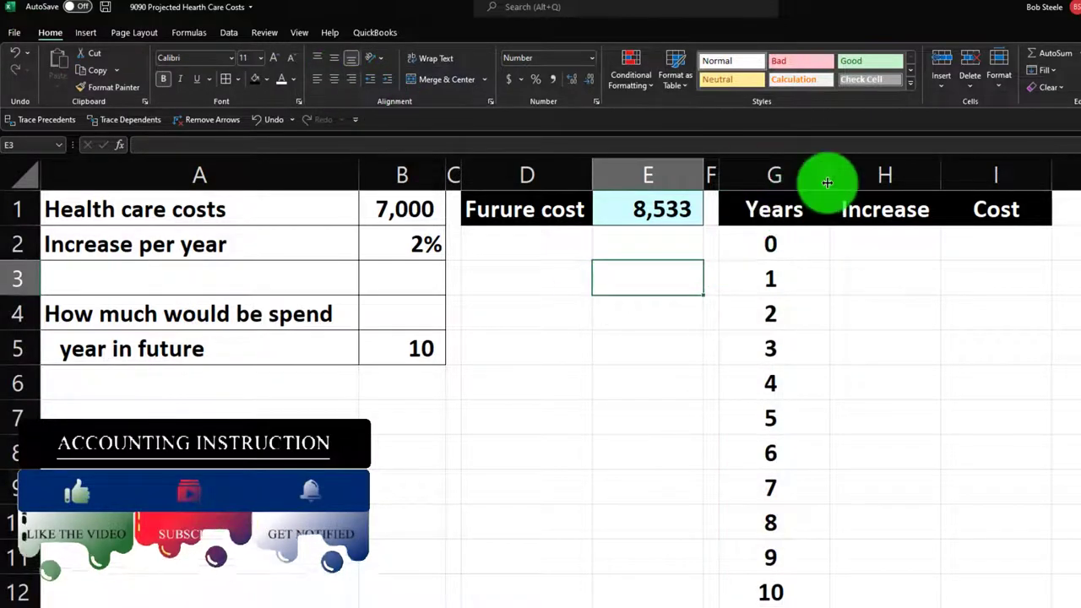
pyautogui.moveTo(828, 183); pyautogui.dragTo(805, 180)
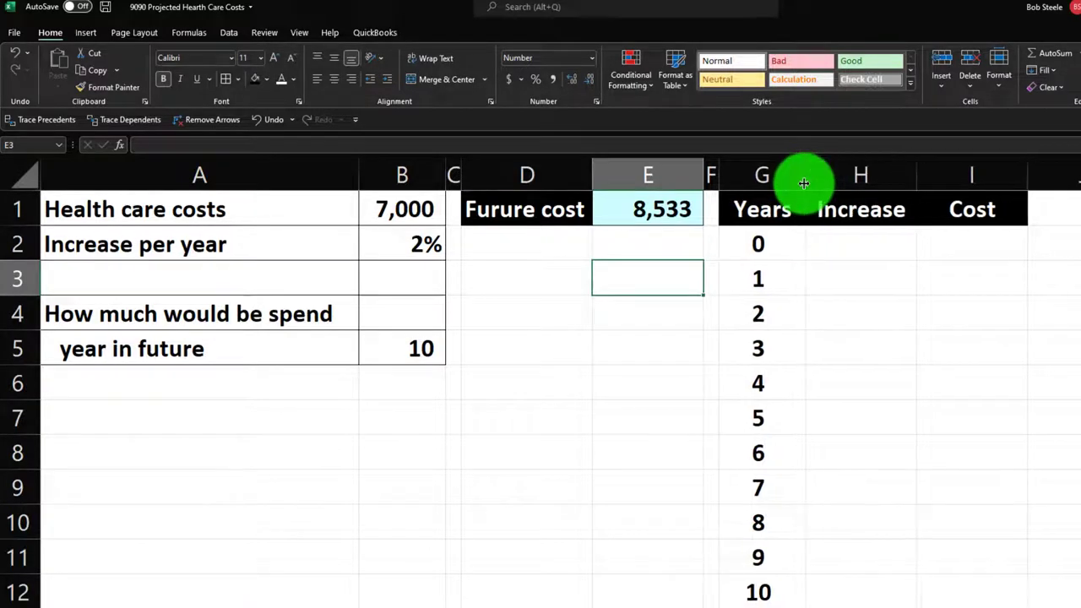
# - Link the year 0 cost in I2 to the health care costs with the formula =B1
pyautogui.click(845, 236)
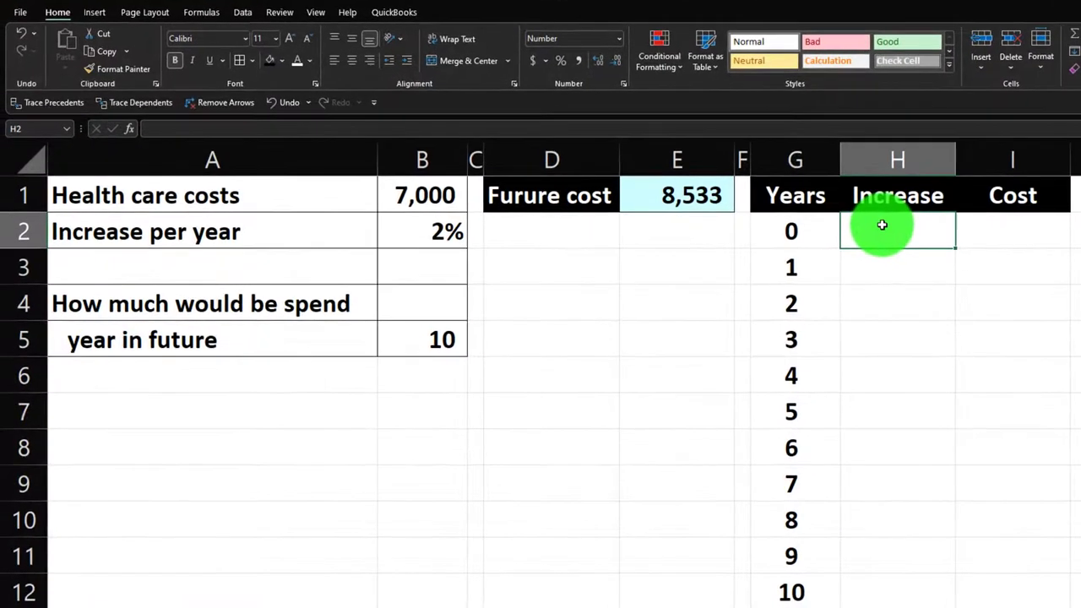
pyautogui.press('Right')
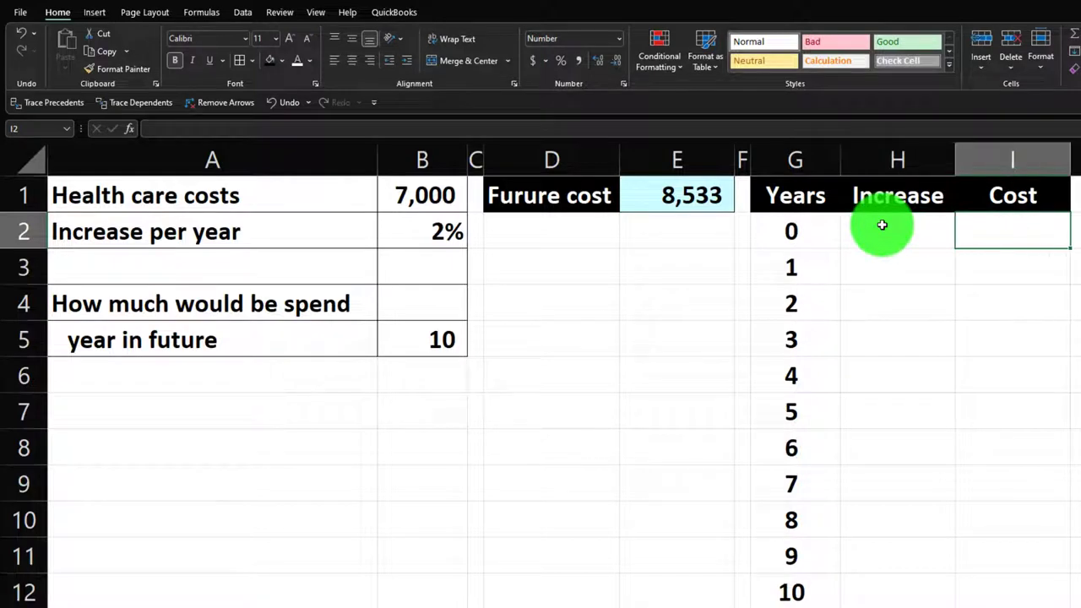
pyautogui.write('=')
pyautogui.press('Left')
pyautogui.press('Left')
pyautogui.press('Left')
pyautogui.press('Left')
pyautogui.press('Left')
pyautogui.press('Left')
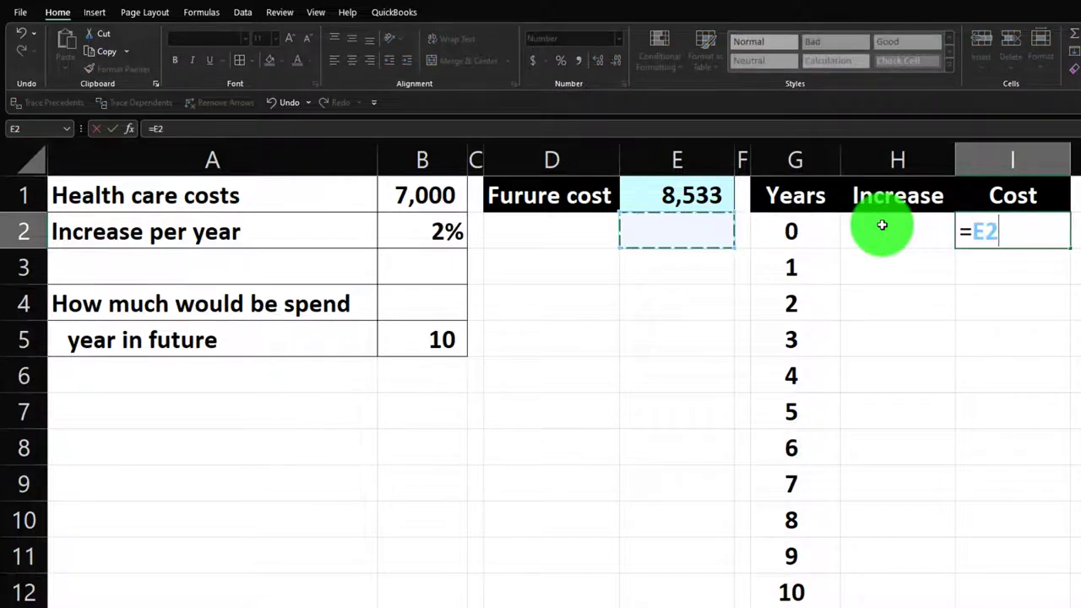
pyautogui.press('Left')
pyautogui.press('Up')
pyautogui.press('Return')
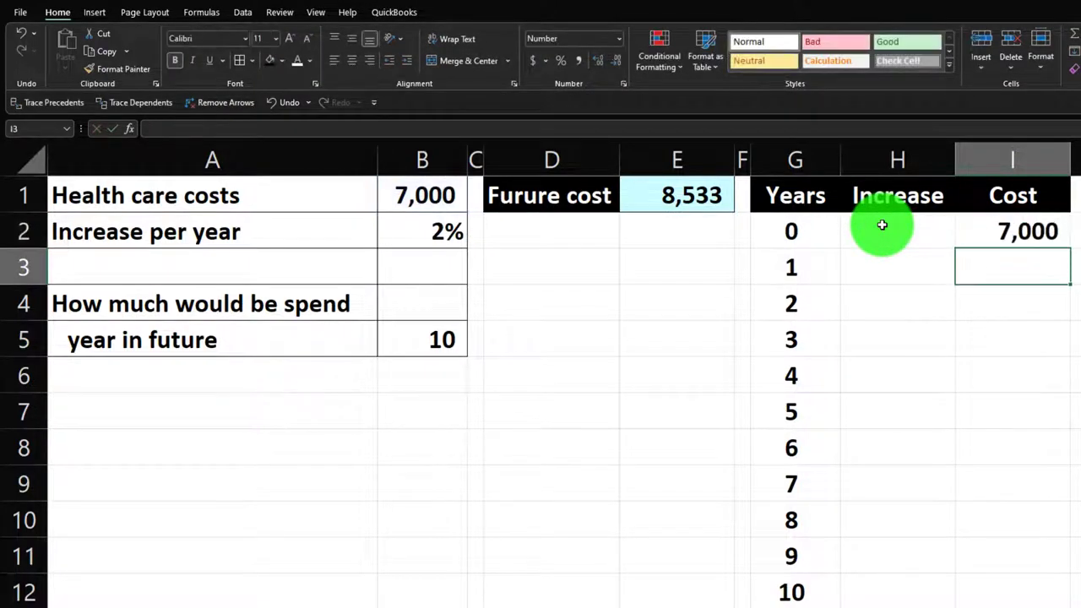
# - Calculate the year 1 increase in H3 with =I2*$B$2, keeping the rate reference absolute
pyautogui.press('Left')
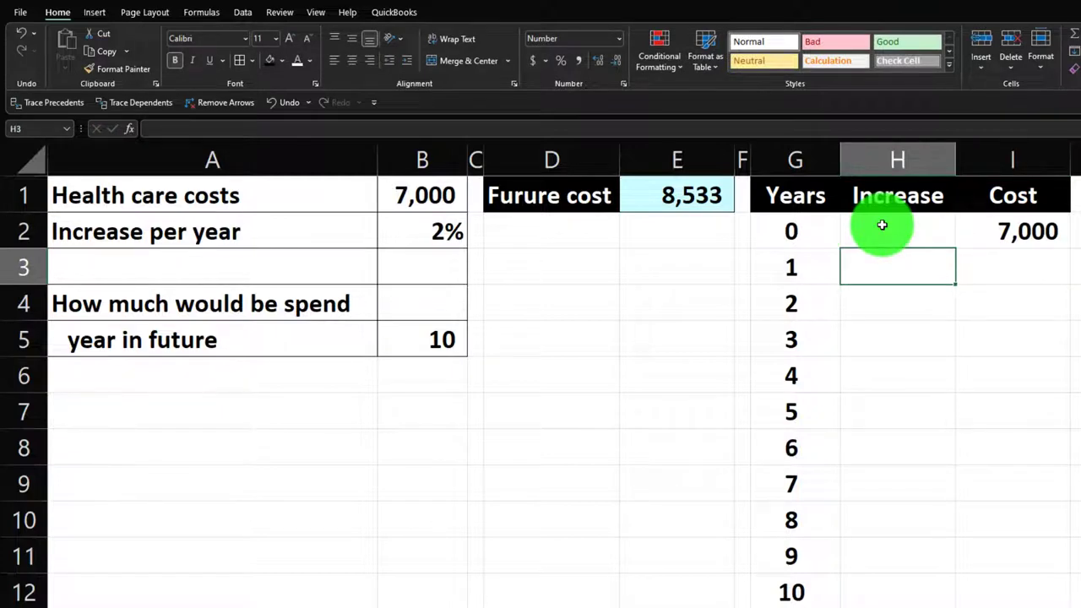
pyautogui.write('=')
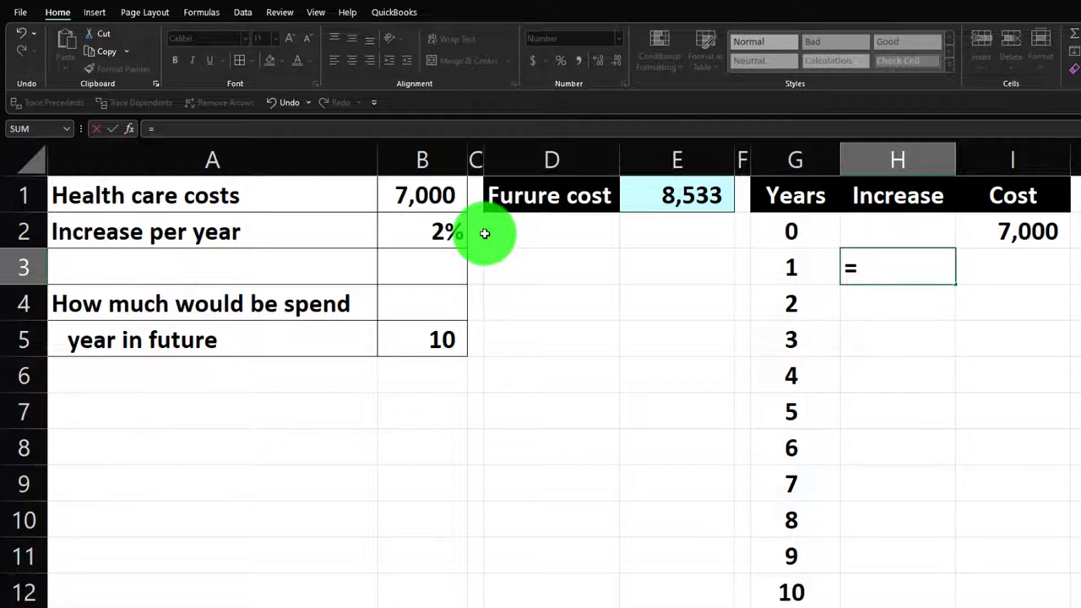
pyautogui.press('Right')
pyautogui.press('Up')
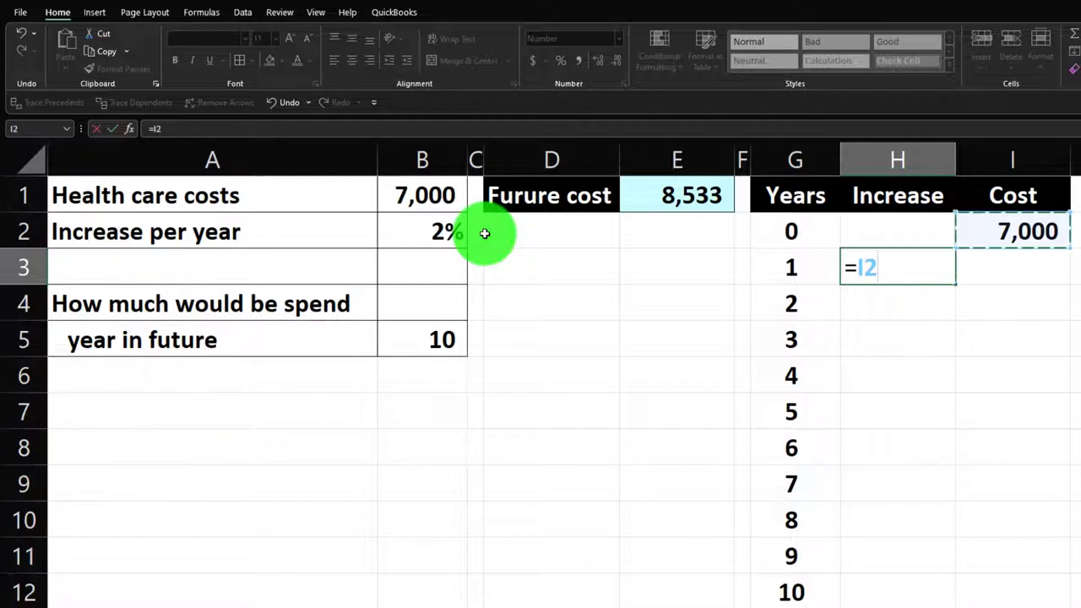
pyautogui.write('*')
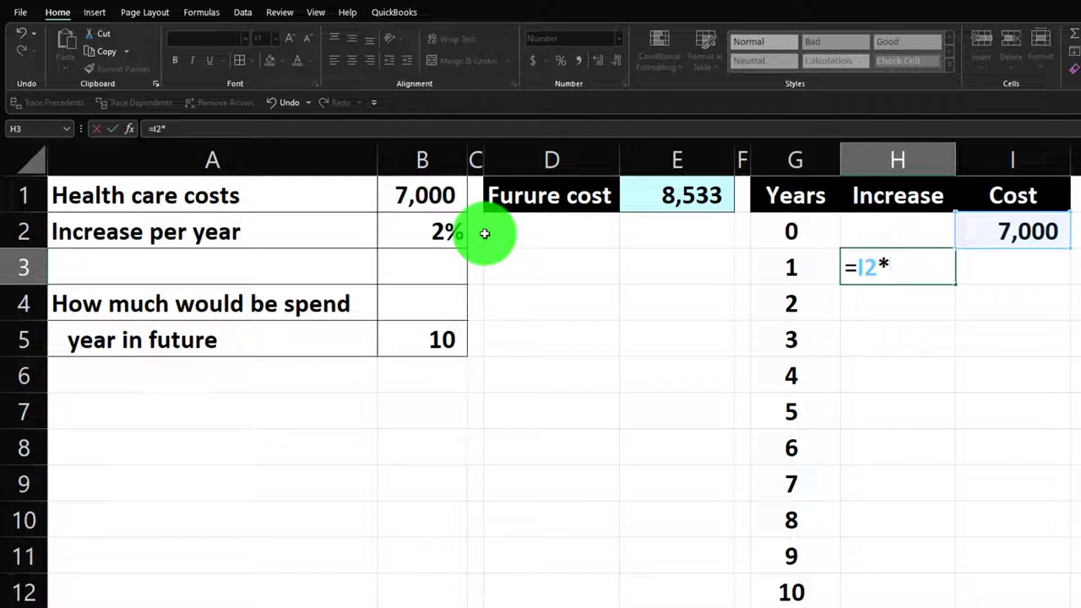
pyautogui.press('Left')
pyautogui.press('Left')
pyautogui.press('Left')
pyautogui.press('Left')
pyautogui.press('Left')
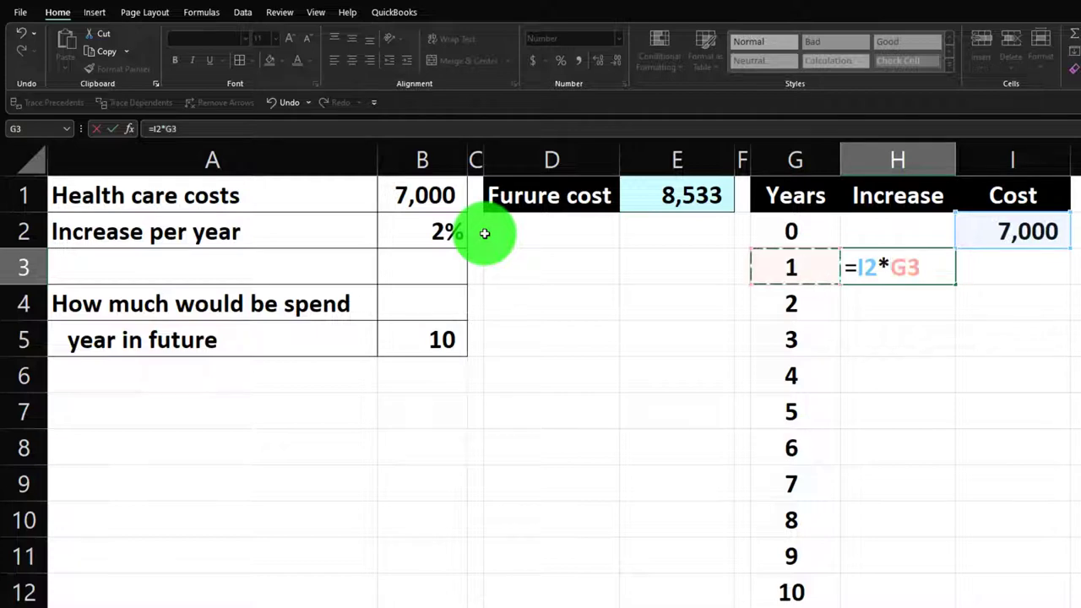
pyautogui.press('Left')
pyautogui.press('Up')
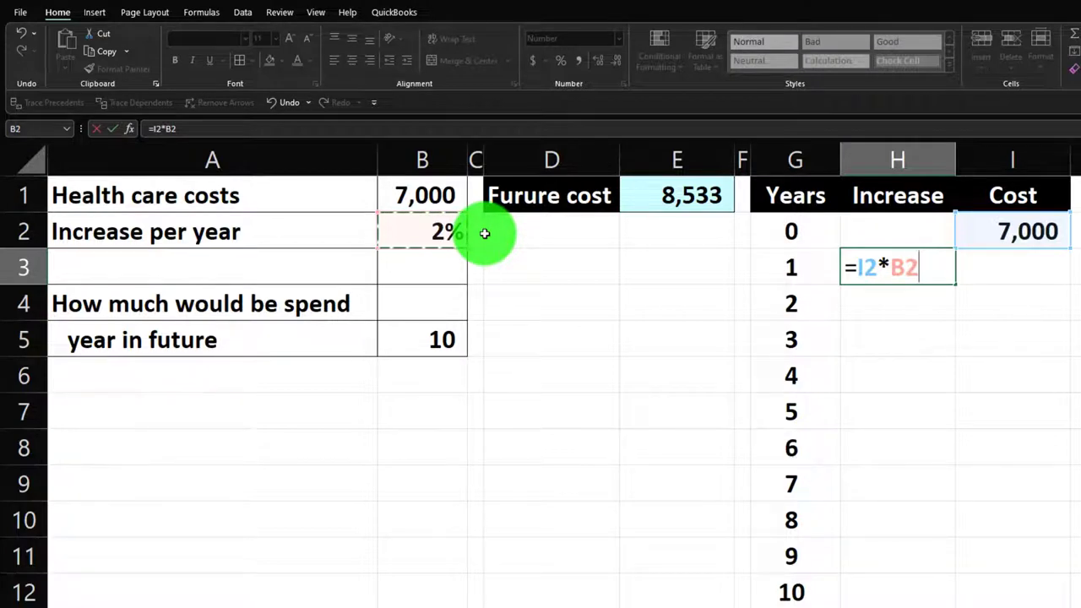
pyautogui.press('F4')
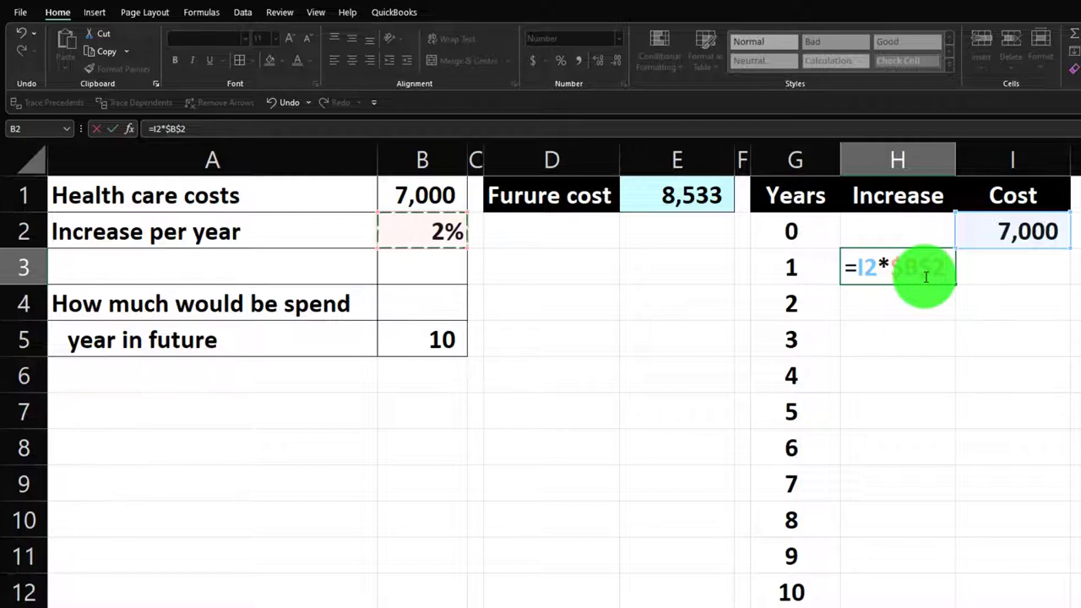
pyautogui.press('Return')
# - Calculate the year 1 cost in I3 by adding the increase in H3 to the prior cost in I2
pyautogui.press('Up')
pyautogui.press('Right')
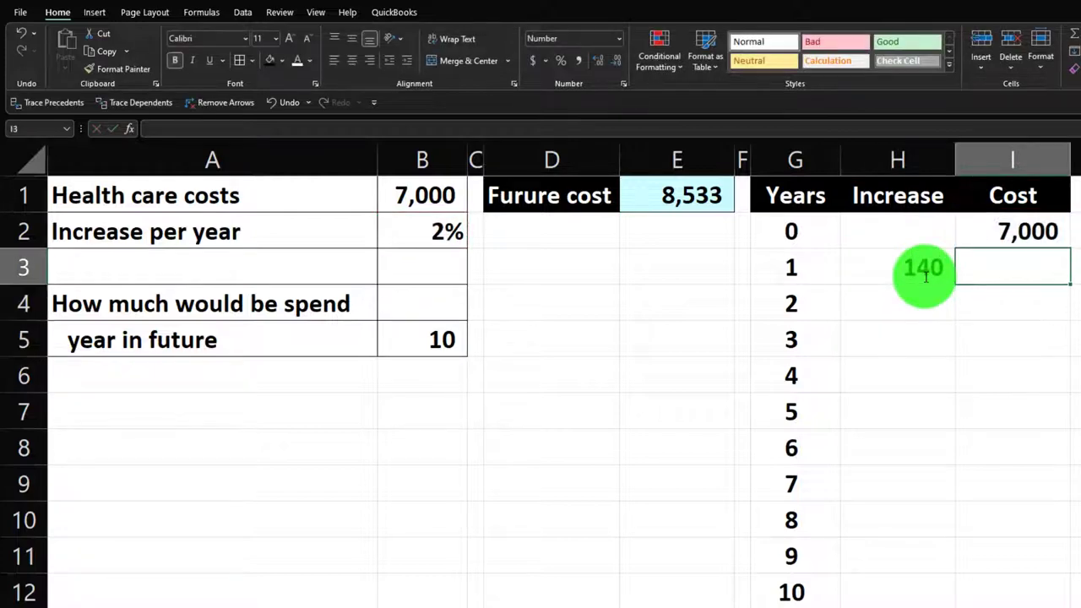
pyautogui.write('=')
pyautogui.press('Up')
pyautogui.write('+')
pyautogui.press('Left')
pyautogui.press('Return')
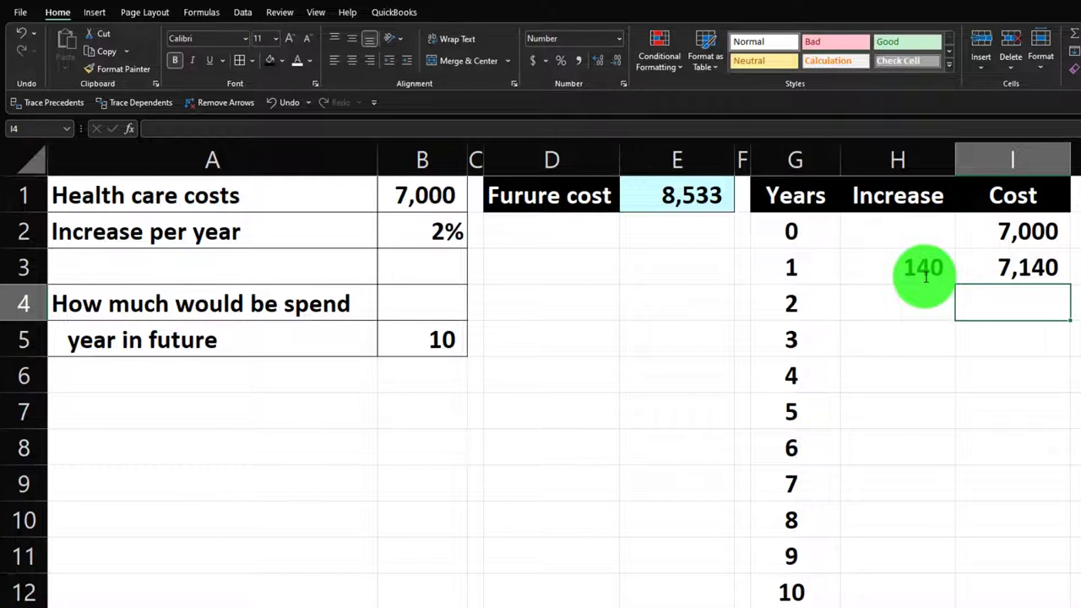
# - Calculate the year 2 increase in H4 with =I3*$B$2, keeping the rate reference absolute
pyautogui.click(894, 298)
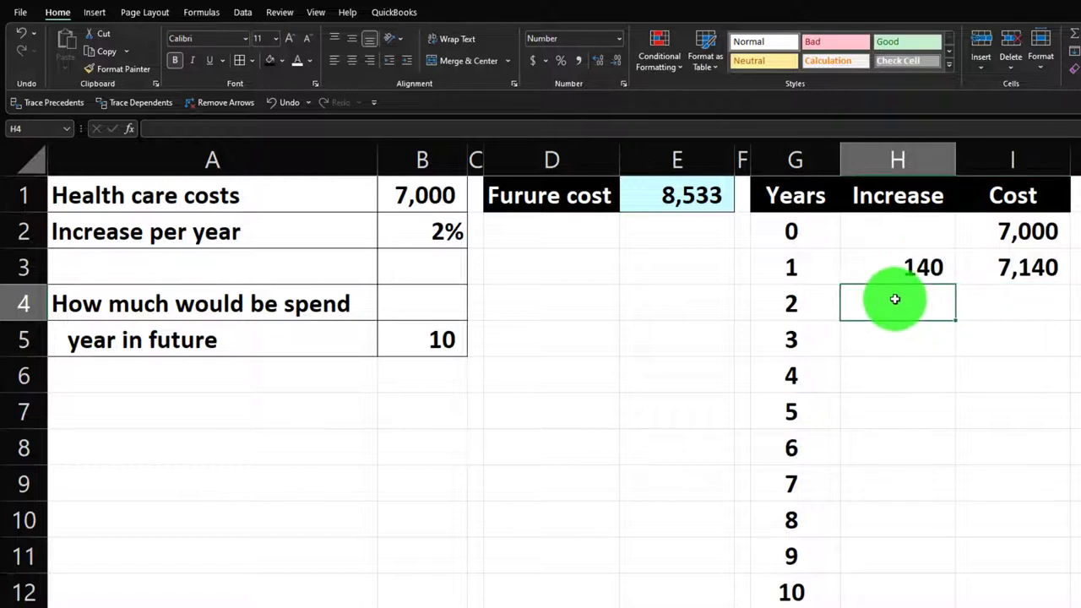
pyautogui.write('=')
pyautogui.press('Right')
pyautogui.press('Up')
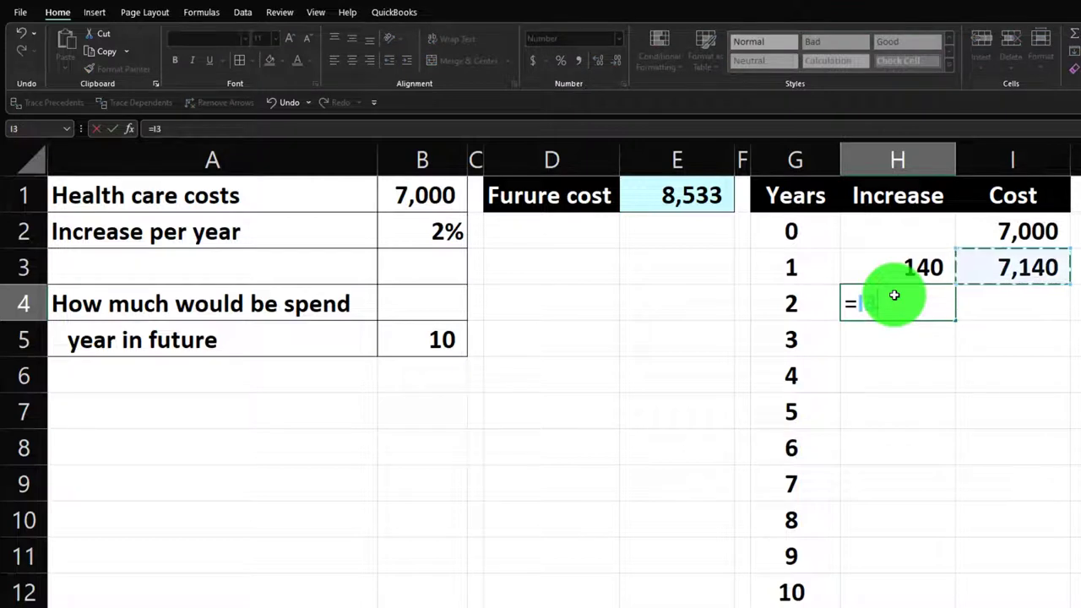
pyautogui.write('*')
pyautogui.press('Left')
pyautogui.press('Left')
pyautogui.press('Left')
pyautogui.press('Left')
pyautogui.press('Left')
pyautogui.press('Left')
pyautogui.press('Up')
pyautogui.press('Up')
pyautogui.press('F4')
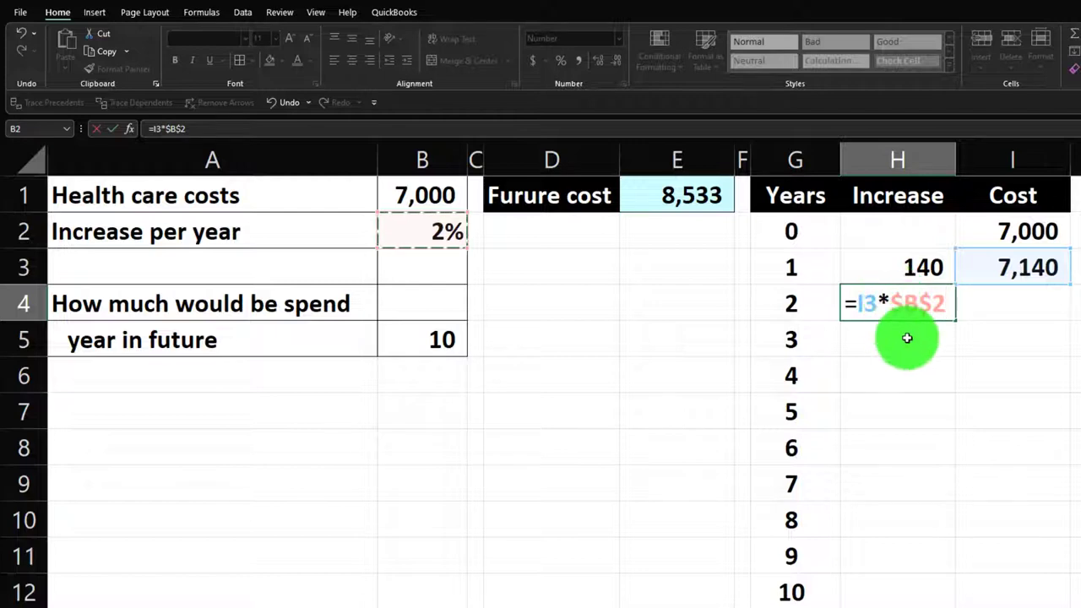
pyautogui.press('Tab')
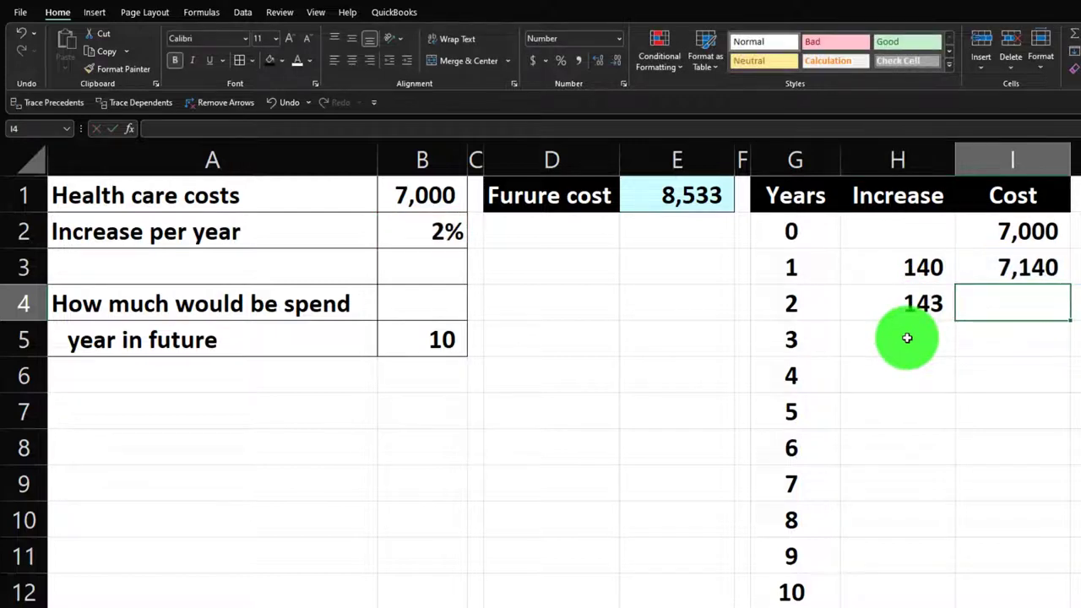
# - Calculate the year 2 cost in I4 with the formula =I3+H4
pyautogui.write('=')
pyautogui.press('Up')
pyautogui.write('+')
pyautogui.press('Left')
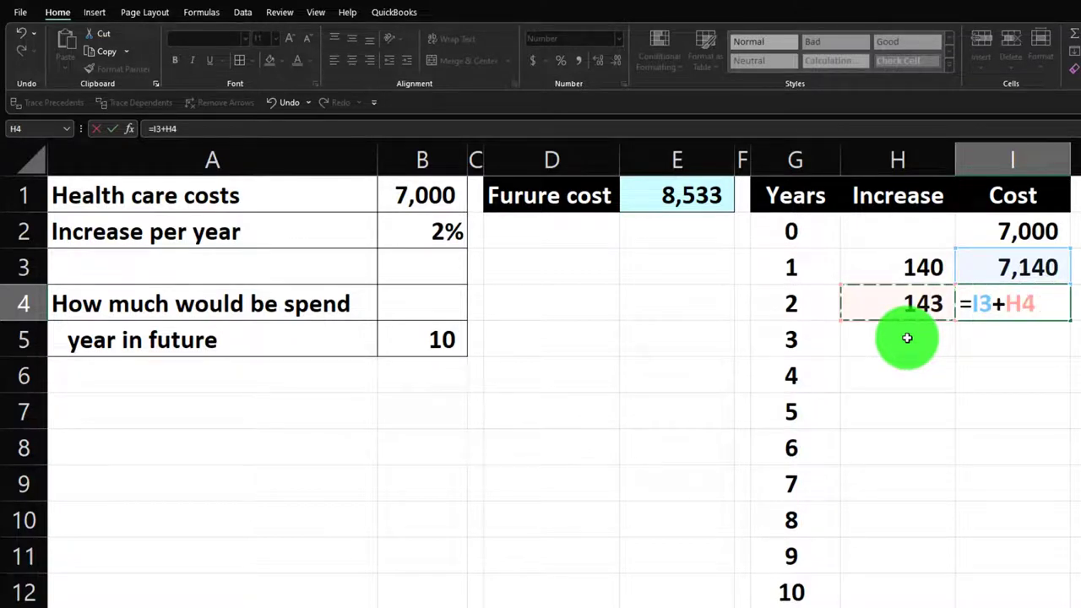
pyautogui.press('Return')
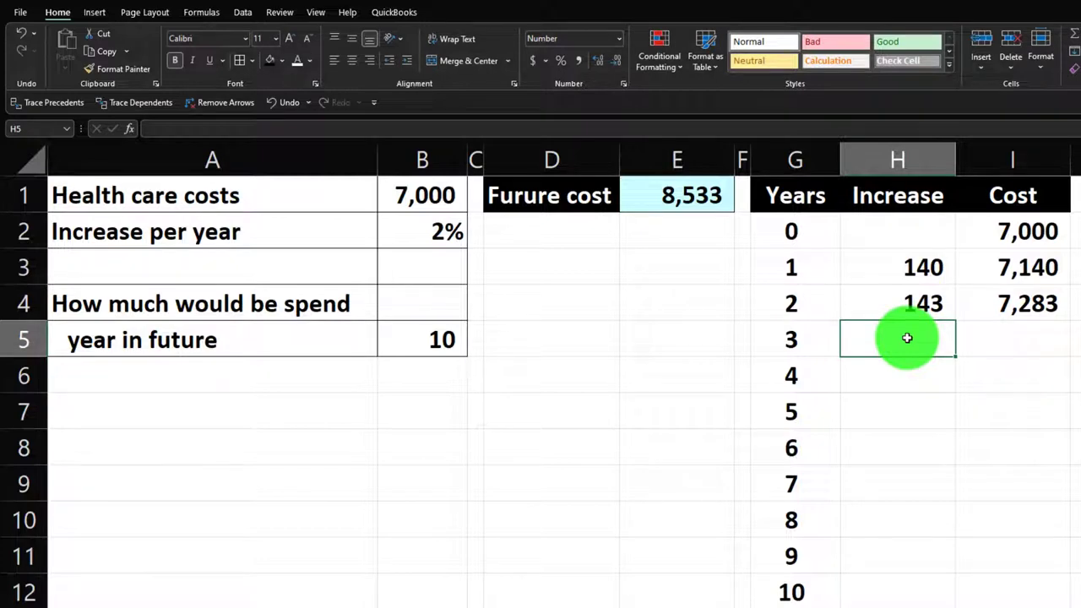
# - Calculate the year 3 increase in H5 with =I4*$B$2, keeping the rate reference absolute
pyautogui.write('=')
pyautogui.press('Right')
pyautogui.press('Up')
pyautogui.write('*')
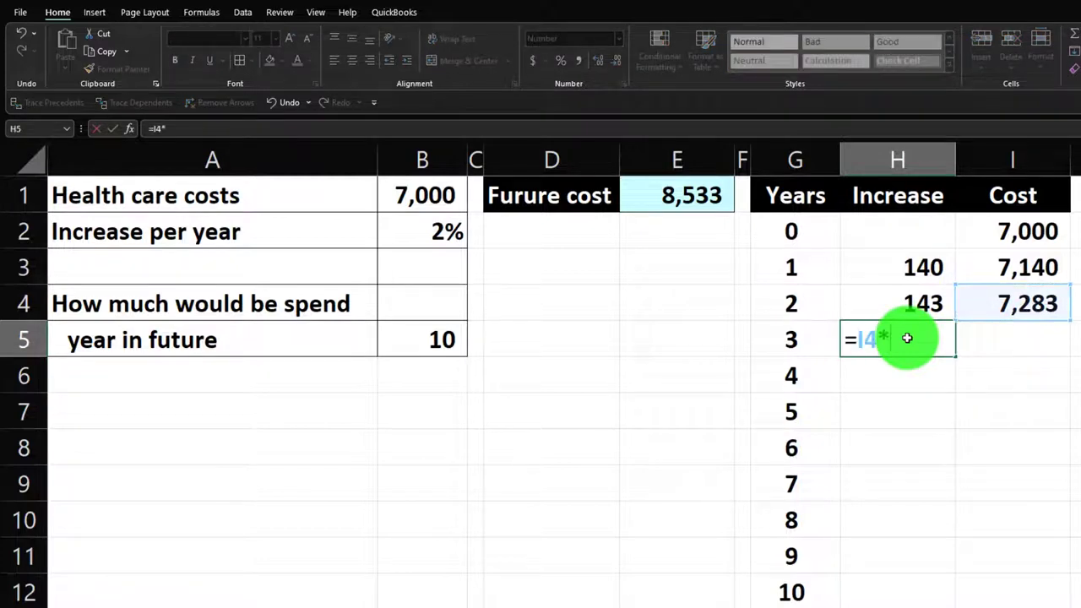
pyautogui.press('Left')
pyautogui.press('Left')
pyautogui.press('Left')
pyautogui.press('Left')
pyautogui.press('Left')
pyautogui.press('Up')
pyautogui.press('Up')
pyautogui.press('Up')
pyautogui.press('Left')
pyautogui.press('F4')
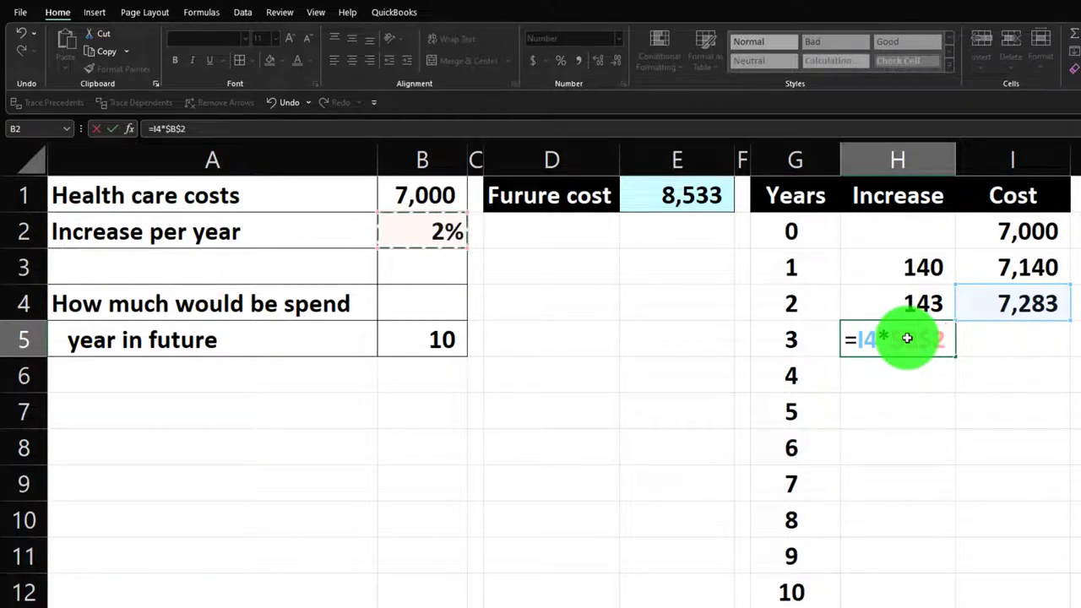
pyautogui.press('Tab')
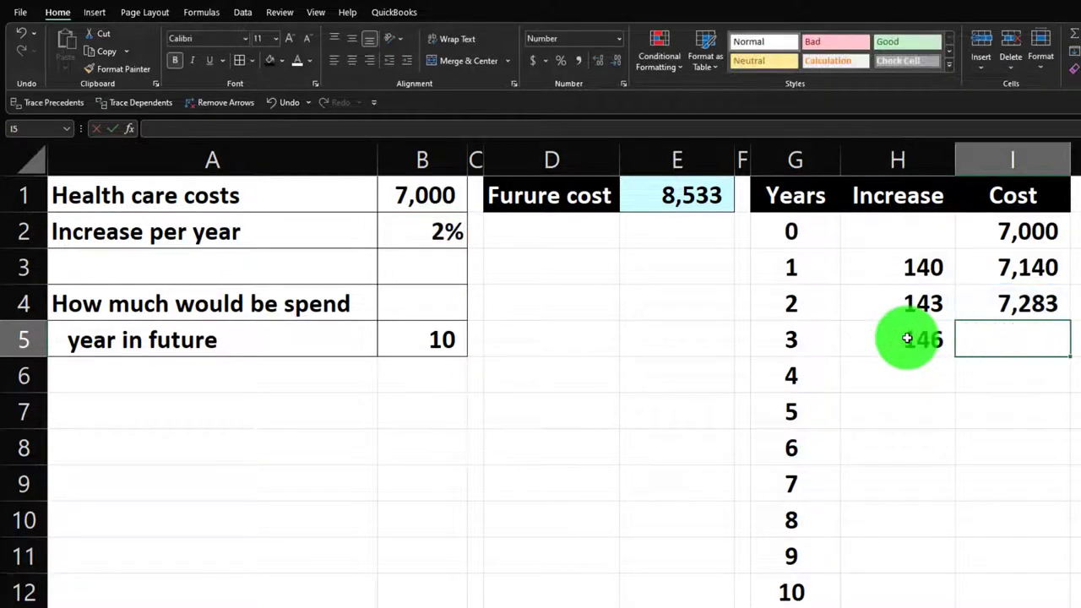
# - Calculate the year 3 cost in I5 with the formula =I4+H5
pyautogui.write('=')
pyautogui.press('Up')
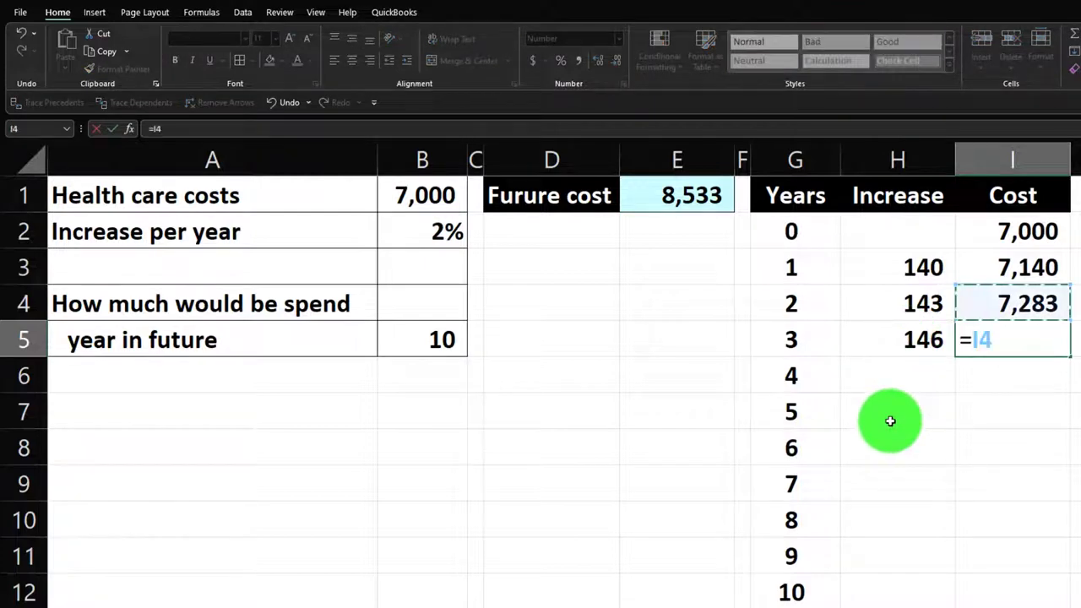
pyautogui.write('+')
pyautogui.press('Left')
pyautogui.press('Return')
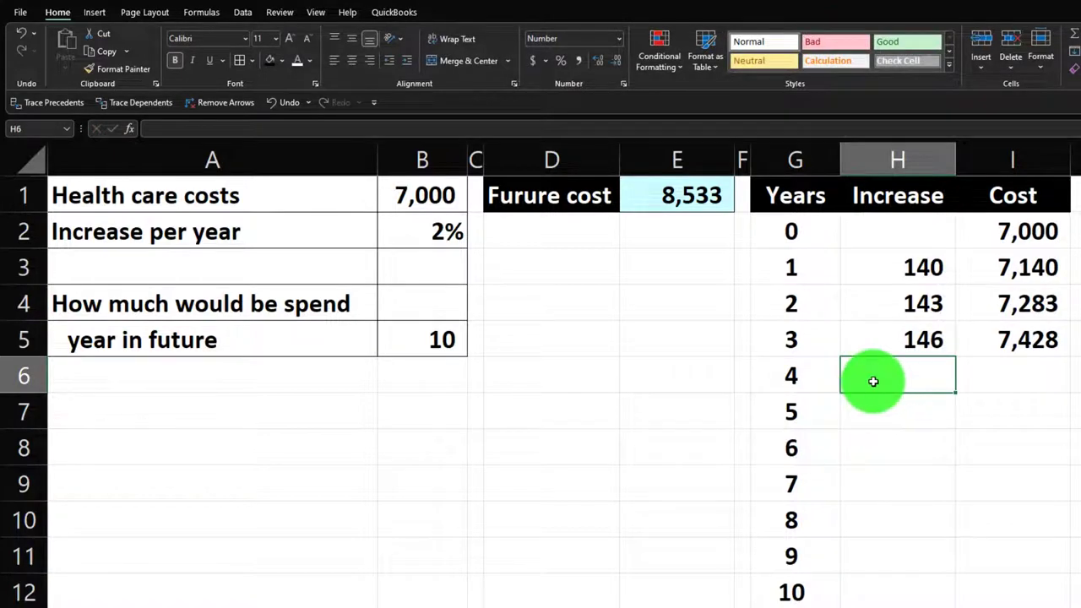
# - Fill the year 3 increase and cost formulas in H5:I5 down to year 10 in row 12
pyautogui.moveTo(898, 350); pyautogui.dragTo(975, 340)
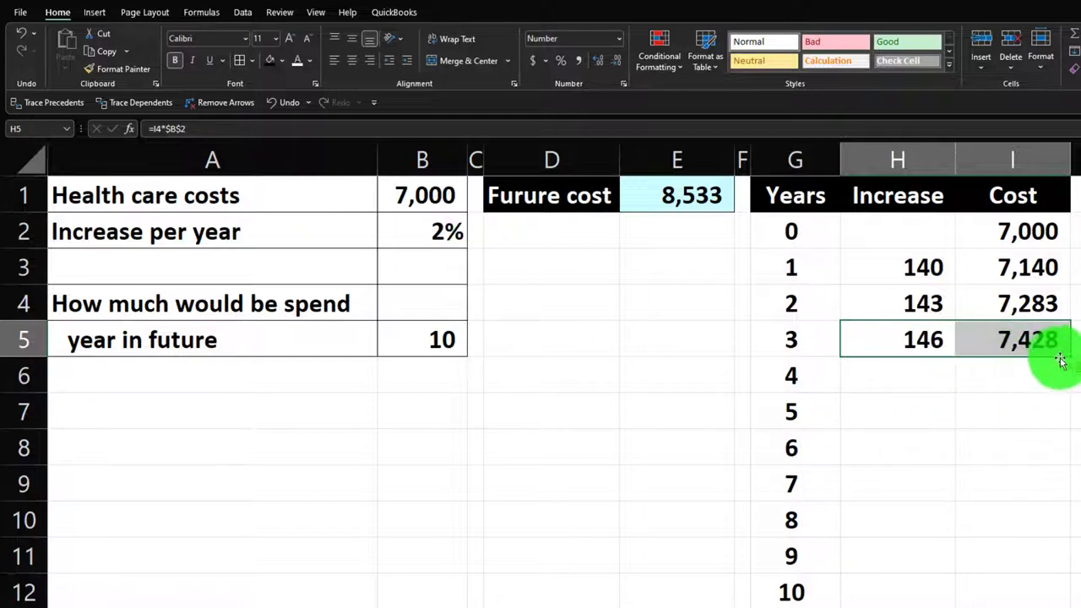
pyautogui.moveTo(1068, 356); pyautogui.dragTo(1058, 597)
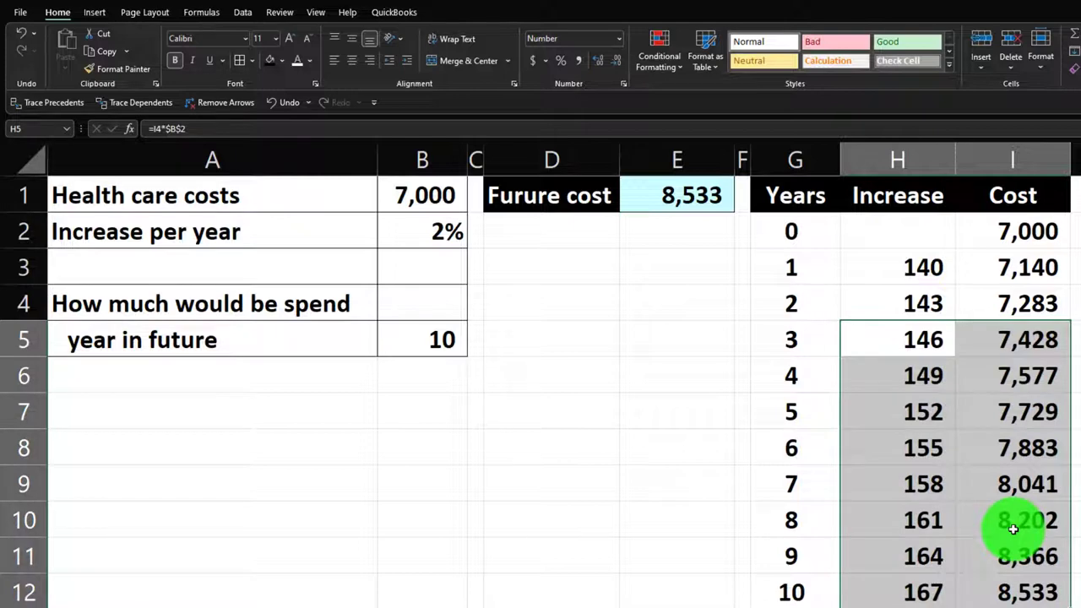
pyautogui.click(1027, 594)
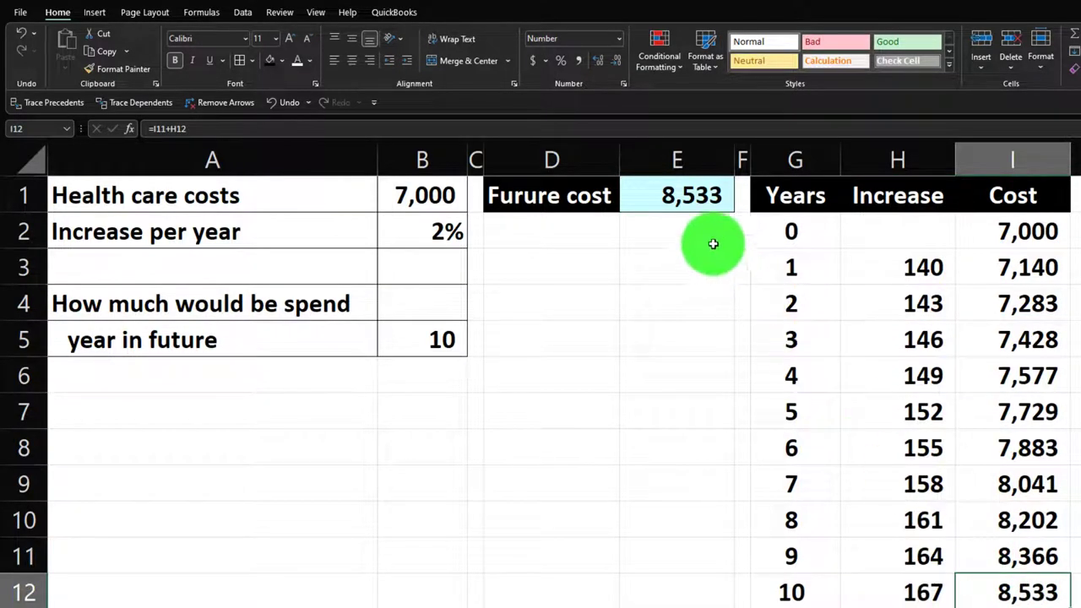
# - Format the table body G2:I12 with cell borders and a light blue fill
pyautogui.scroll(-1, 700, 226)
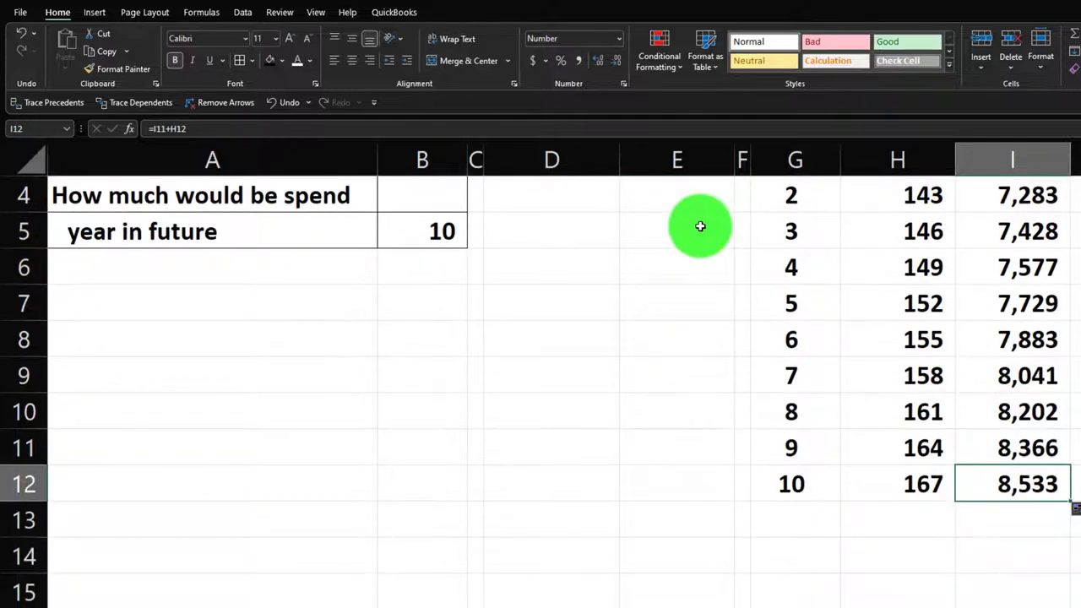
pyautogui.moveTo(760, 488); pyautogui.dragTo(978, 225)
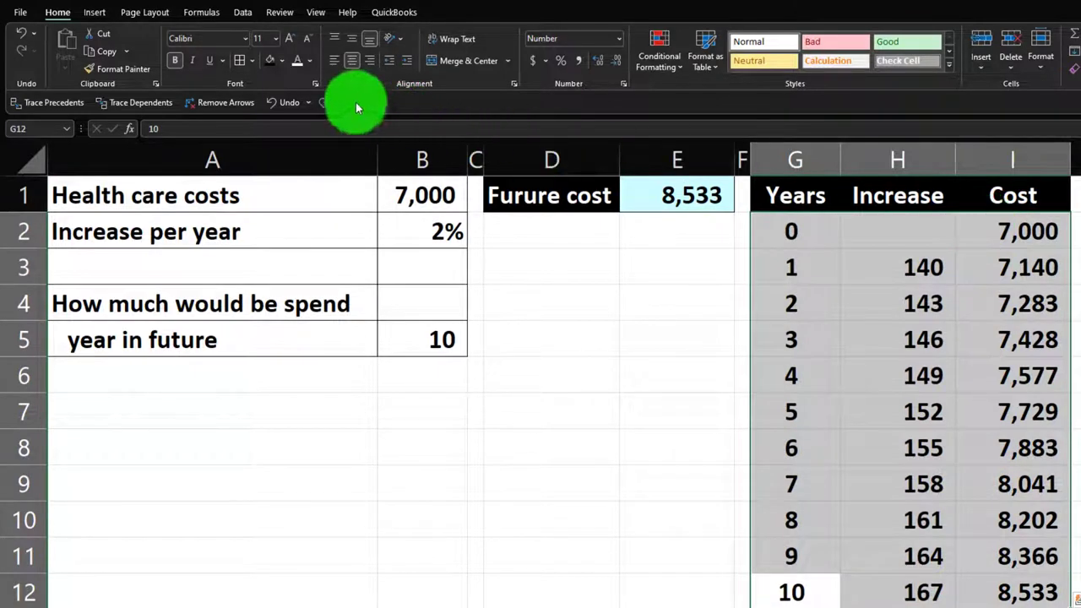
pyautogui.click(282, 61)
pyautogui.click(269, 226)
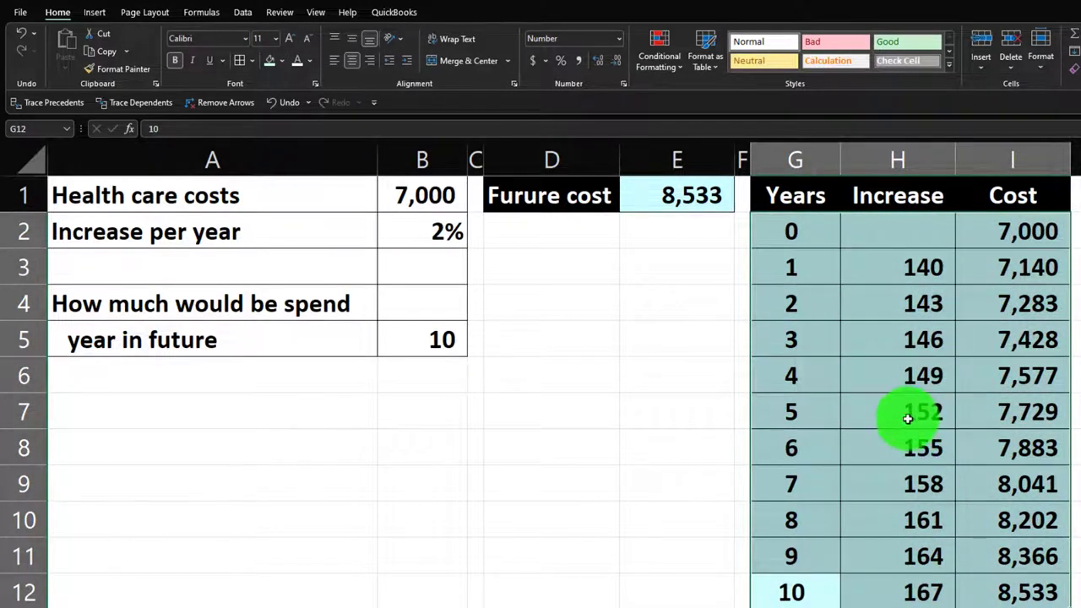
# - Enter the label Present value in G14, below the yearly table
pyautogui.scroll(-1, 909, 418)
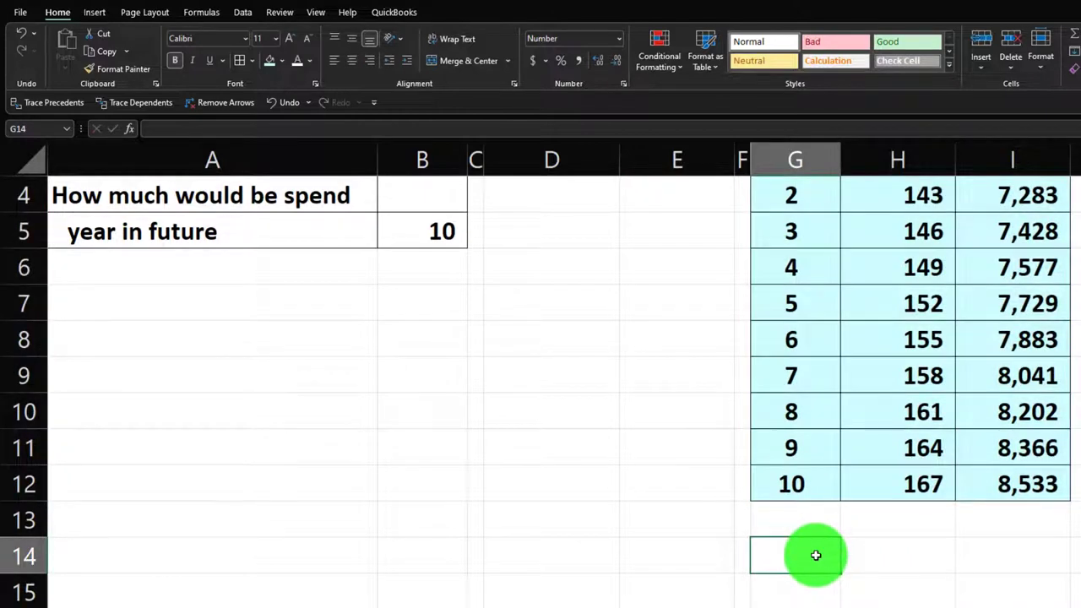
pyautogui.write('Present value')
pyautogui.press('Tab')
pyautogui.press('Tab')
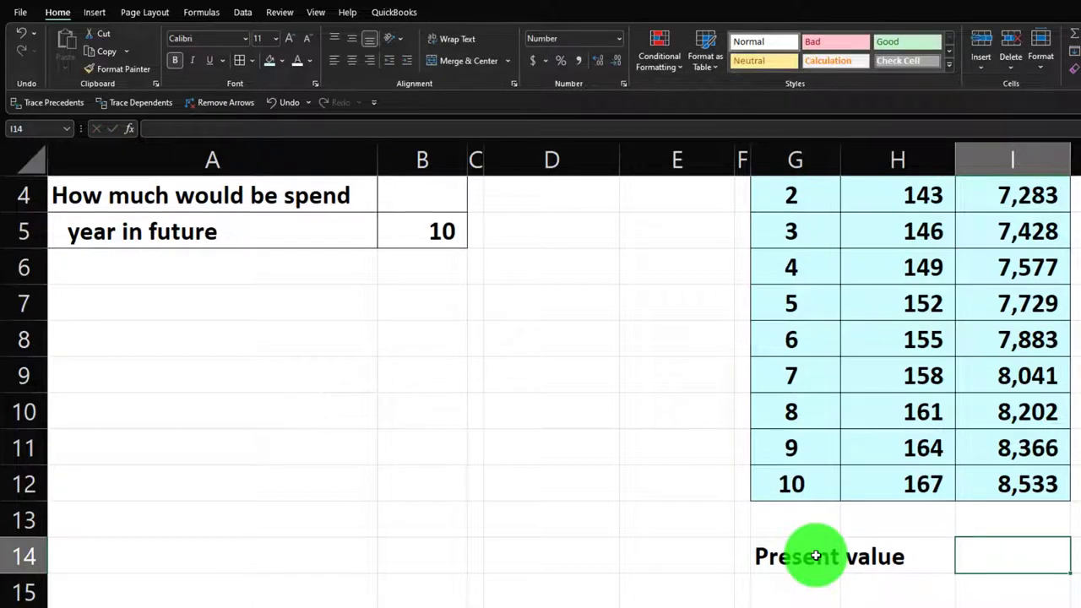
# - Calculate the present value in I14 with -PV(B2,G12,,I12), leaving the payment argument empty
pyautogui.click(1035, 486)
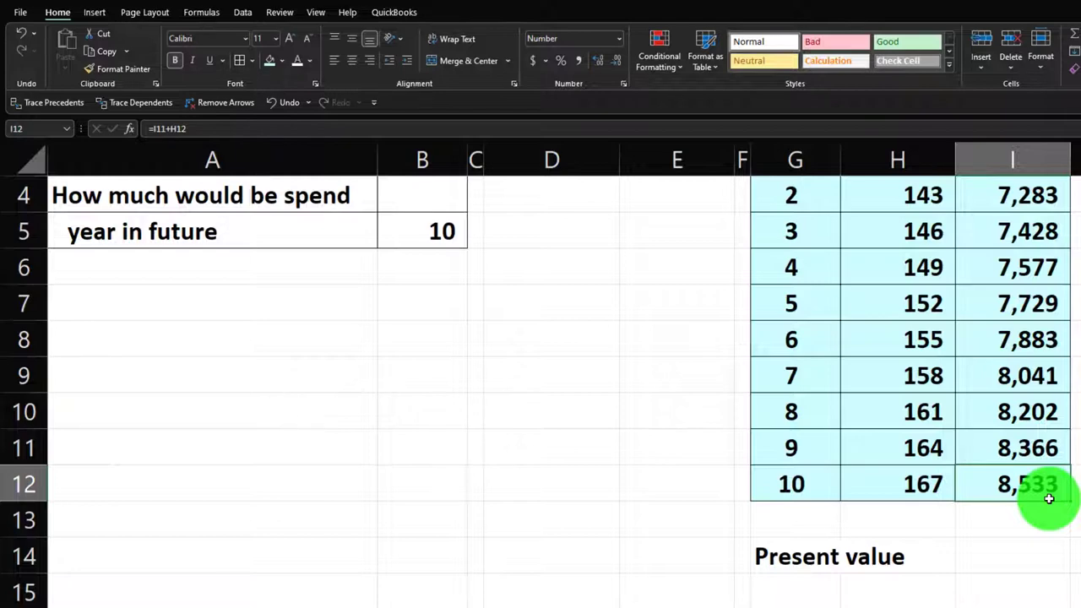
pyautogui.scroll(1, 1048, 498)
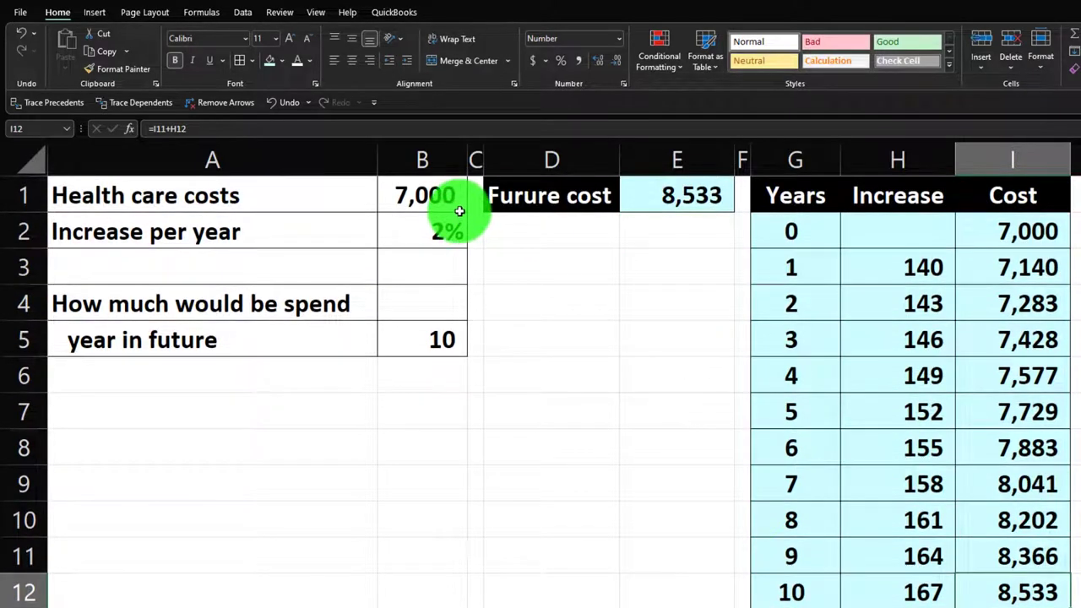
pyautogui.scroll(-2, 459, 211)
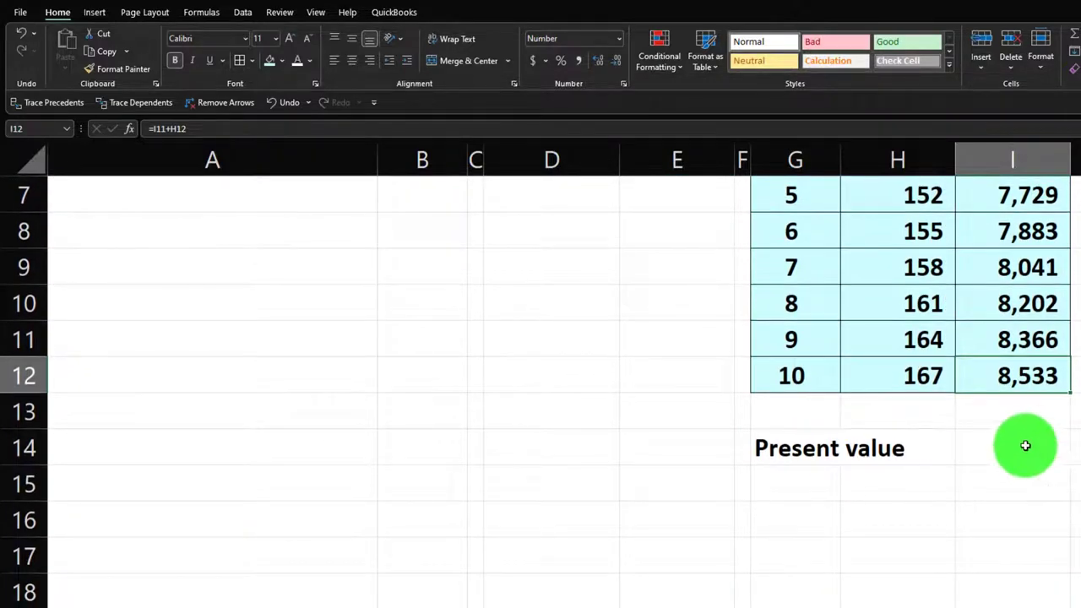
pyautogui.click(1025, 457)
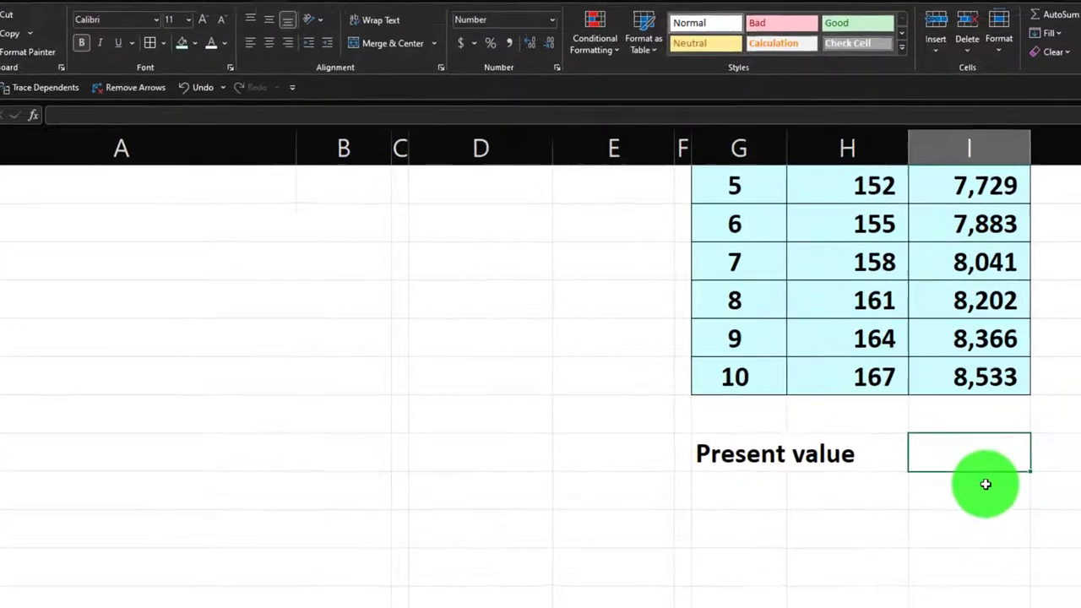
pyautogui.write('-')
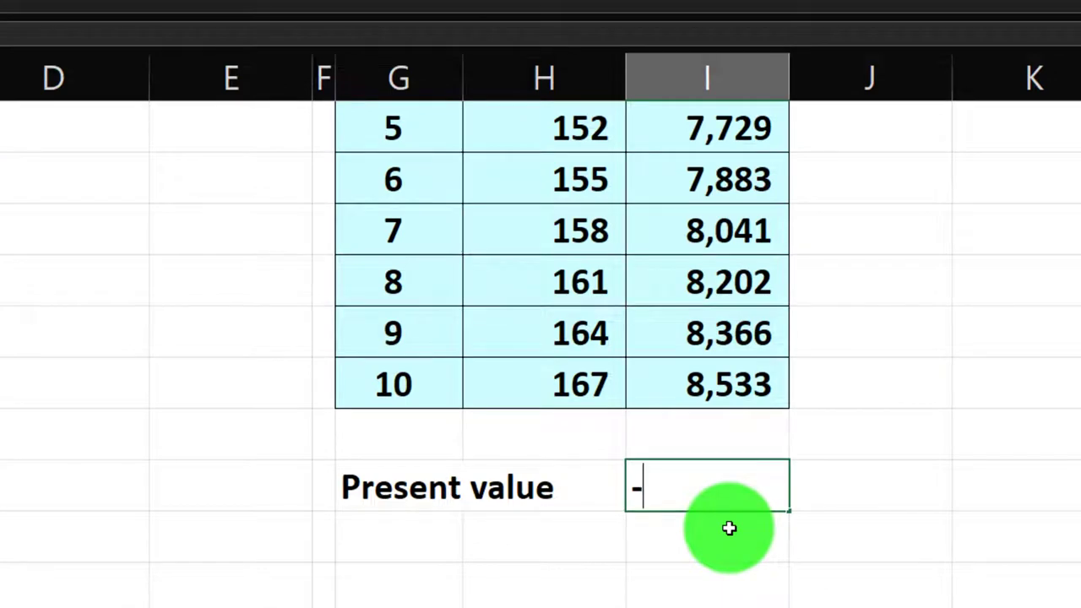
pyautogui.write('pv')
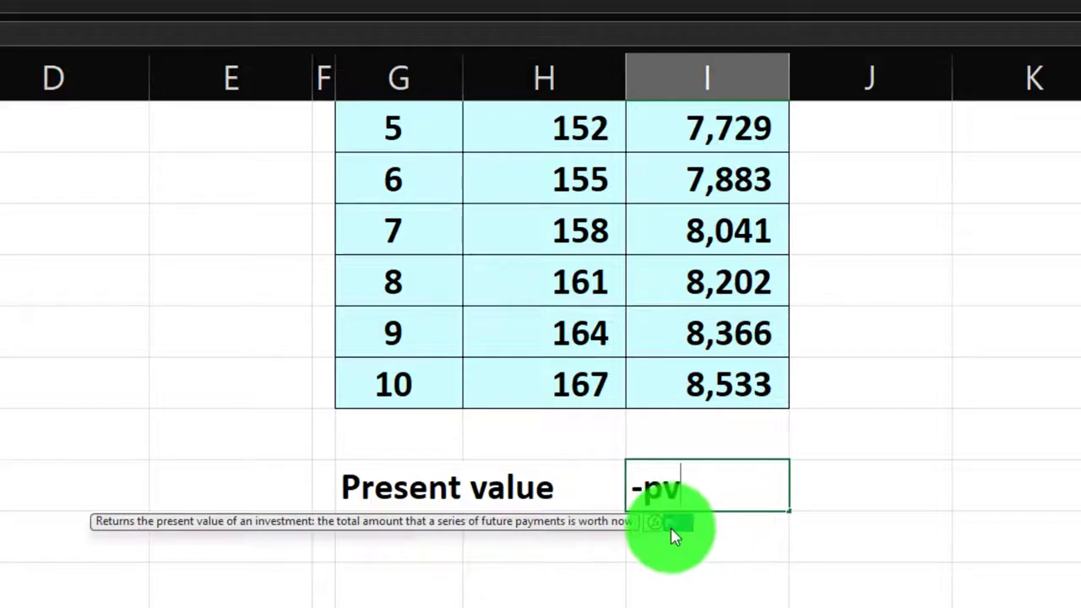
pyautogui.write('(')
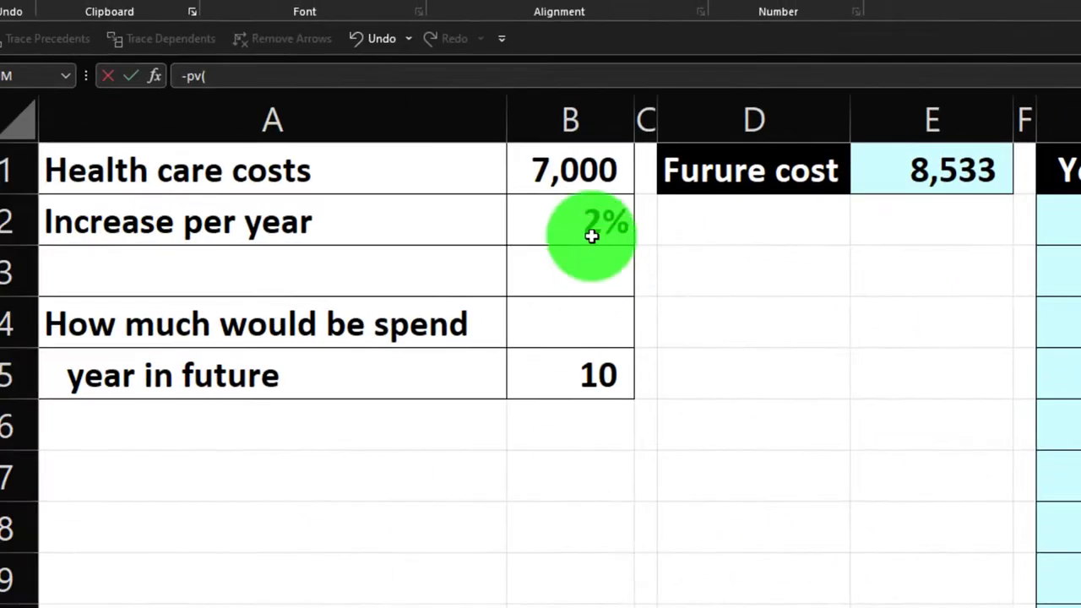
pyautogui.click(592, 228)
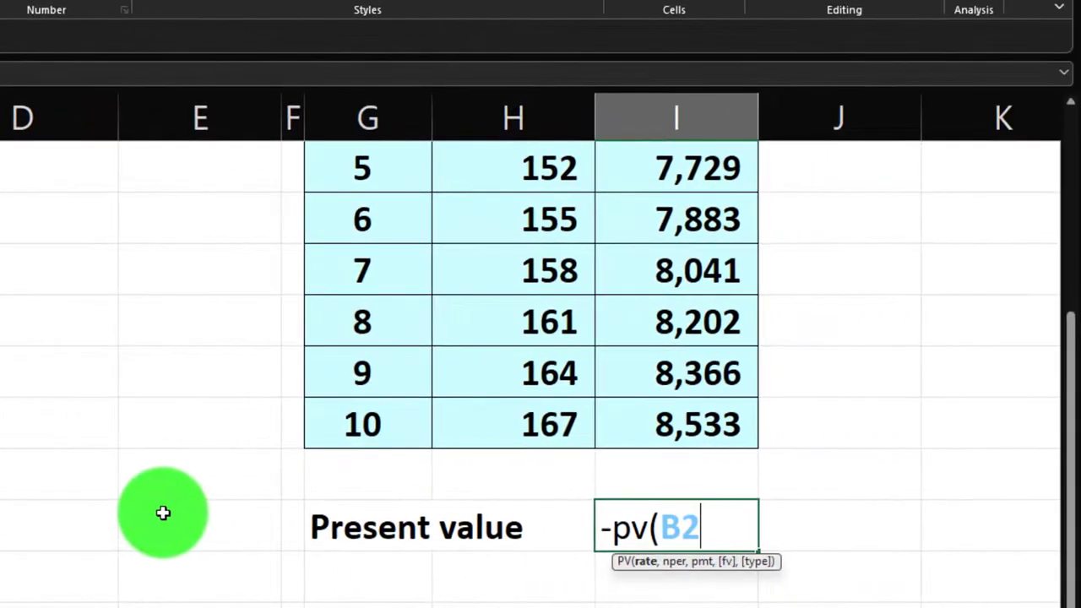
pyautogui.write(',')
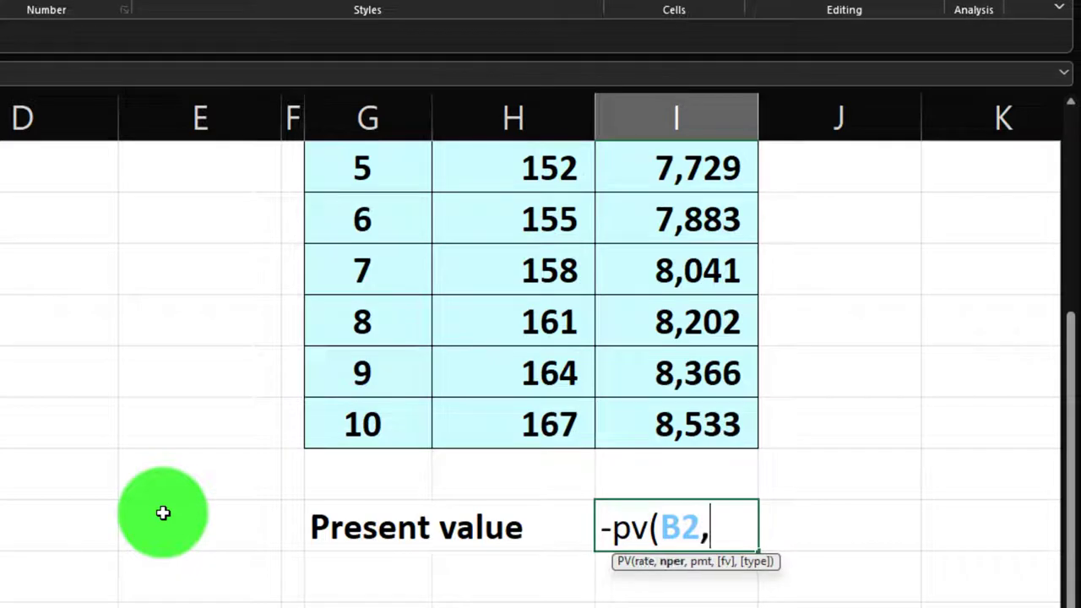
pyautogui.click(358, 425)
pyautogui.write(',')
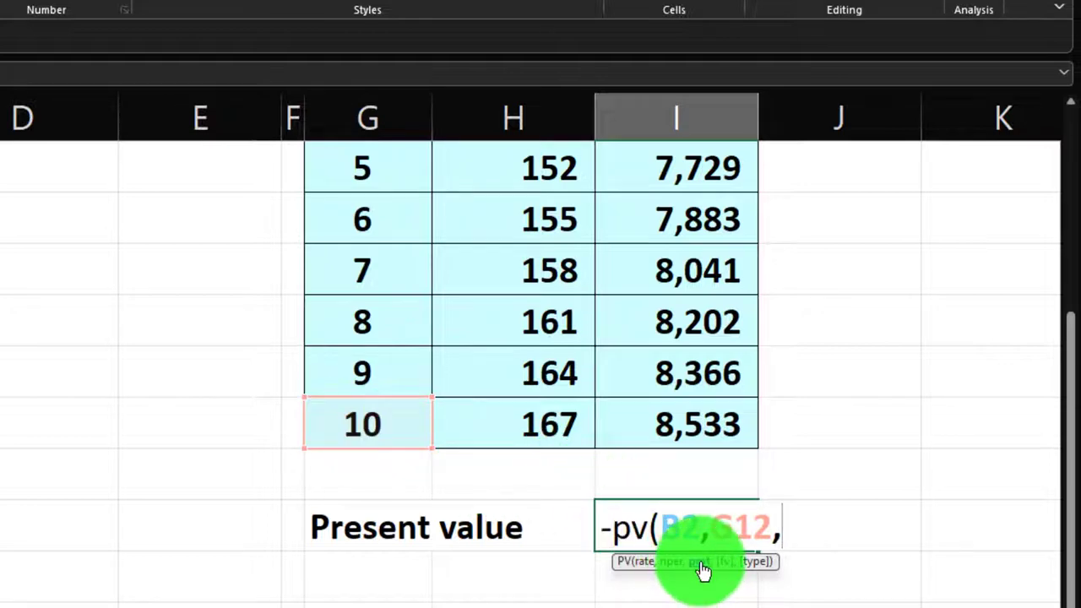
pyautogui.write(',')
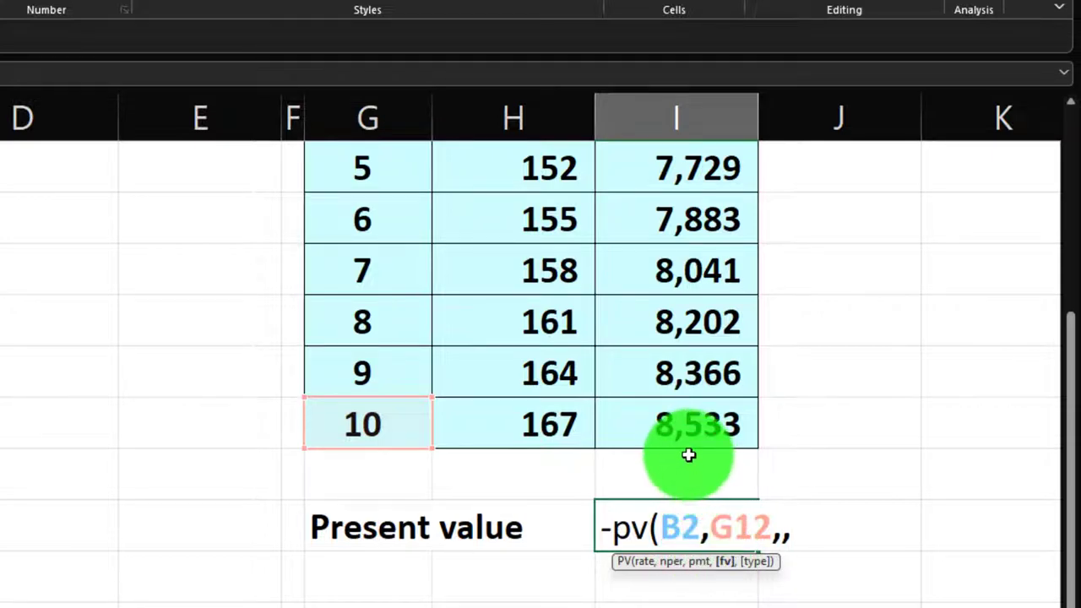
pyautogui.click(695, 426)
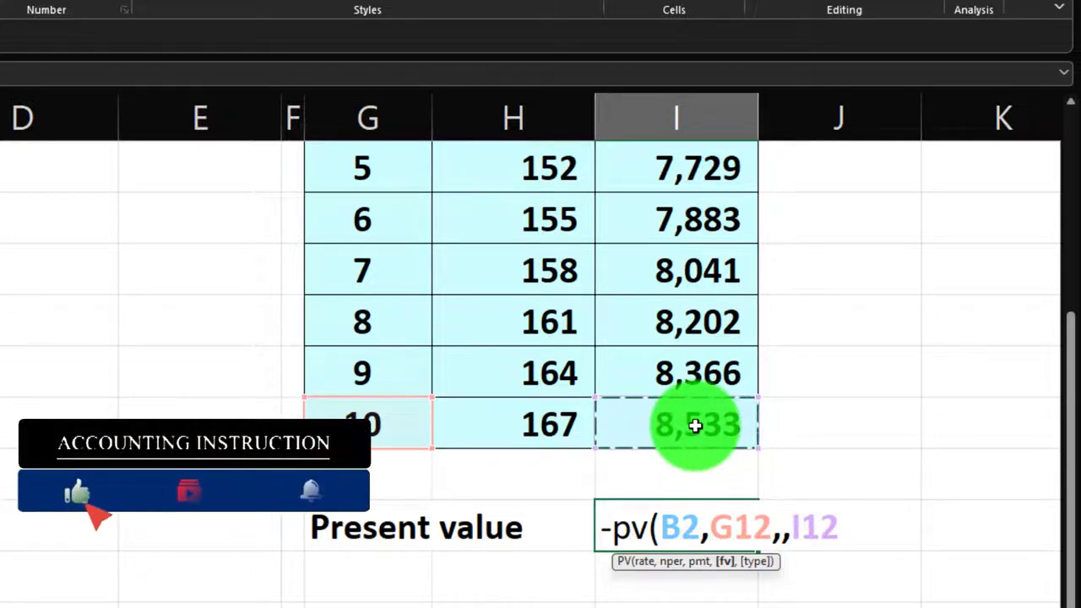
pyautogui.press('Return')
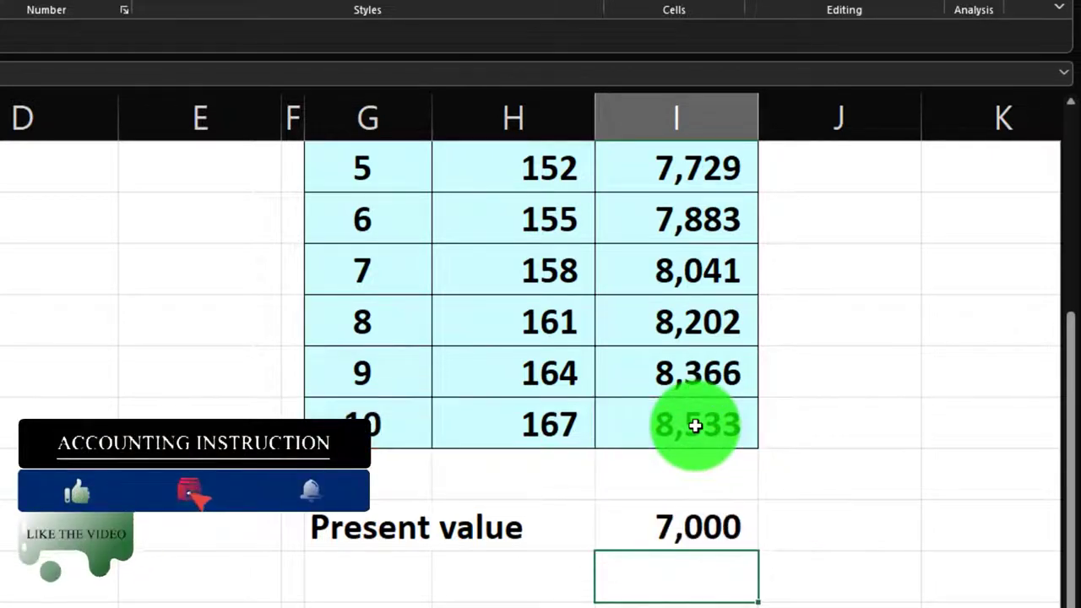
# - Shade the Present value row G14:I14 with the same light blue fill as the table
pyautogui.scroll(2, 664, 451)
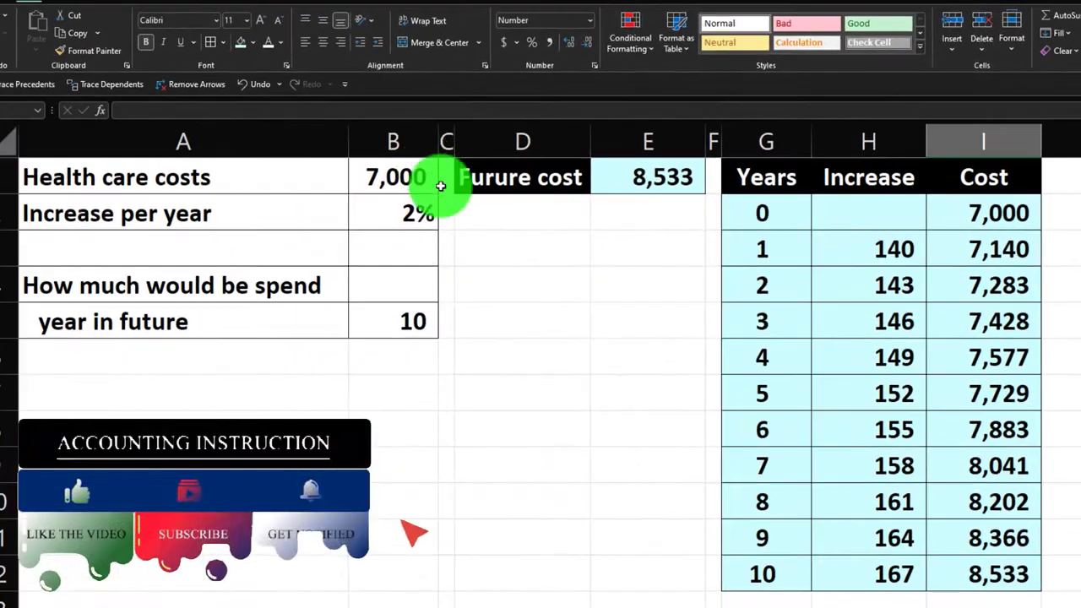
pyautogui.scroll(-2, 588, 417)
pyautogui.moveTo(756, 433); pyautogui.dragTo(938, 436)
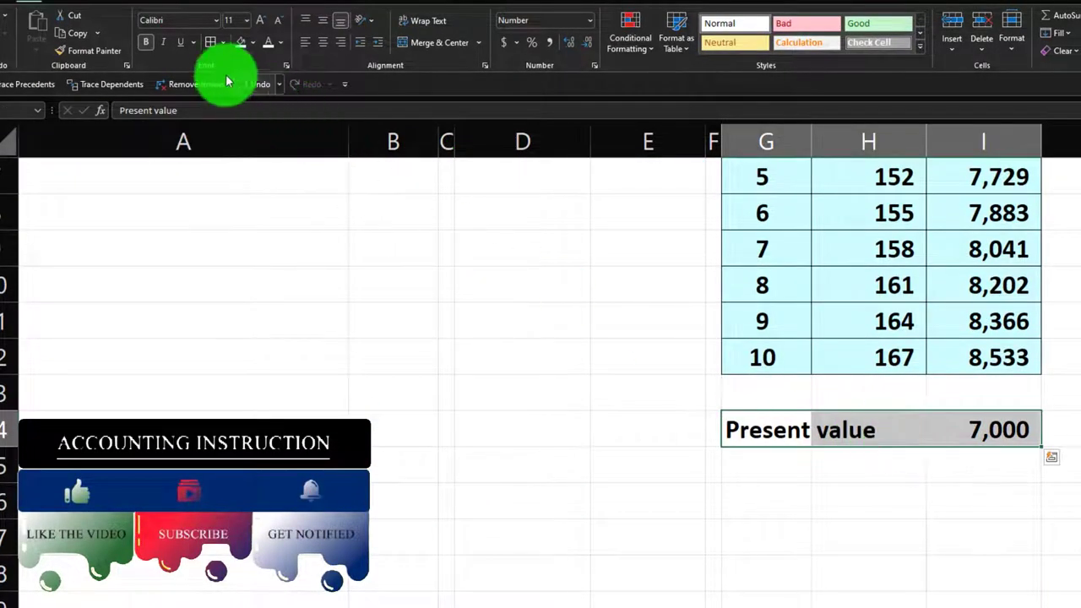
pyautogui.click(261, 59)
pyautogui.scroll(2, 823, 420)
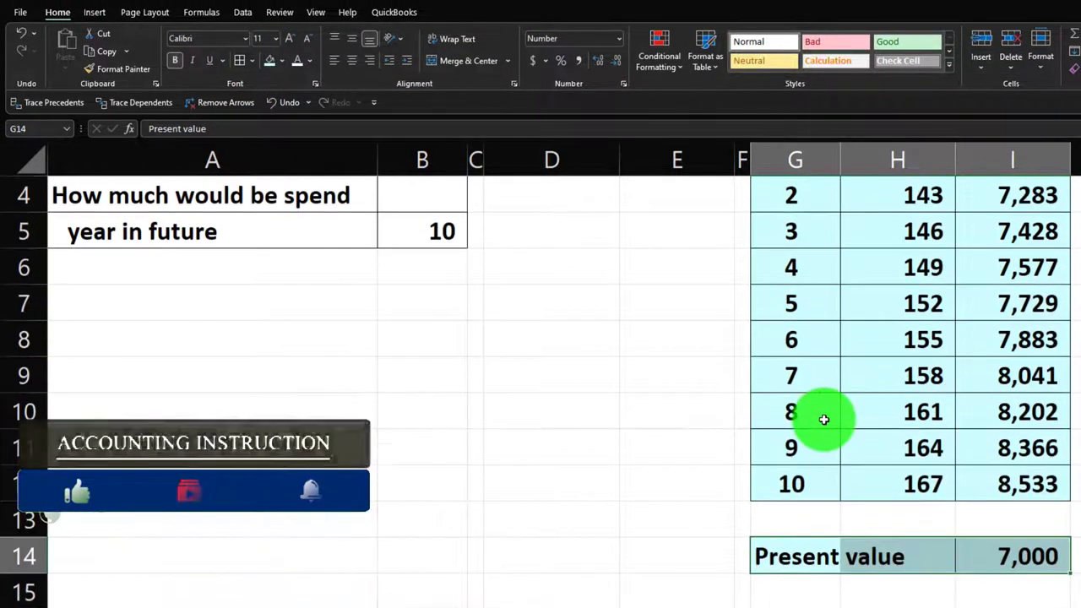
# - Copy the narrow spacer column F's formatting to column J, including its width
pyautogui.click(1060, 259)
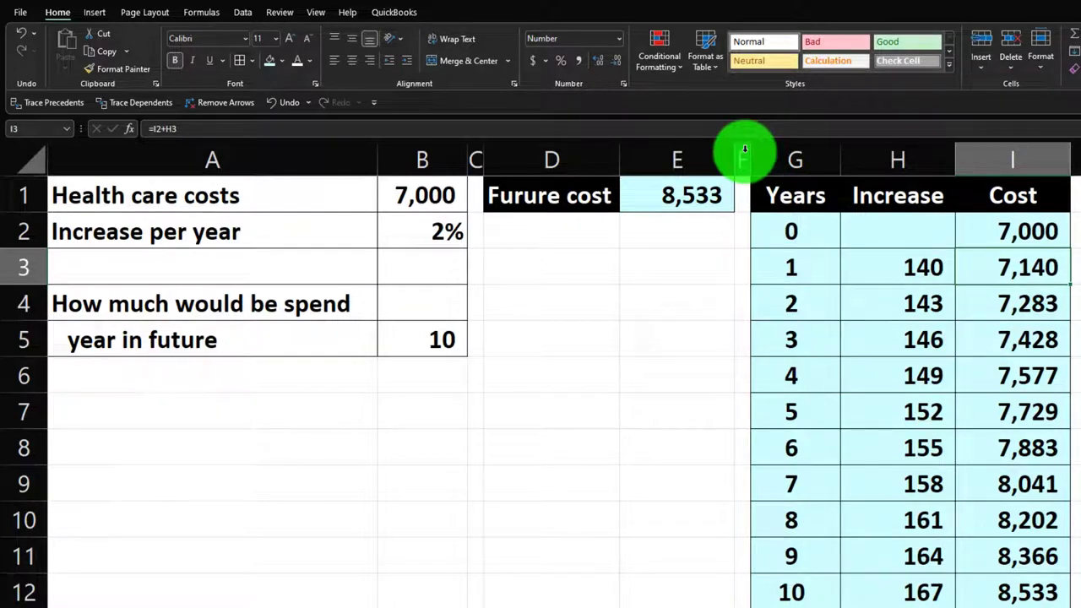
pyautogui.click(745, 151)
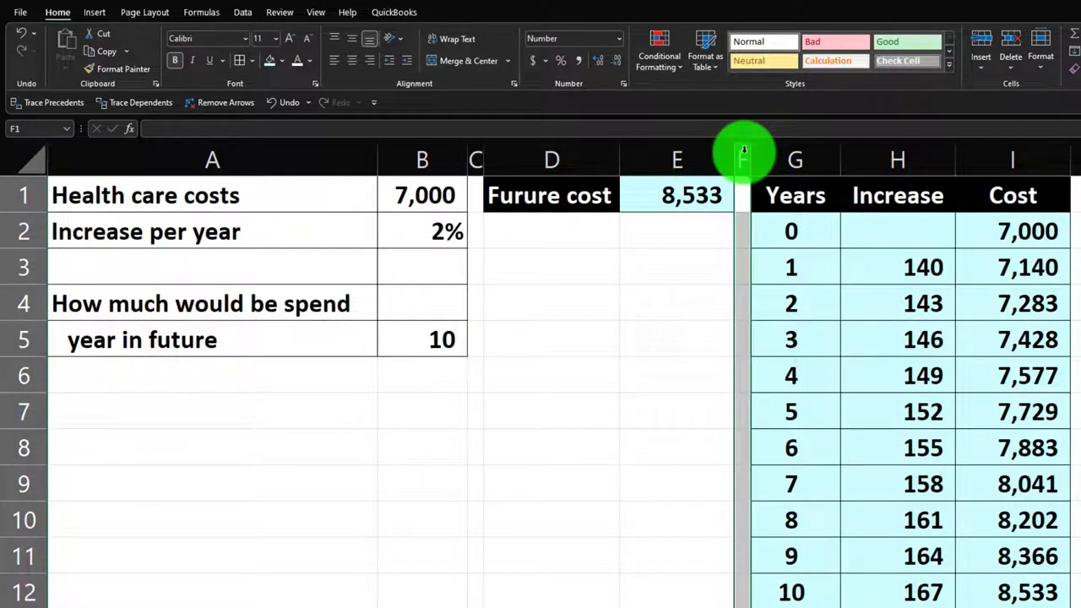
pyautogui.click(127, 69)
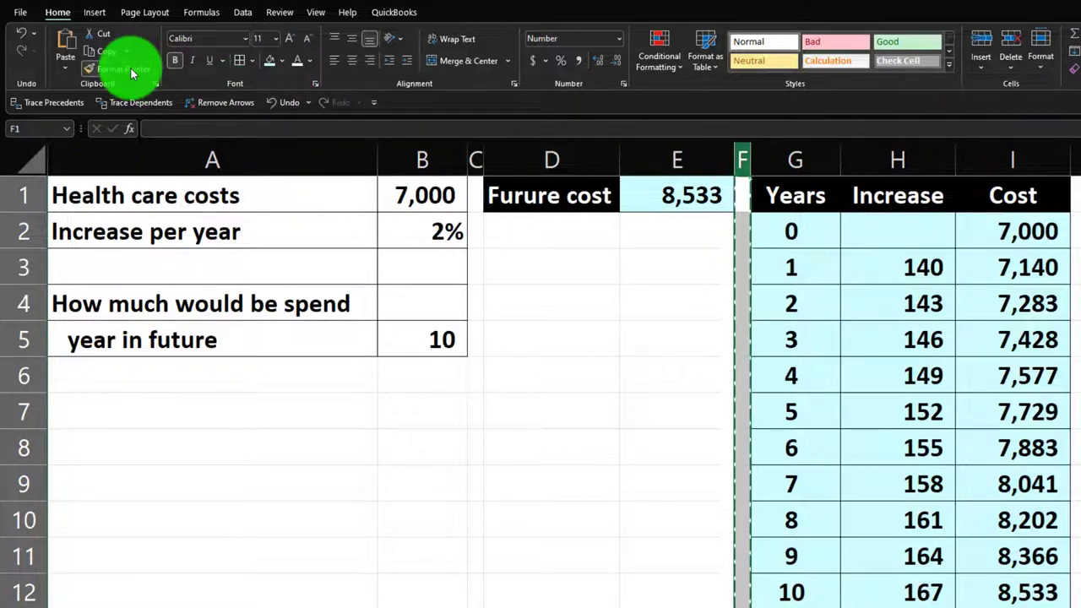
pyautogui.click(1052, 161)
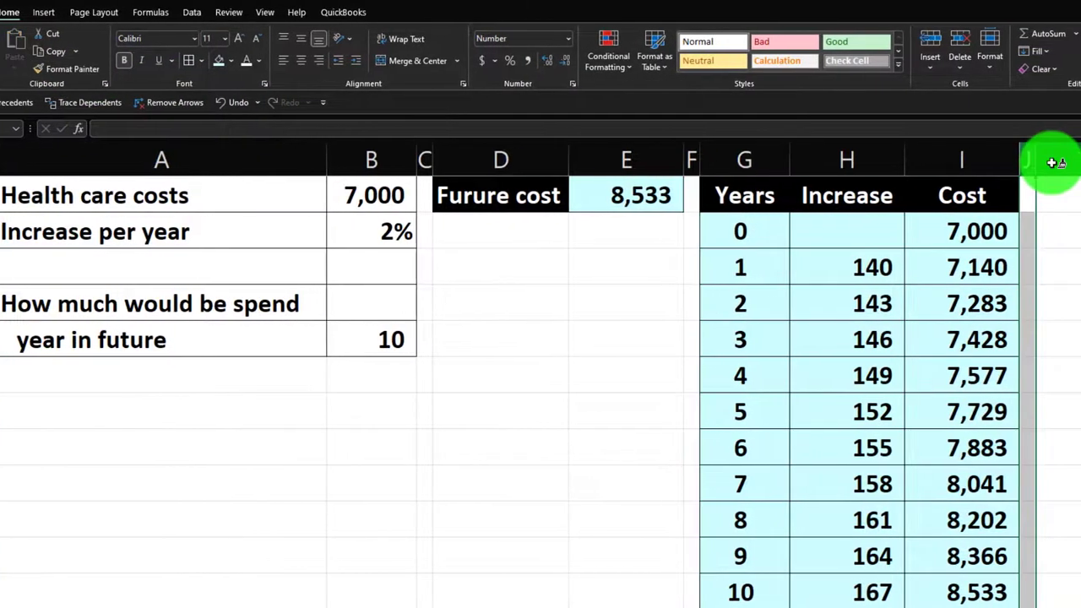
# - Enter the headers Year, Base year and FV in K1:M1 for a second yearly table
pyautogui.press('Right')
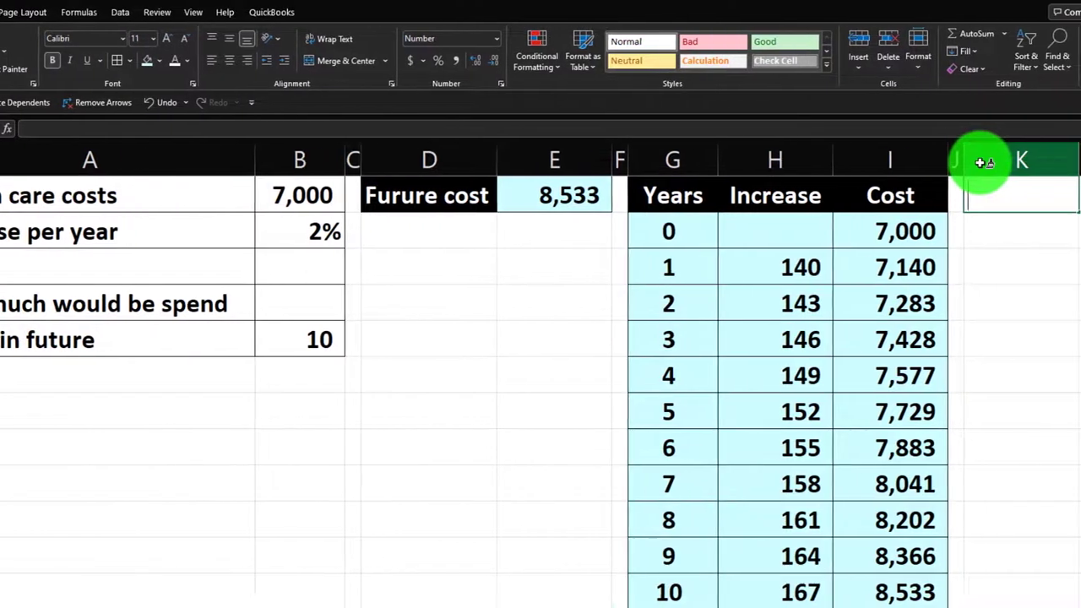
pyautogui.write('Year')
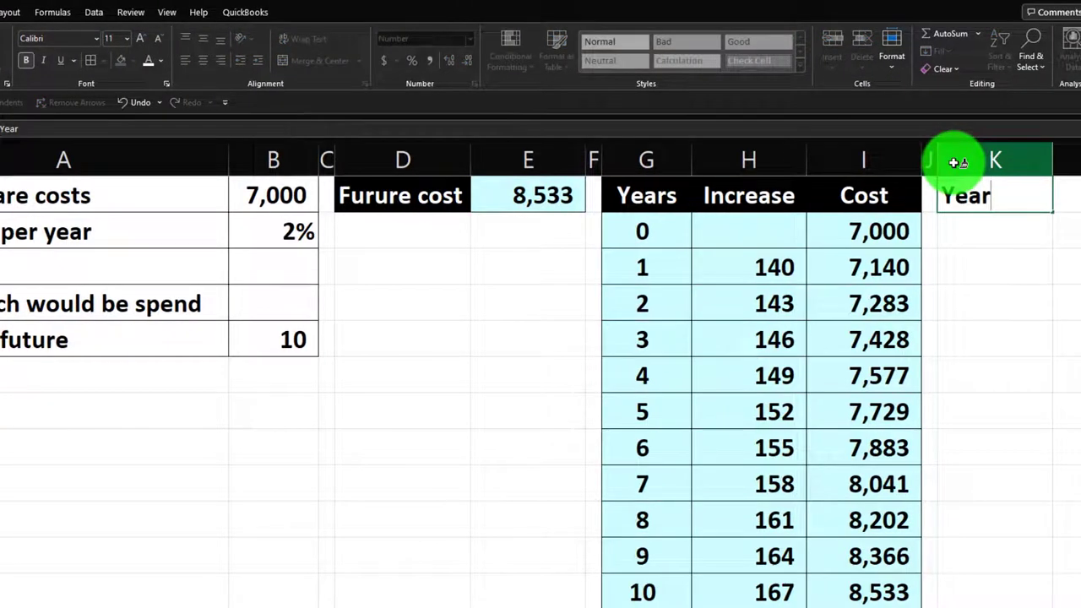
pyautogui.press('Right')
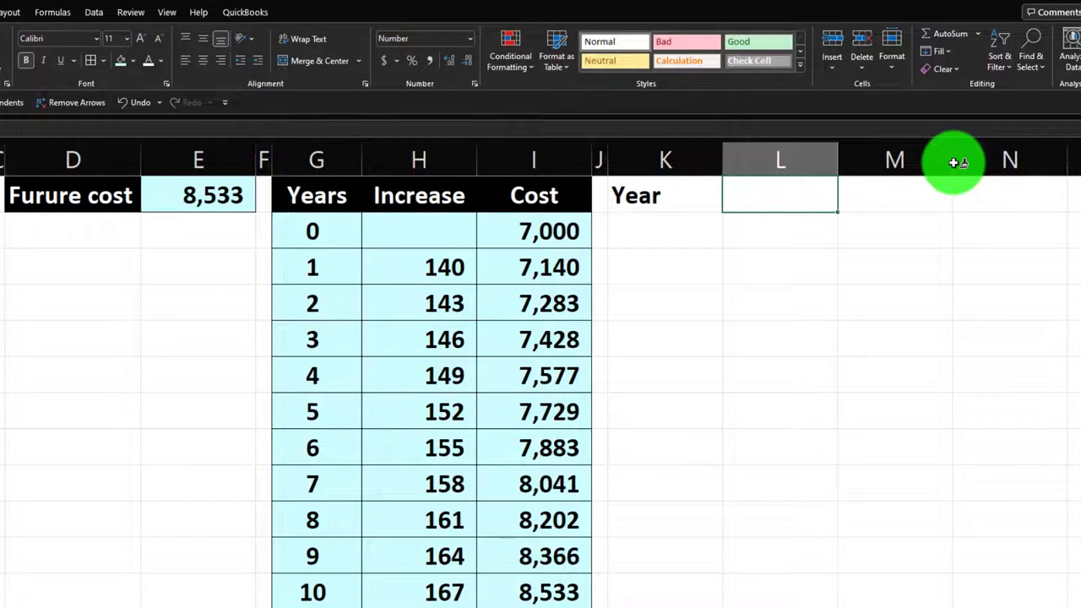
pyautogui.write('Base year')
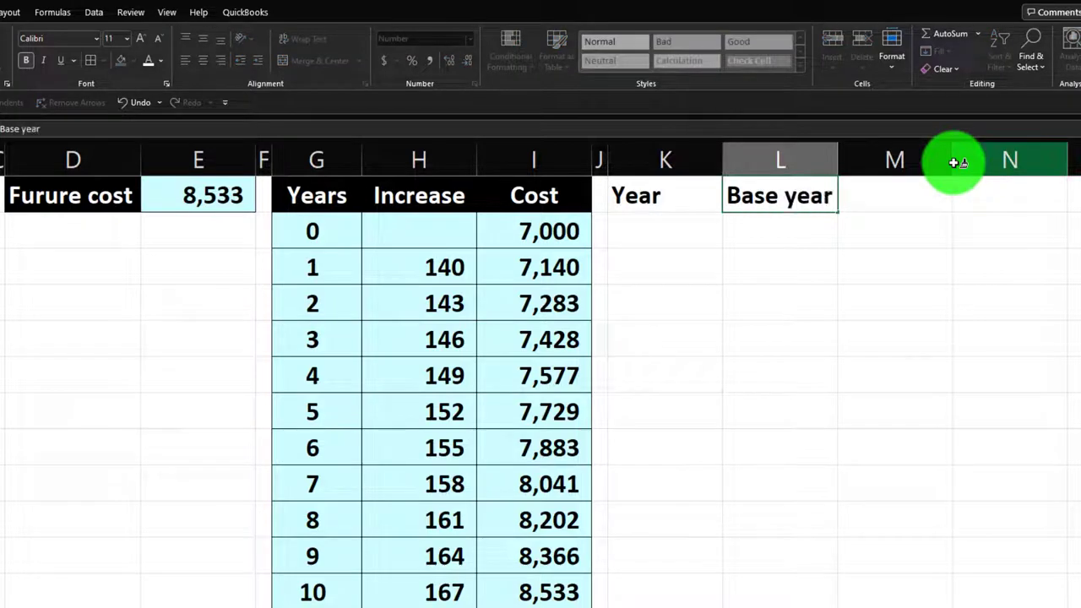
pyautogui.press('Right')
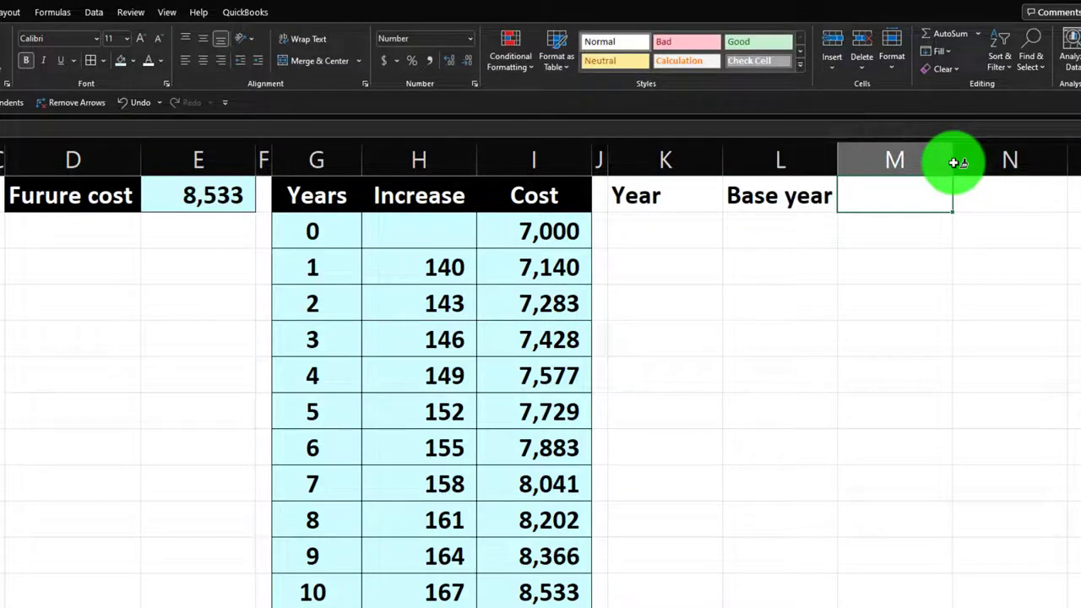
pyautogui.write('FV')
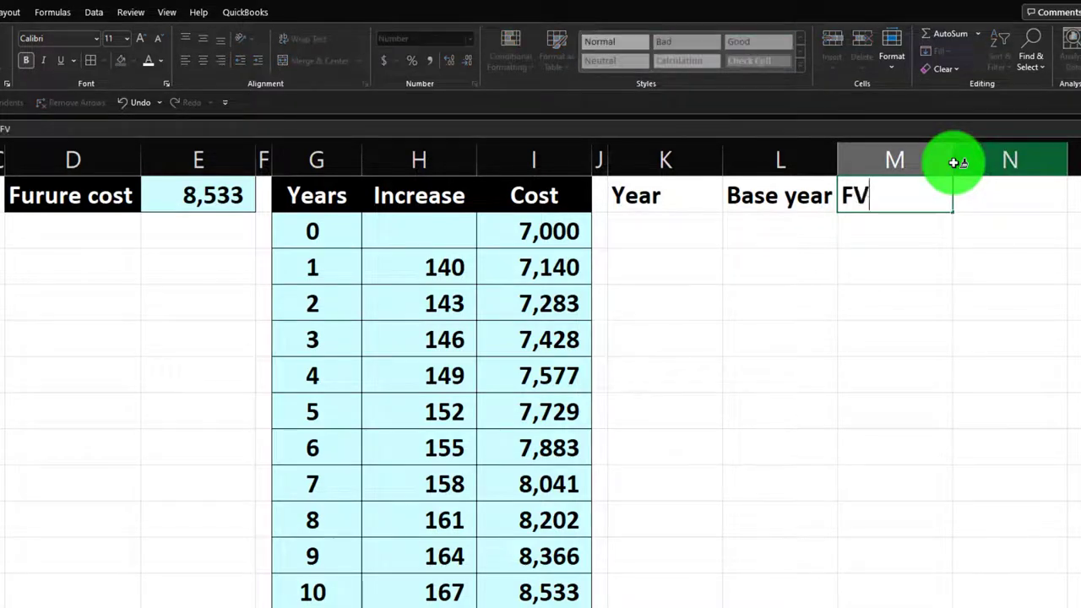
pyautogui.press('Return')
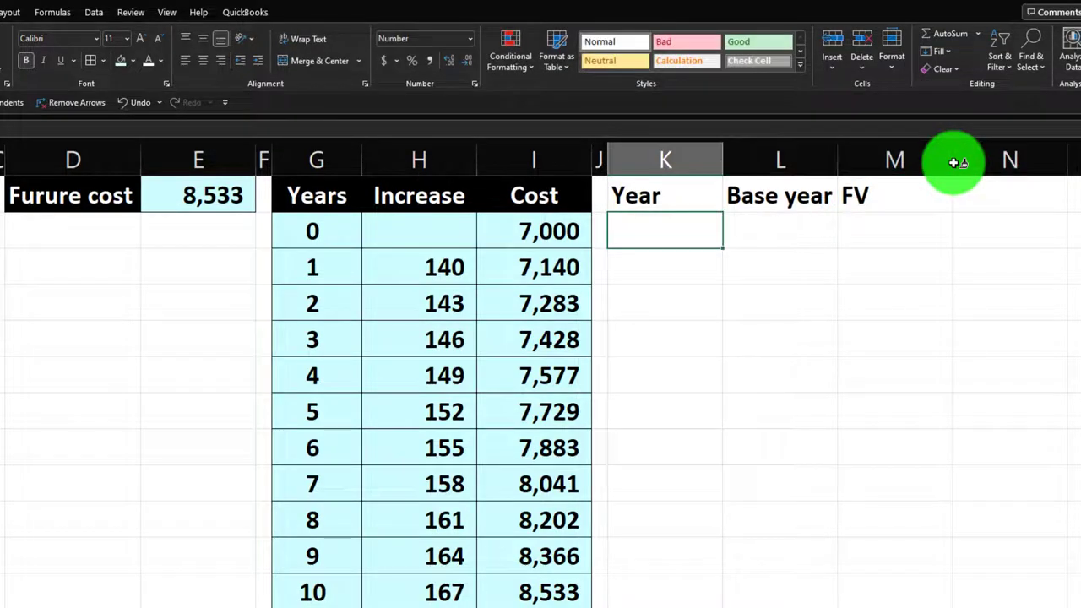
# - Format the headers K1:M1 with a black fill and centred white text
pyautogui.moveTo(681, 194); pyautogui.dragTo(858, 194)
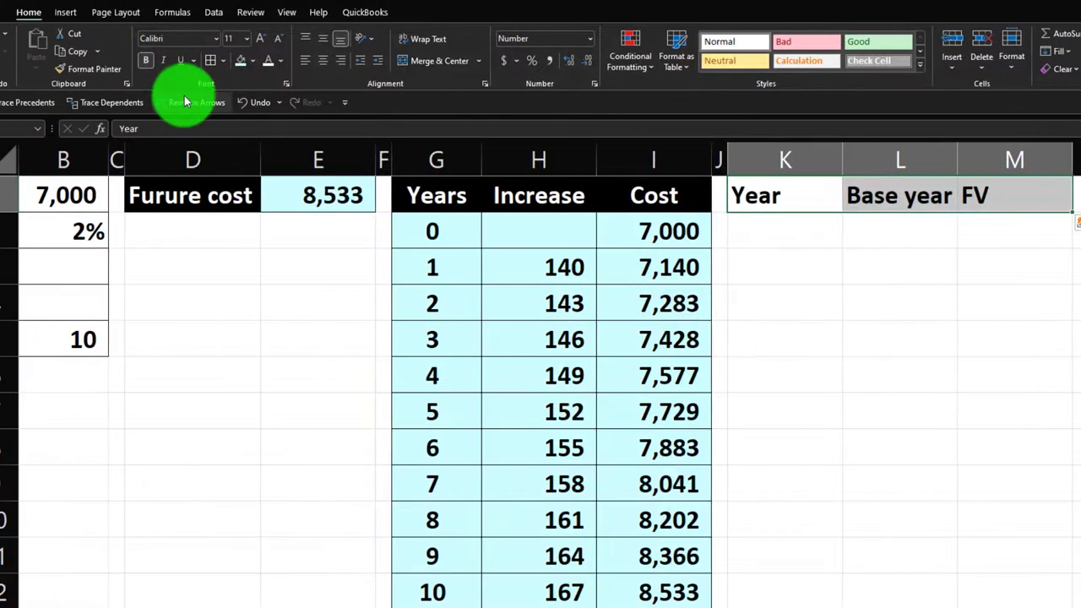
pyautogui.click(252, 61)
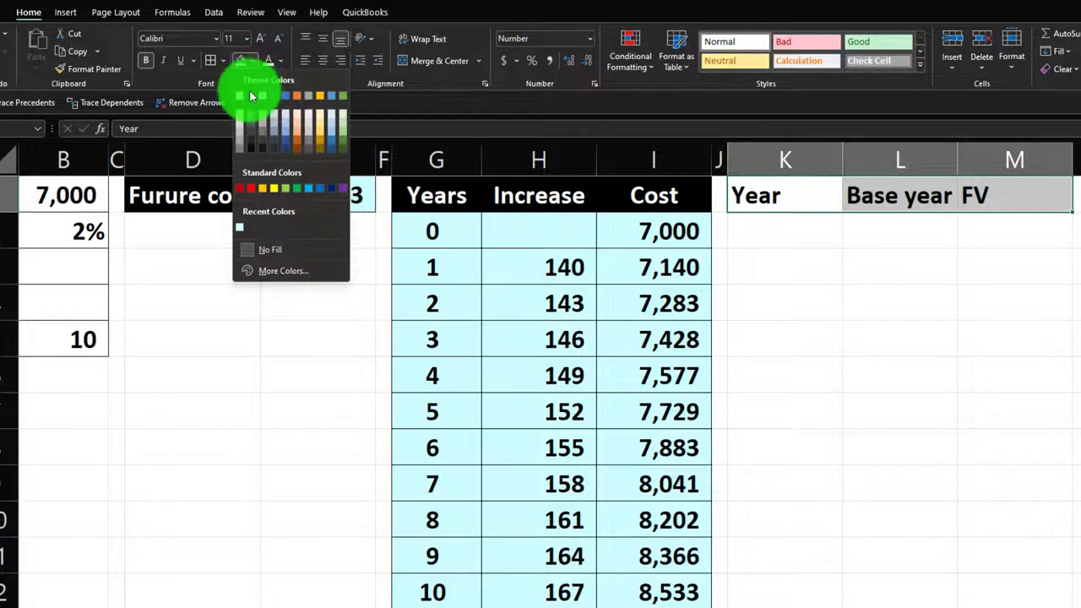
pyautogui.click(251, 96)
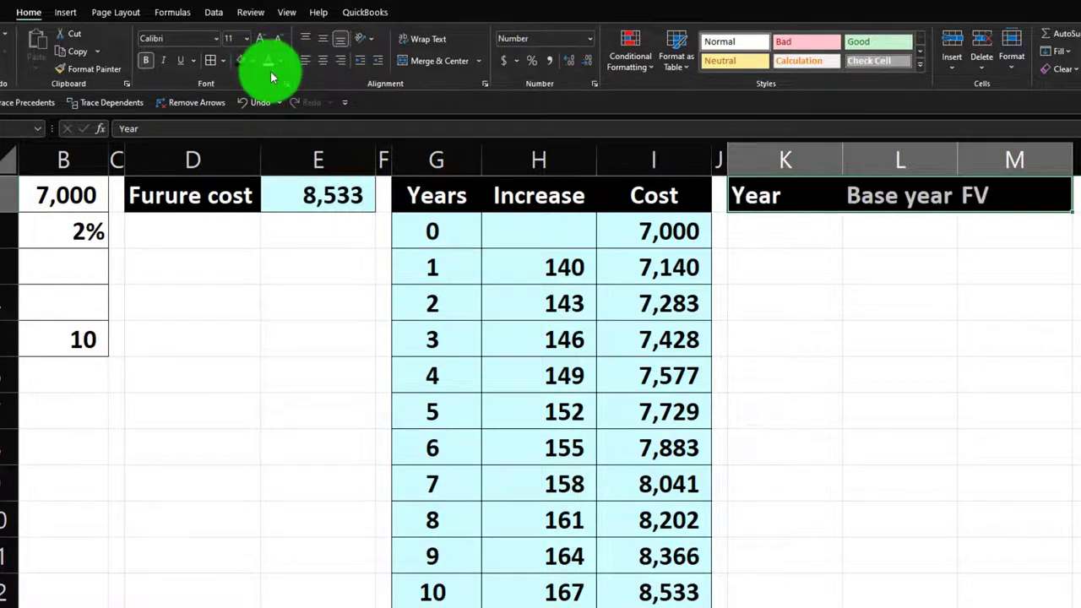
pyautogui.click(323, 61)
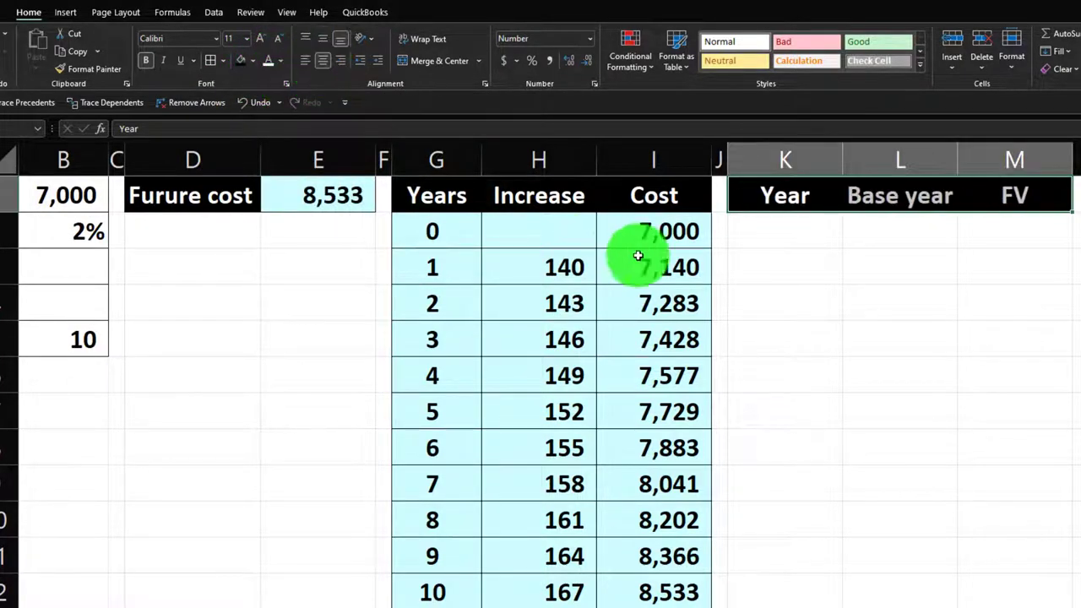
# - Enter the years 0, 1 and 2 in K2:K4 under the Year header
pyautogui.click(767, 233)
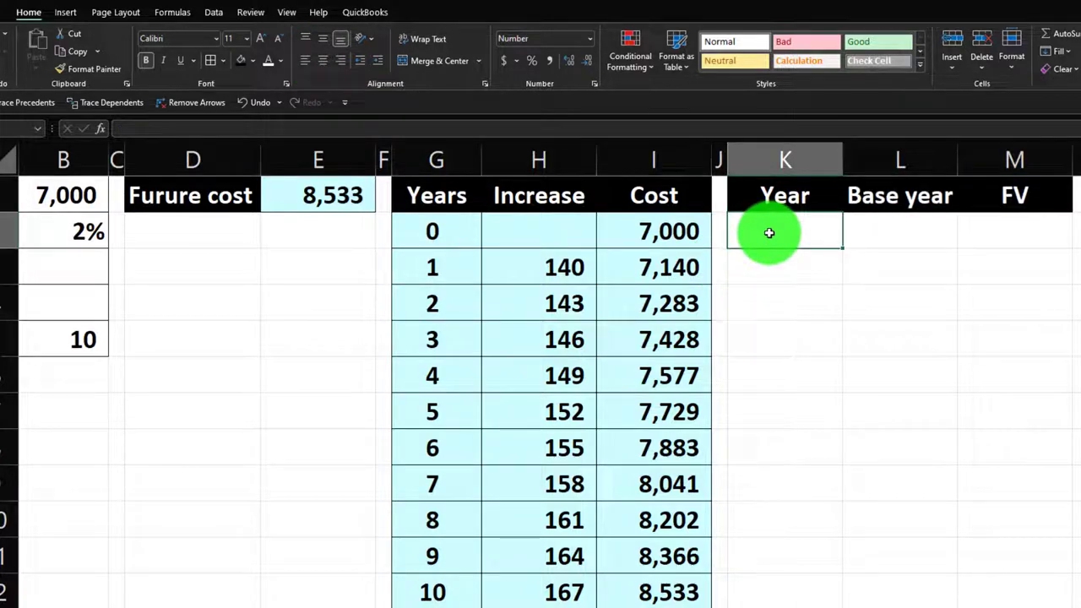
pyautogui.write('0')
pyautogui.press('Return')
pyautogui.write('1')
pyautogui.press('Return')
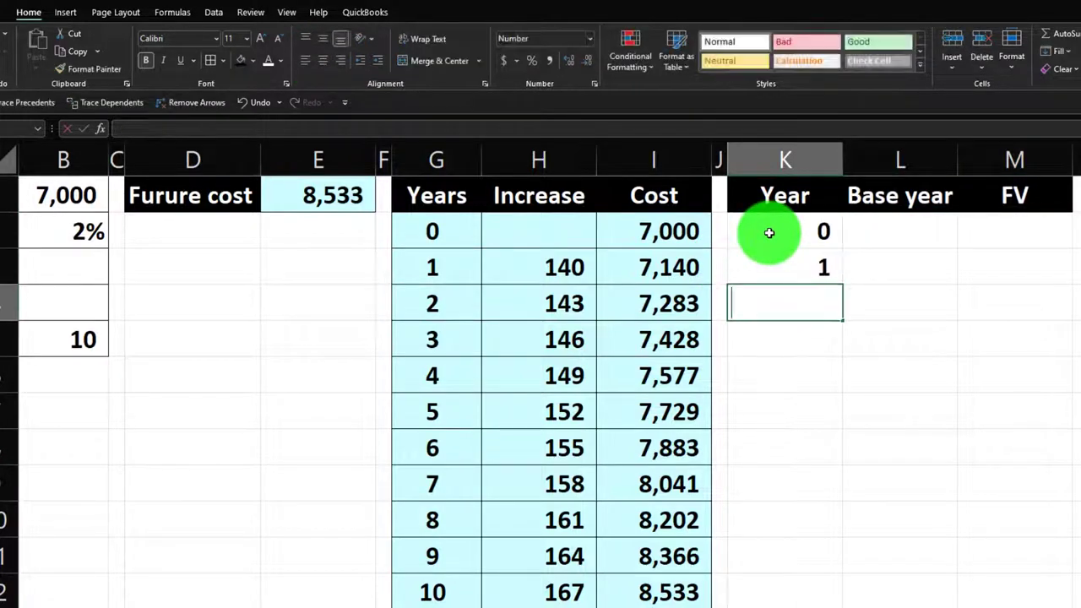
pyautogui.write('2')
pyautogui.press('Return')
# - Extend the year series down to 10 in K12, and centre the years in a slightly narrower column K
pyautogui.moveTo(770, 232); pyautogui.dragTo(793, 291)
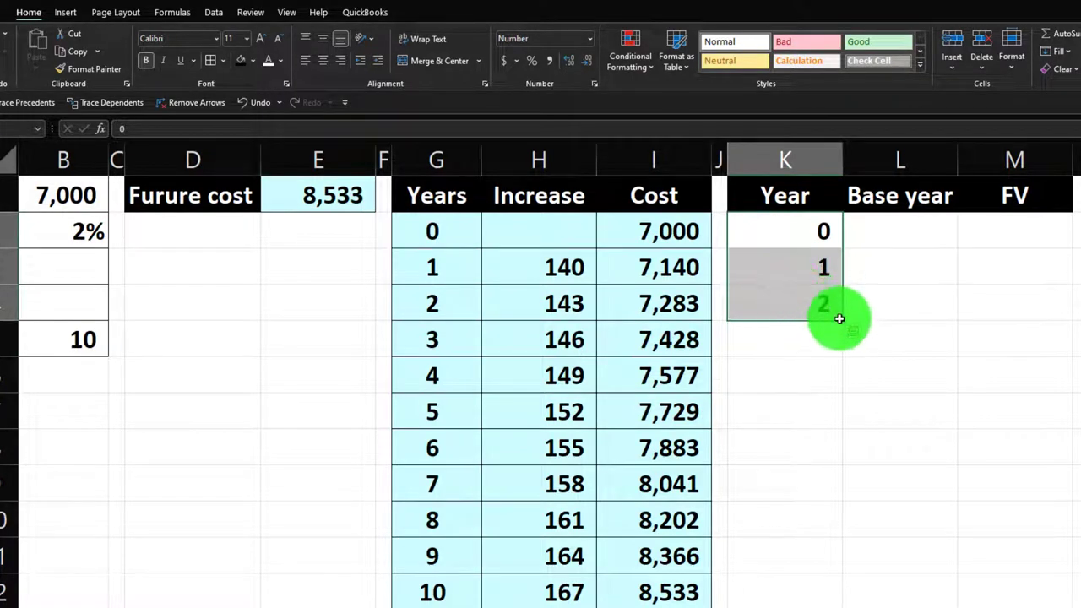
pyautogui.moveTo(842, 322); pyautogui.dragTo(835, 592)
pyautogui.moveTo(841, 161); pyautogui.dragTo(822, 162)
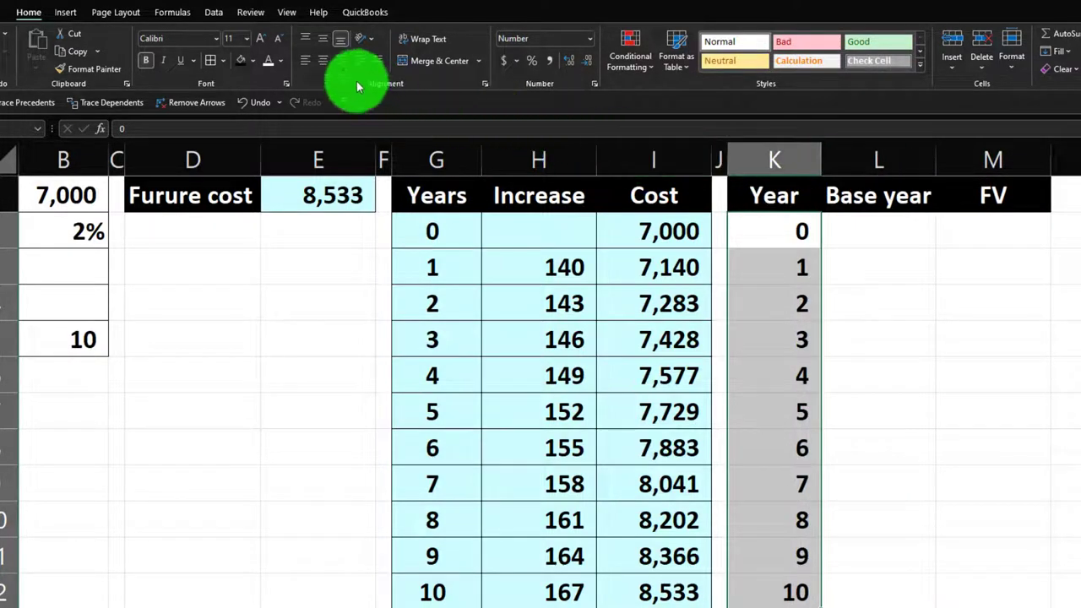
pyautogui.click(323, 61)
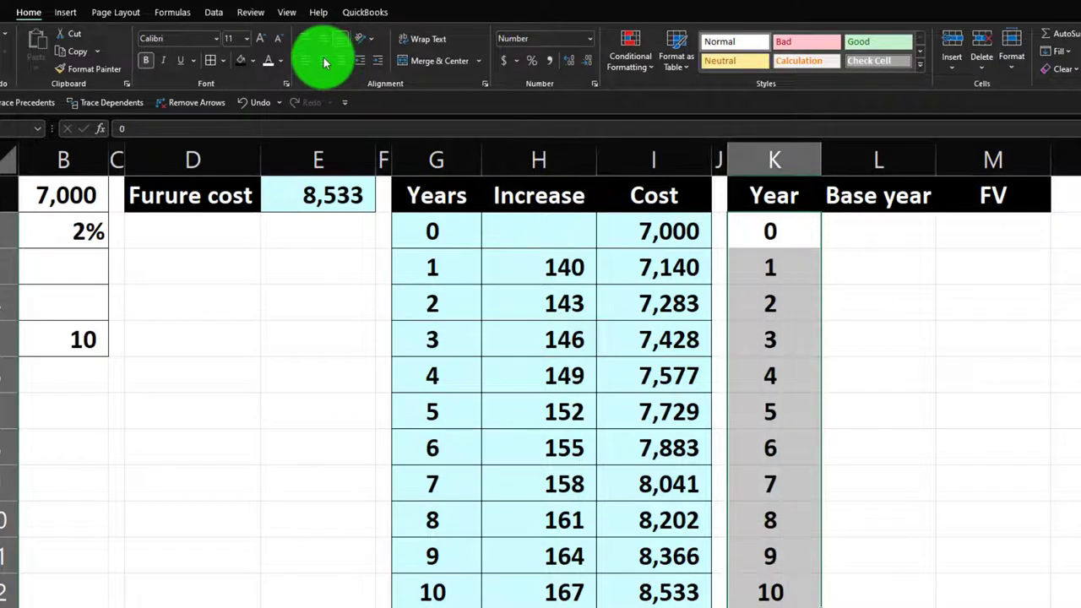
# - Link the year 0 FV cell M2 to the health care costs in B1
pyautogui.click(862, 229)
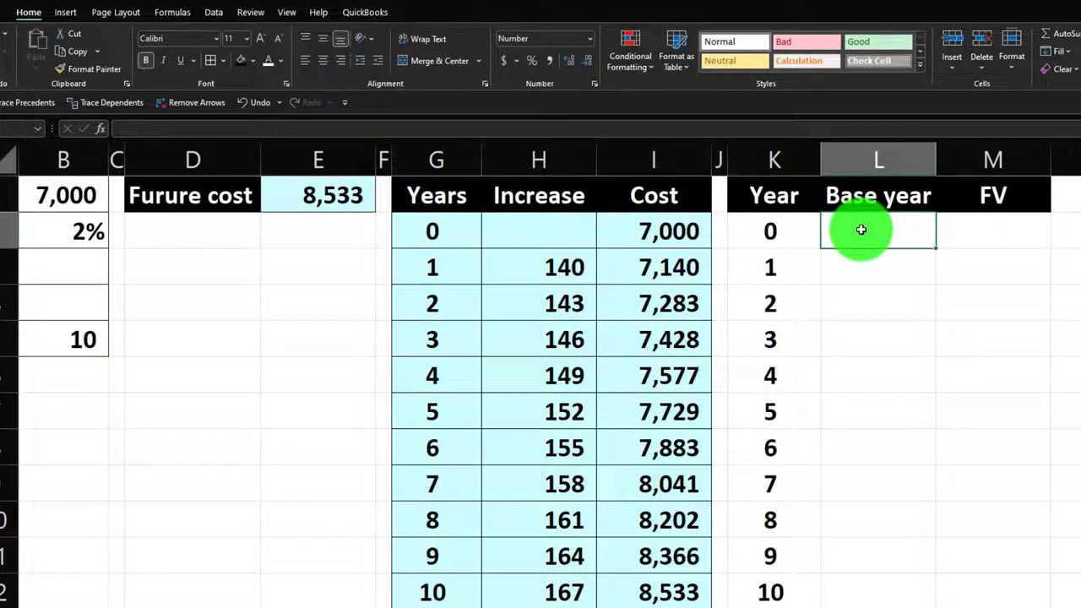
pyautogui.press('Tab')
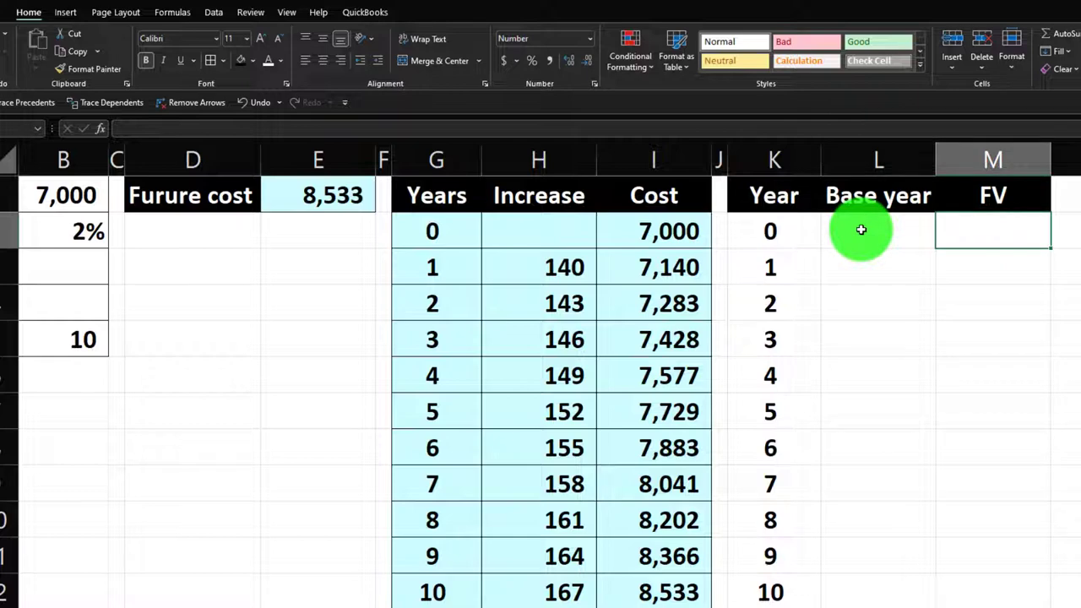
pyautogui.write('=')
pyautogui.press('Left')
pyautogui.press('Left')
pyautogui.press('Left')
pyautogui.press('Left')
pyautogui.press('Left')
pyautogui.press('Left')
pyautogui.press('Left')
pyautogui.press('Left')
pyautogui.press('Left')
pyautogui.press('Left')
pyautogui.press('Left')
pyautogui.press('Up')
pyautogui.press('Return')
# - Enter =$B$1 as the base year cost in L2 and fill it down to L12
pyautogui.click(862, 229)
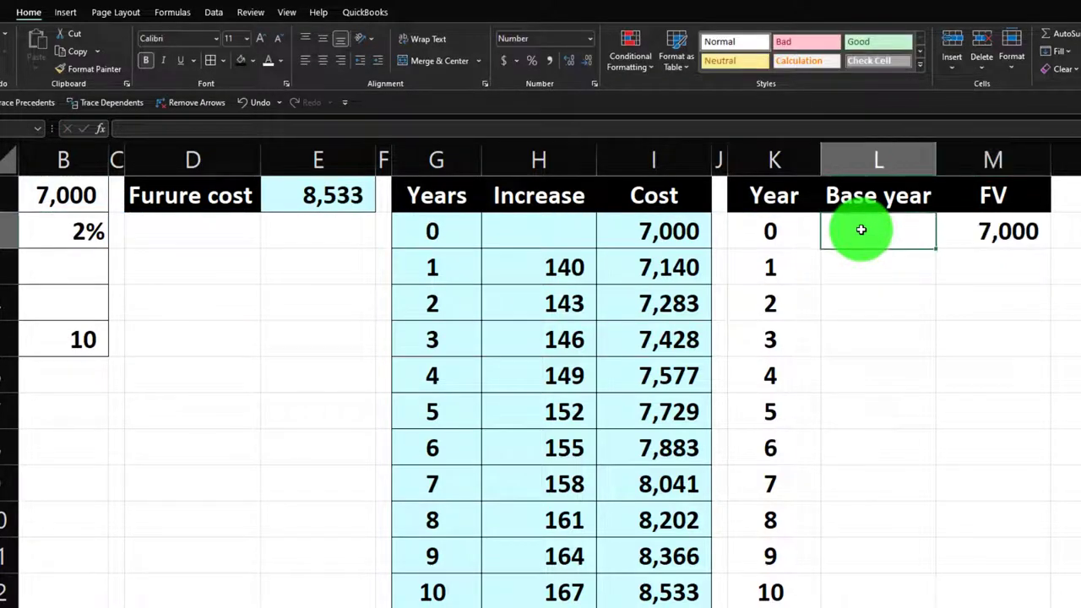
pyautogui.write('=')
pyautogui.press('Left')
pyautogui.press('Left')
pyautogui.press('Left')
pyautogui.press('Left')
pyautogui.press('Left')
pyautogui.press('Left')
pyautogui.press('Left')
pyautogui.press('Left')
pyautogui.press('Left')
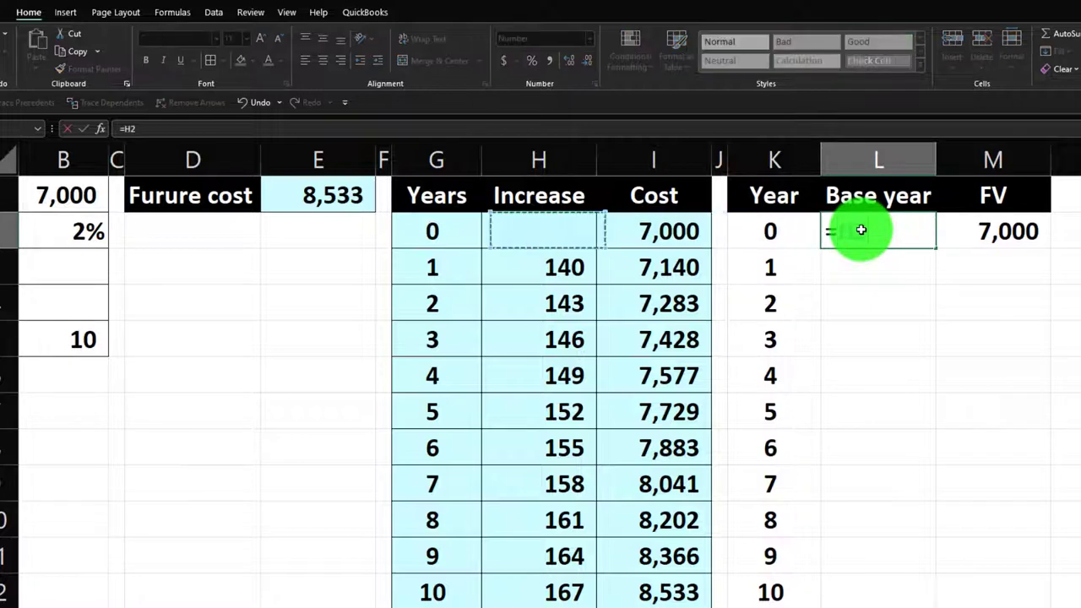
pyautogui.press('Left')
pyautogui.press('Up')
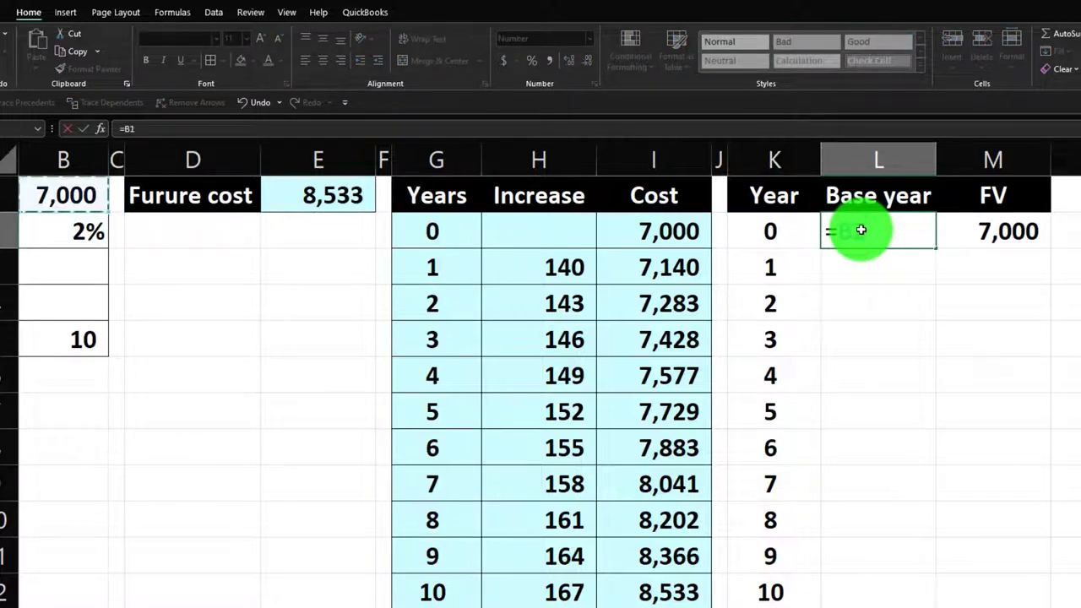
pyautogui.press('F4')
pyautogui.press('Return')
pyautogui.press('Up')
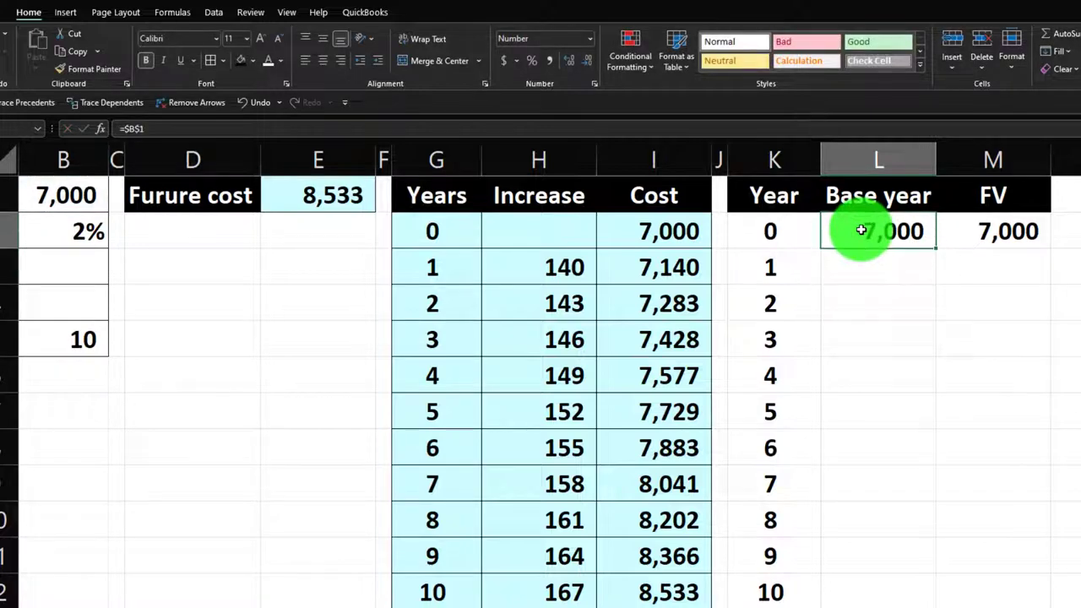
pyautogui.moveTo(936, 251); pyautogui.dragTo(901, 585)
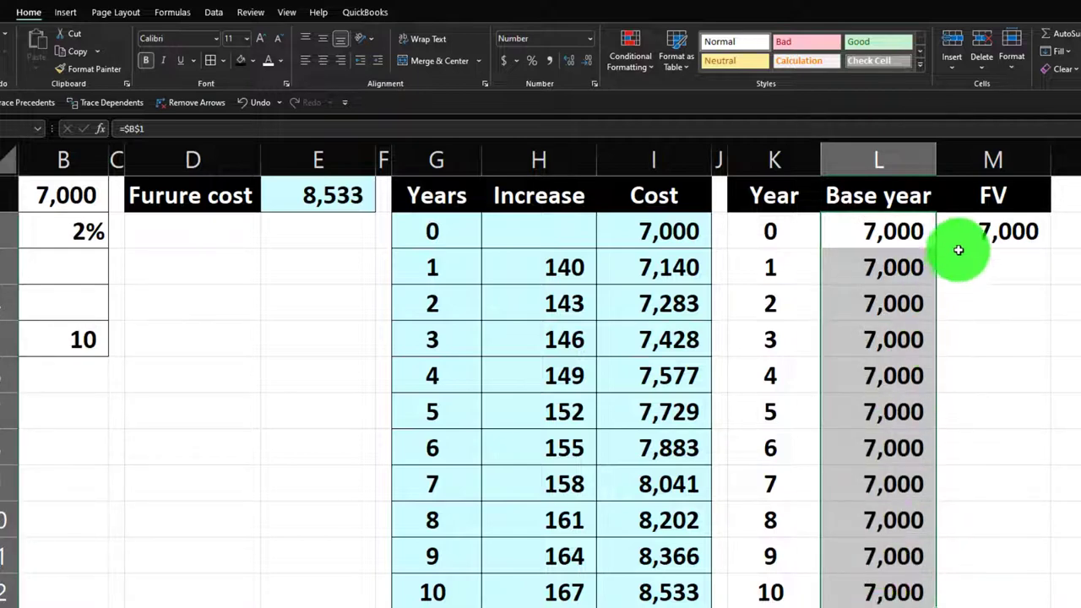
# - Enter =-FV($B$2,K3,,L3) in M3 for the year 1 future value and compare it with the year 1 cost in I3
pyautogui.click(980, 268)
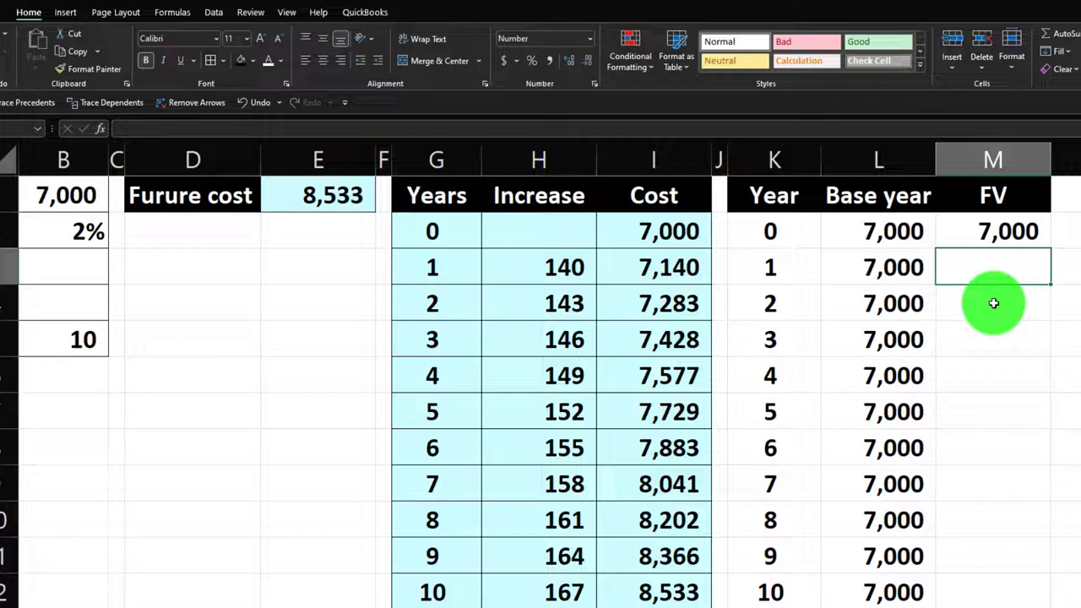
pyautogui.write('=')
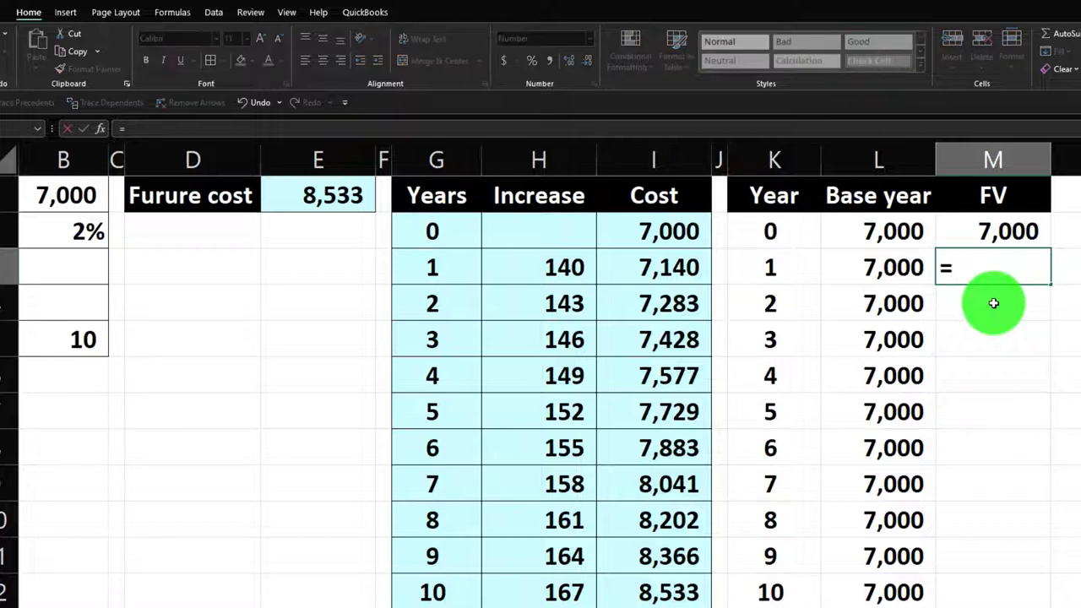
pyautogui.write('fv')
pyautogui.press('BackSpace')
pyautogui.press('BackSpace')
pyautogui.press('BackSpace')
pyautogui.write('-f')
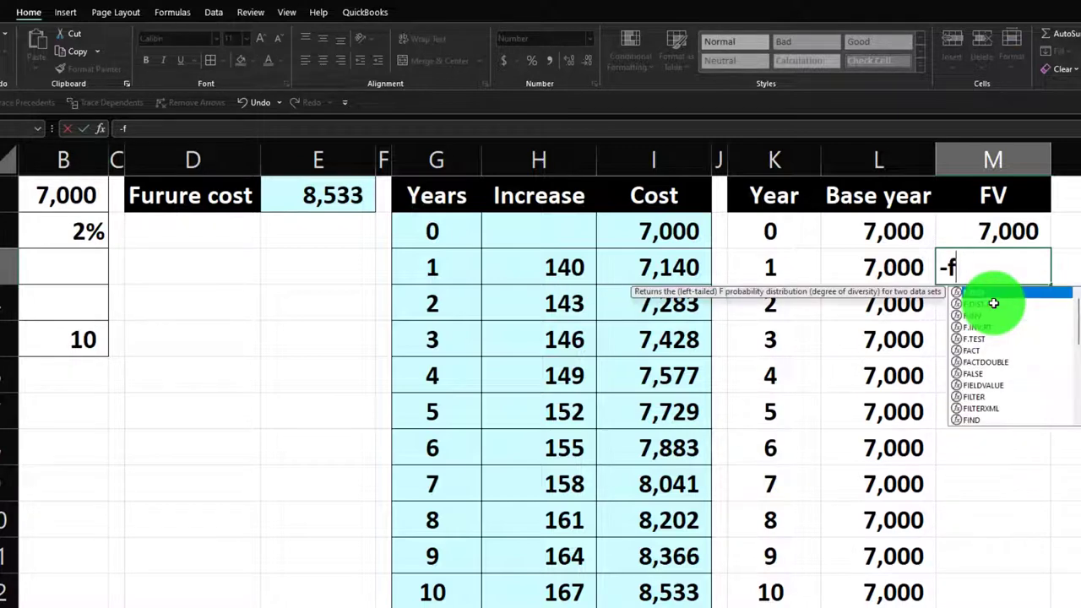
pyautogui.write('v(')
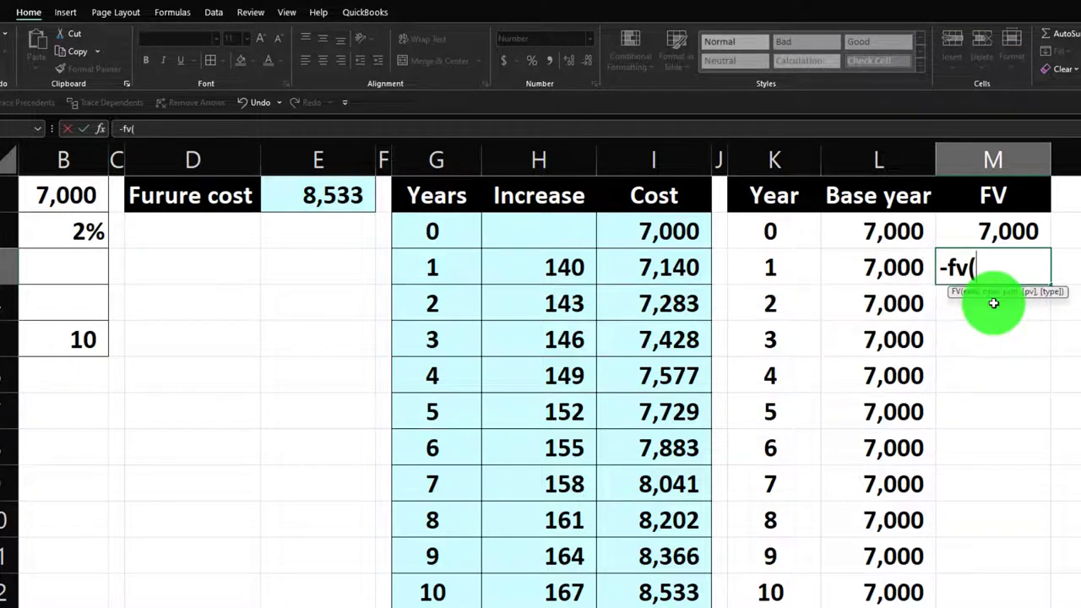
pyautogui.press('Left')
pyautogui.press('Left')
pyautogui.press('Left')
pyautogui.press('Left')
pyautogui.press('Left')
pyautogui.press('Left')
pyautogui.press('Left')
pyautogui.press('Left')
pyautogui.press('Left')
pyautogui.press('Left')
pyautogui.press('Left')
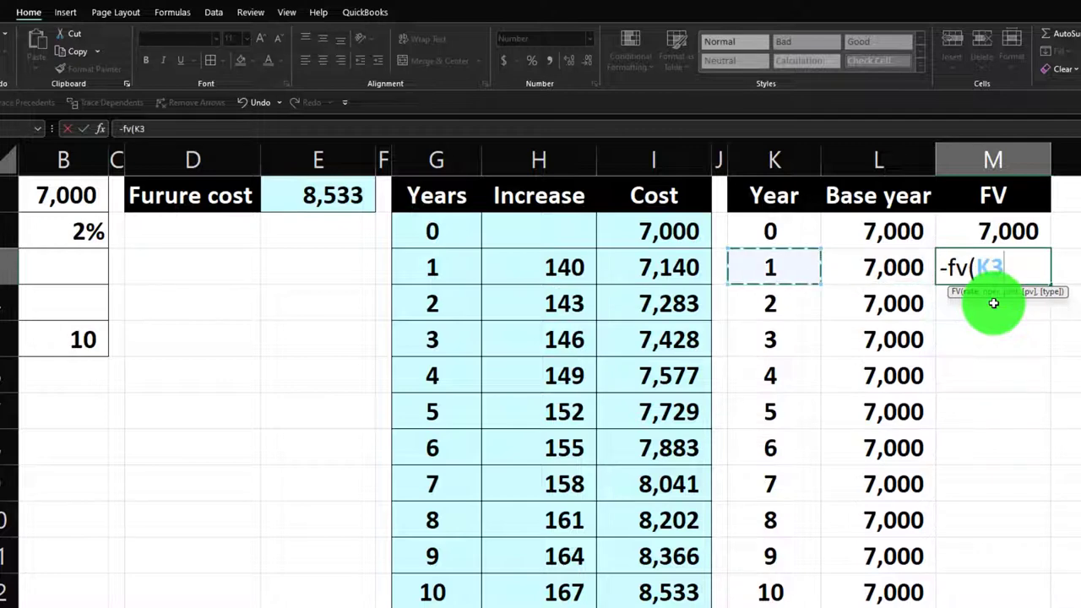
pyautogui.press('Up')
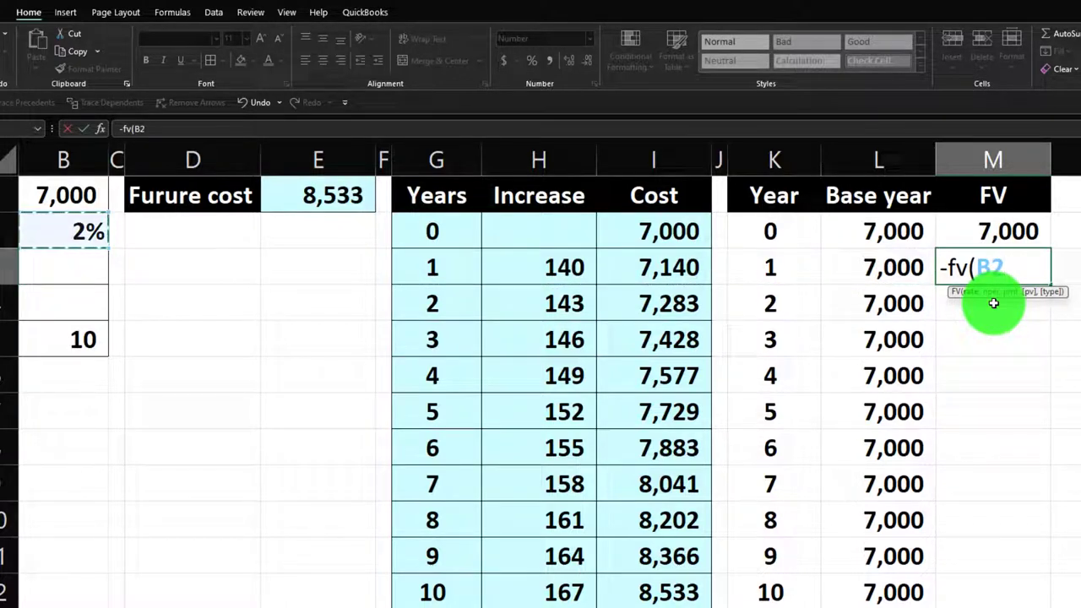
pyautogui.press('F4')
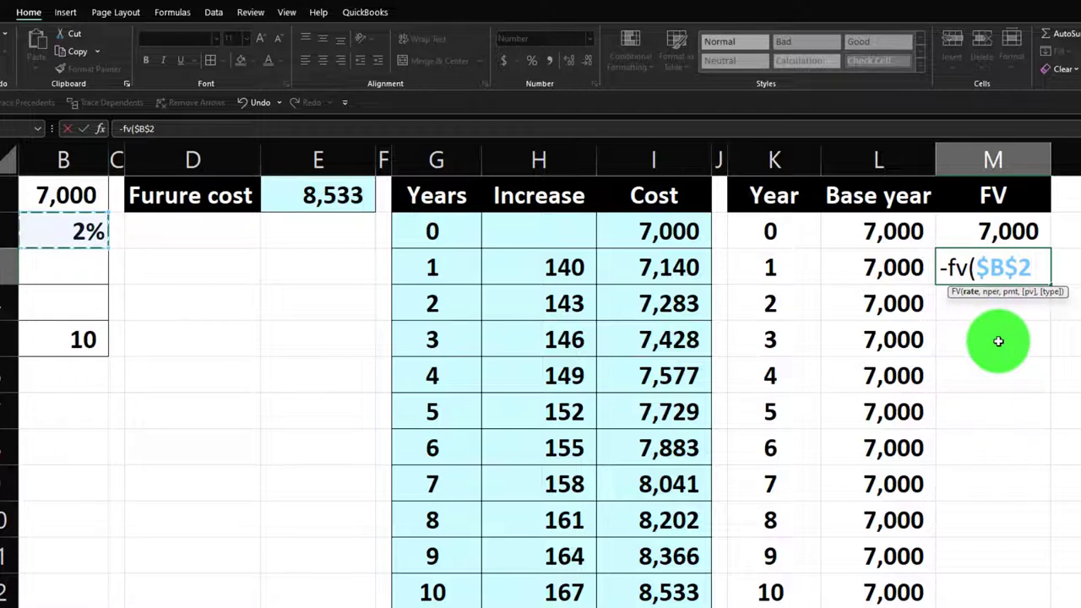
pyautogui.write(',')
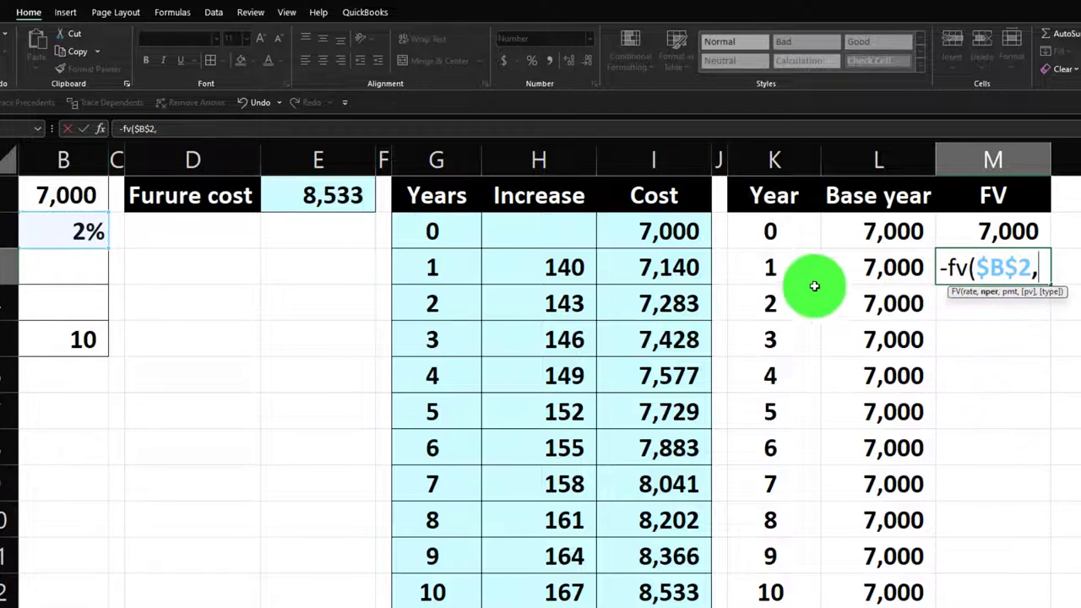
pyautogui.click(788, 274)
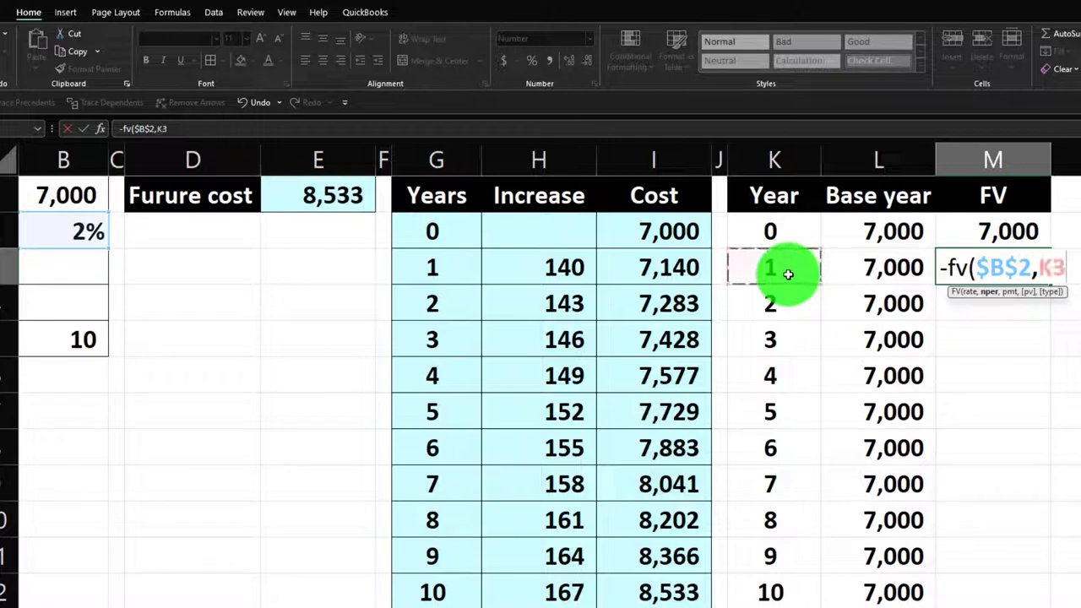
pyautogui.write(',,L3')
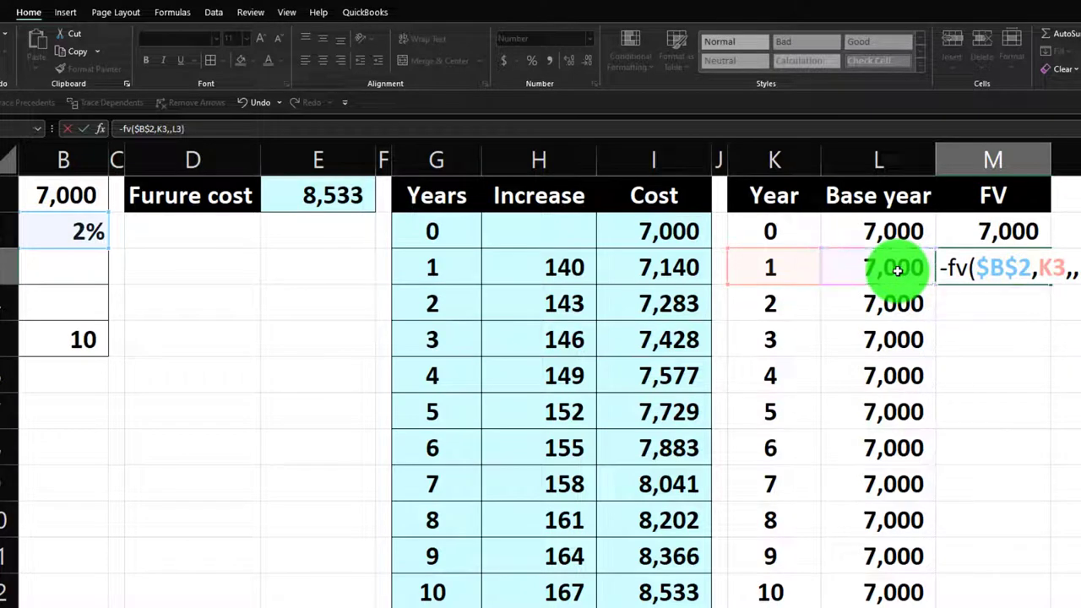
pyautogui.press('Return')
pyautogui.press('Up')
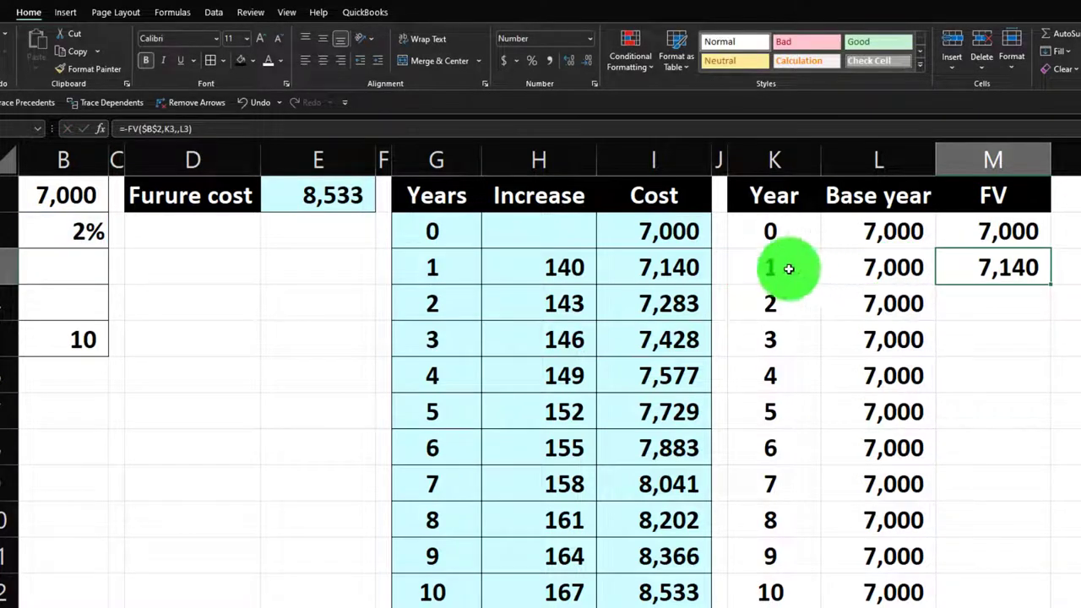
pyautogui.click(688, 269)
pyautogui.click(963, 254)
pyautogui.click(700, 264)
pyautogui.click(955, 267)
# - Enter =-FV($B$2,K4,,L4) in M4 for the year 2 future value, keeping the rate reference absolute
pyautogui.click(997, 307)
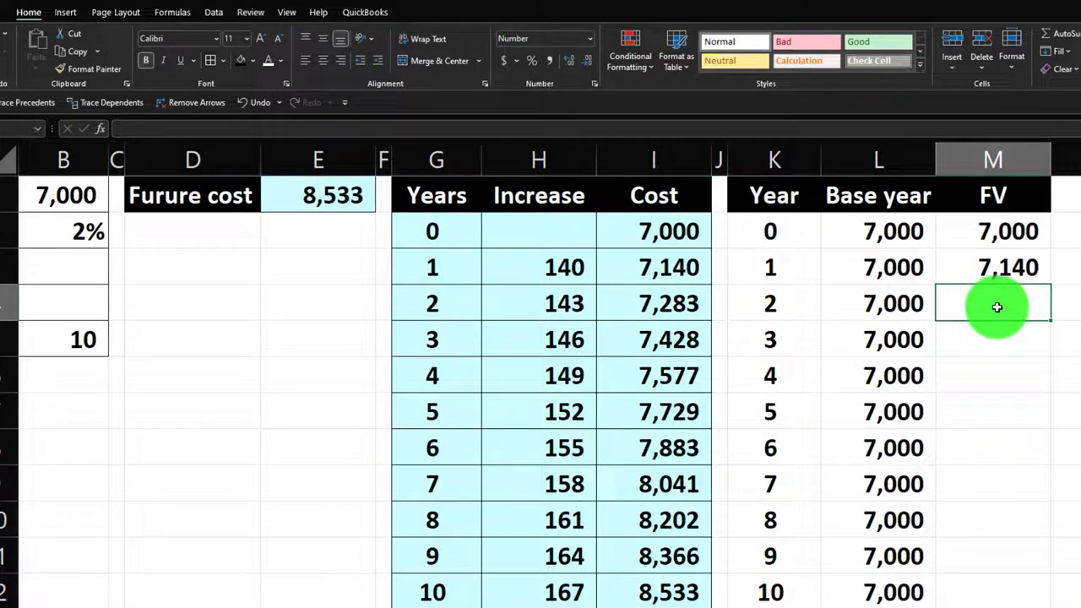
pyautogui.write('-fv(')
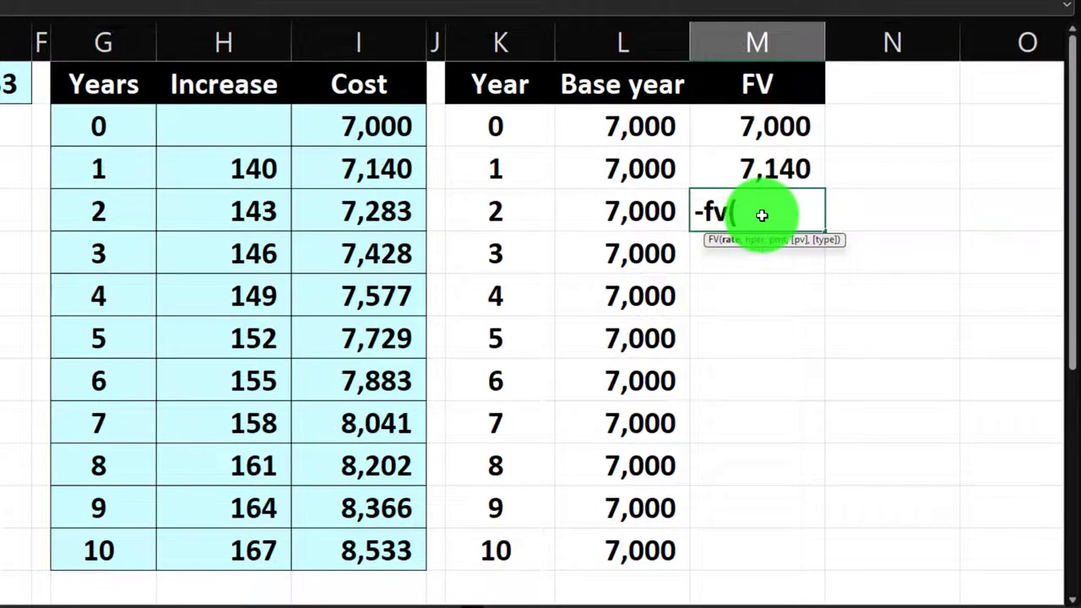
pyautogui.press('Left')
pyautogui.press('Left')
pyautogui.press('Left')
pyautogui.press('Left')
pyautogui.press('Left')
pyautogui.press('Left')
pyautogui.press('Left')
pyautogui.press('Left')
pyautogui.press('Left')
pyautogui.press('Left')
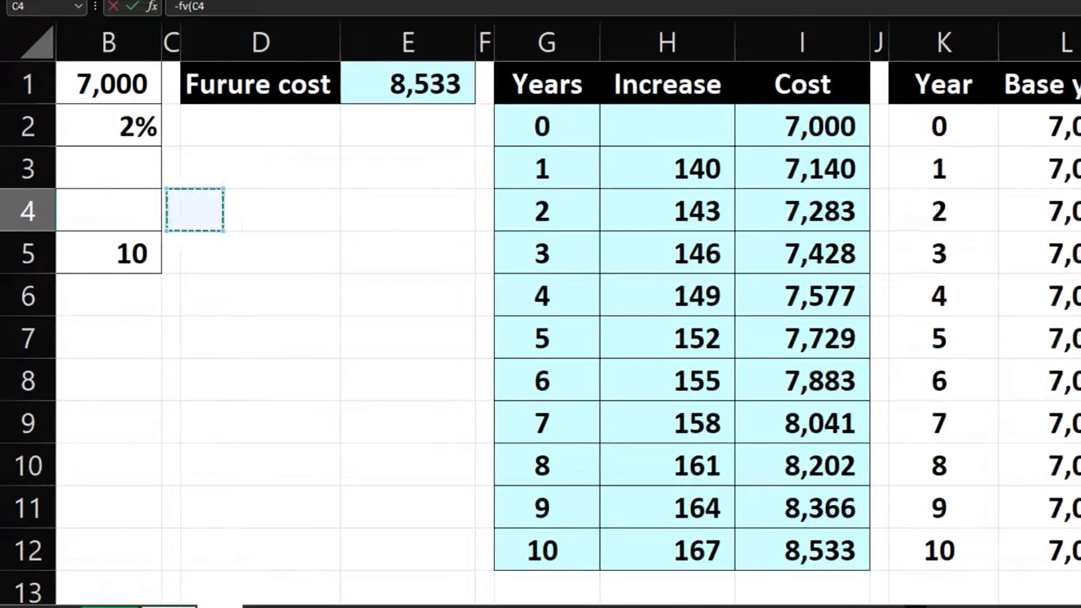
pyautogui.press('Left')
pyautogui.press('Up')
pyautogui.press('Up')
pyautogui.press('F4')
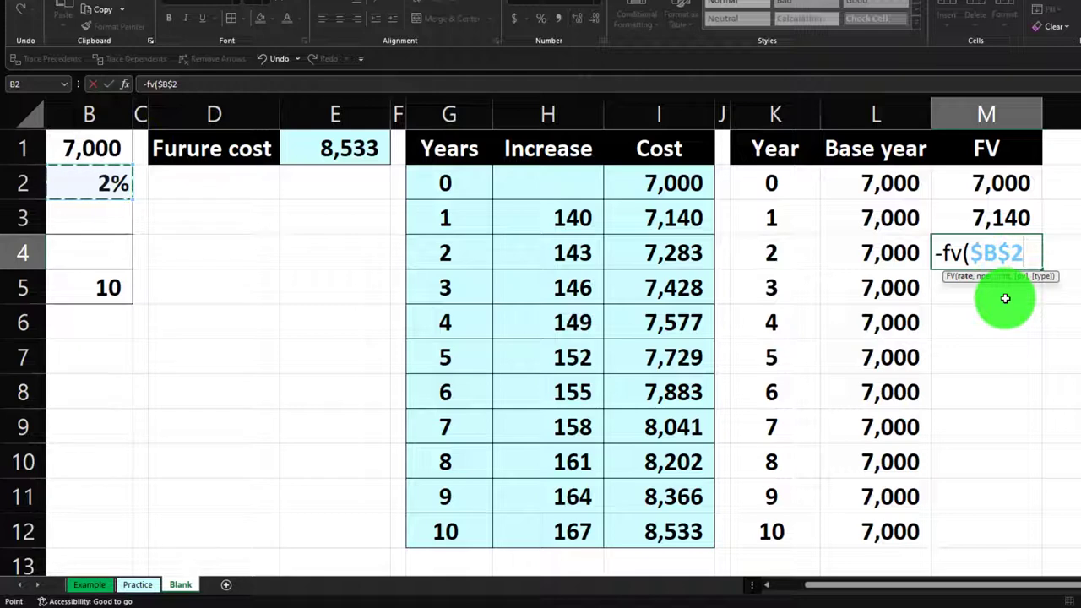
pyautogui.write(',')
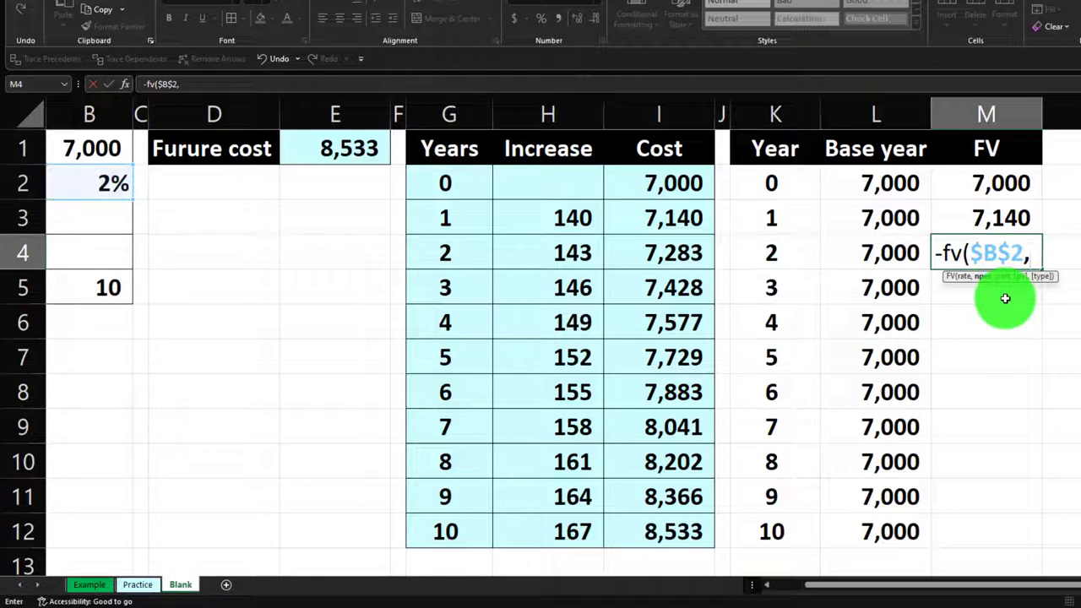
pyautogui.press('Left')
pyautogui.press('Left')
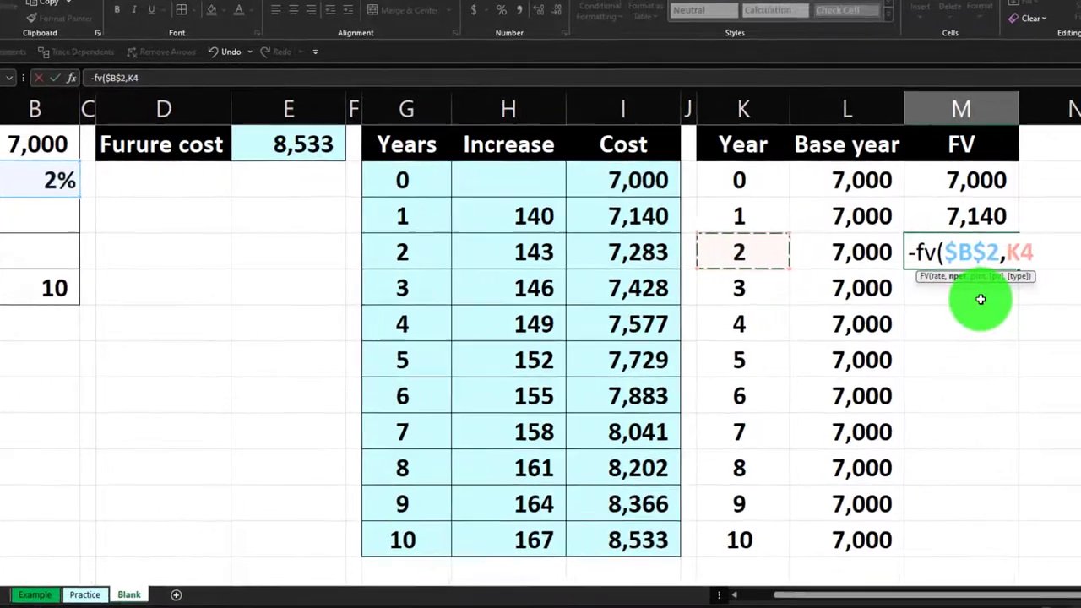
pyautogui.write(',,')
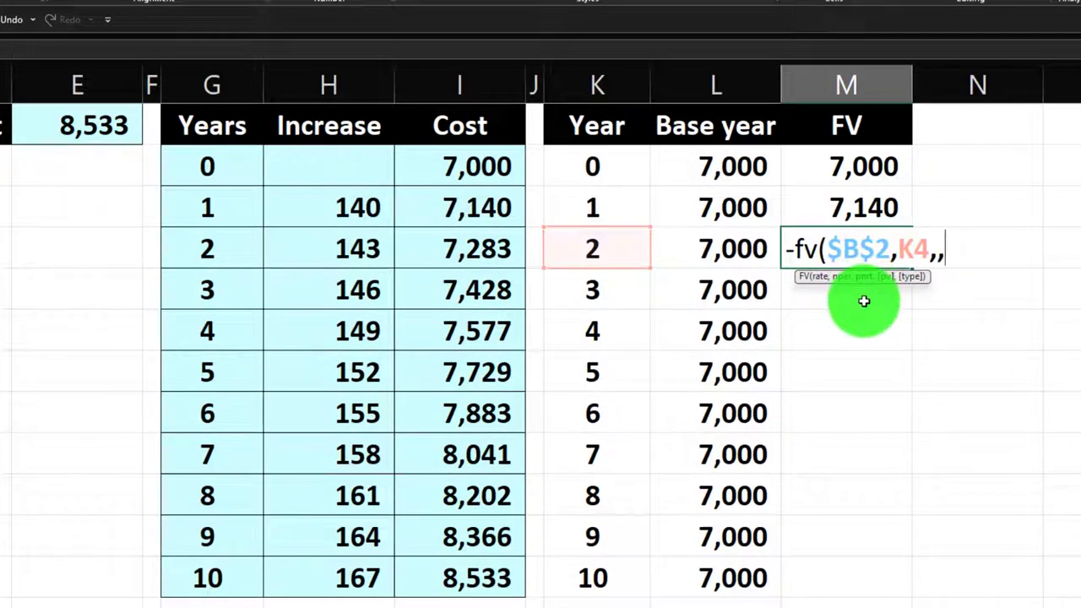
pyautogui.click(731, 251)
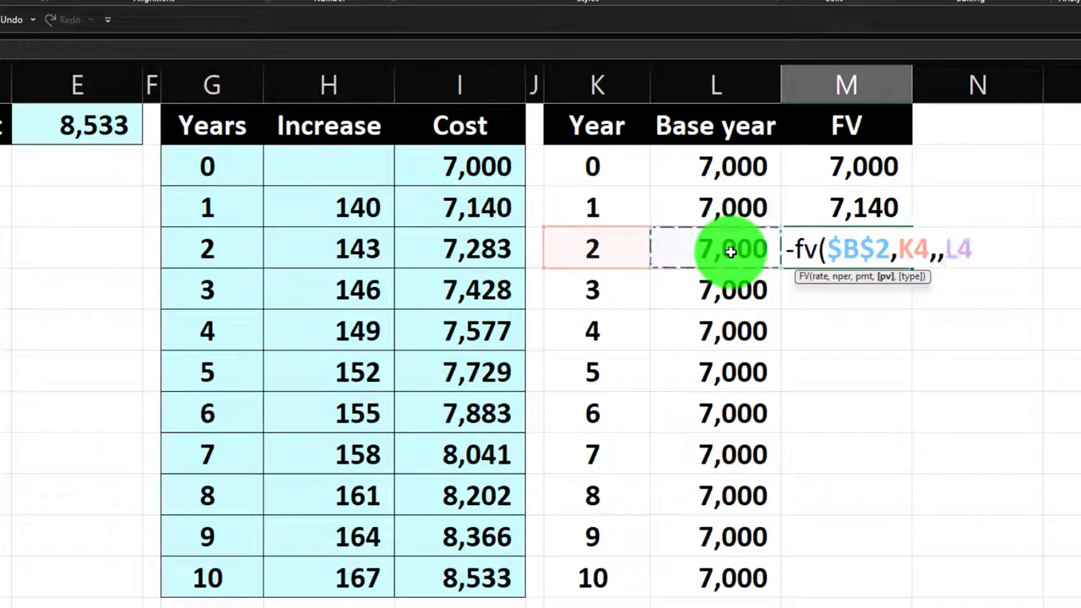
pyautogui.press('Return')
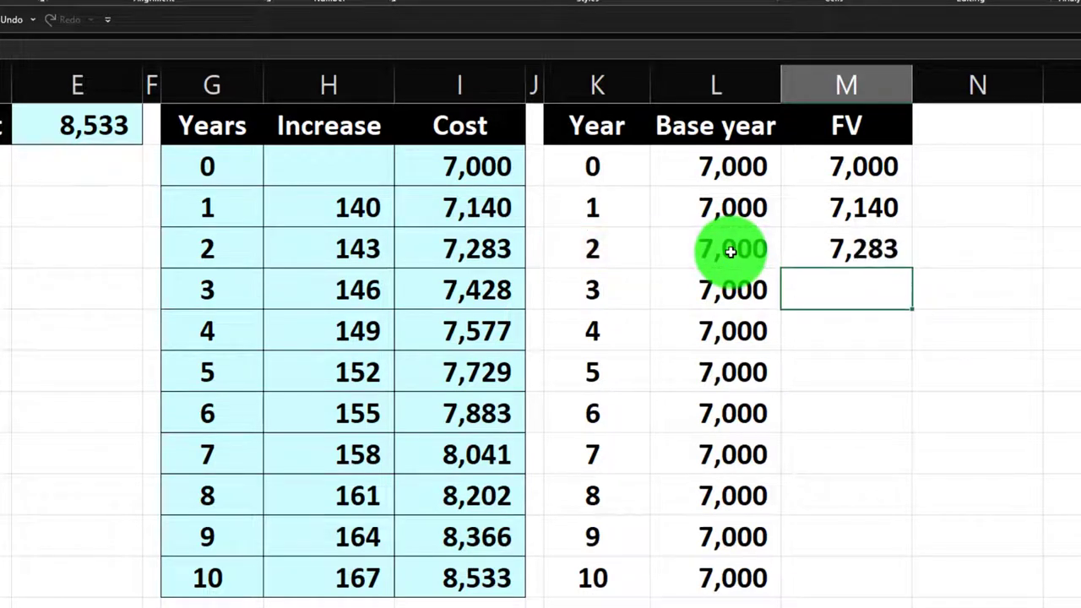
pyautogui.click(836, 254)
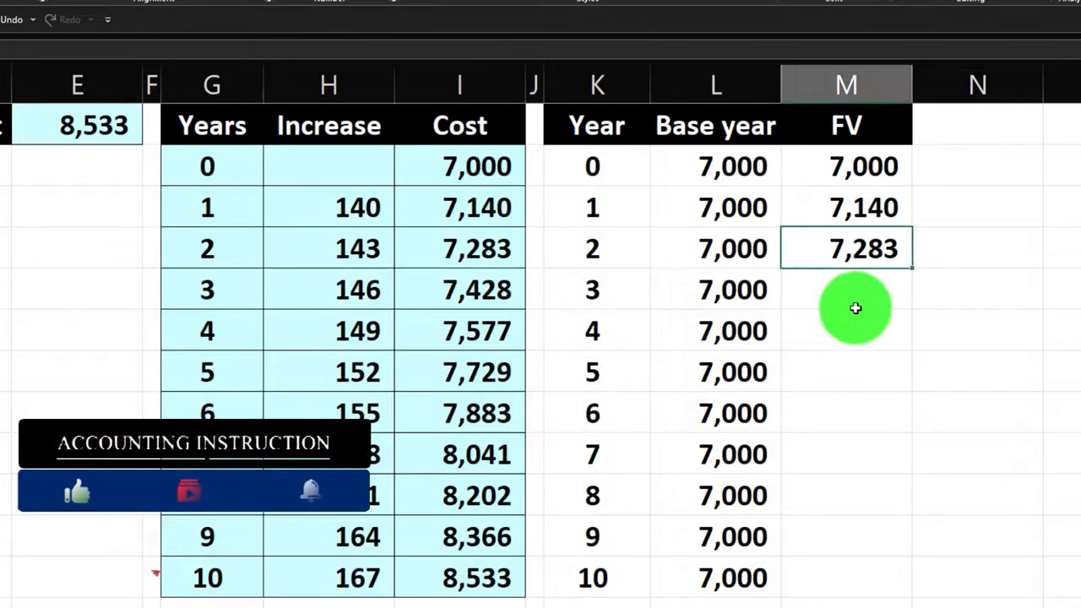
# - Enter =-FV($B$2,K5,,L5) in M5 for the year 3 future value with an absolute reference to the rate
pyautogui.click(851, 291)
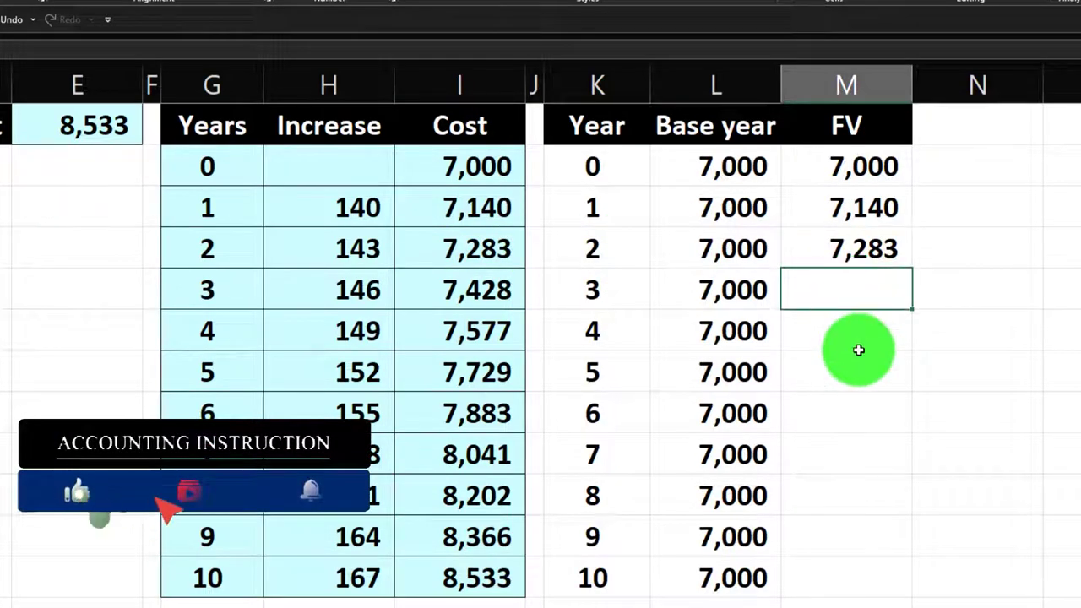
pyautogui.write('-')
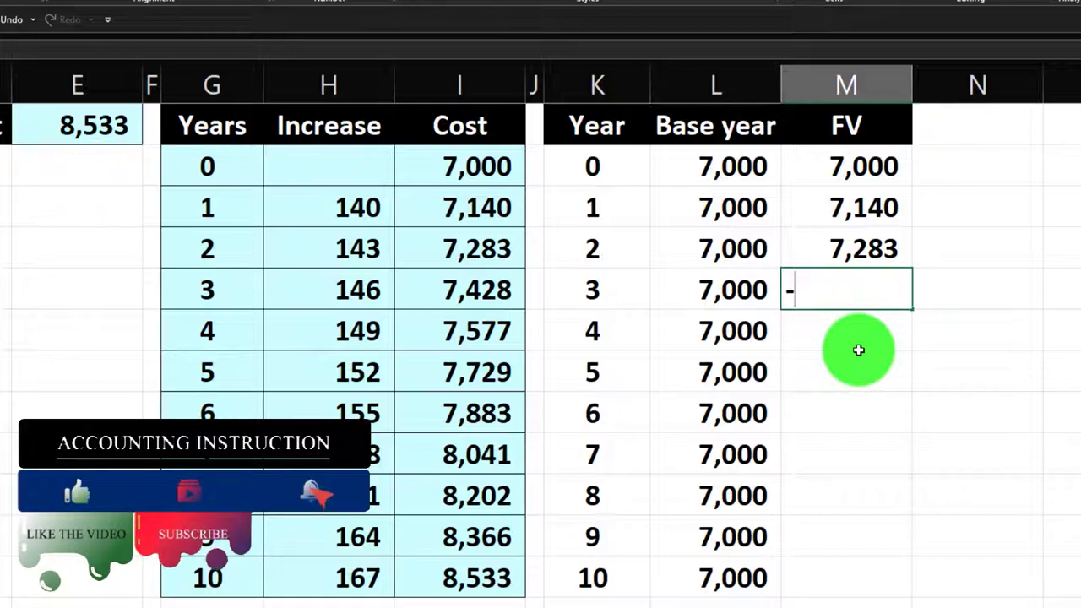
pyautogui.write('fv(')
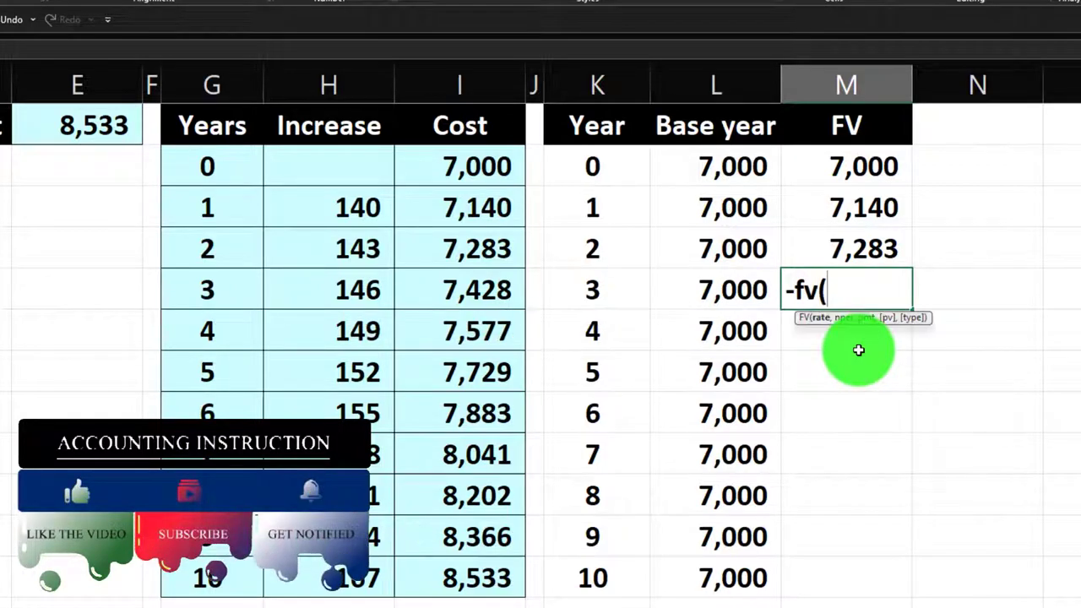
pyautogui.press('Left')
pyautogui.press('Left')
pyautogui.press('Left')
pyautogui.press('Left')
pyautogui.press('Left')
pyautogui.press('Left')
pyautogui.press('Left')
pyautogui.press('Left')
pyautogui.press('Left')
pyautogui.press('Left')
pyautogui.press('Left')
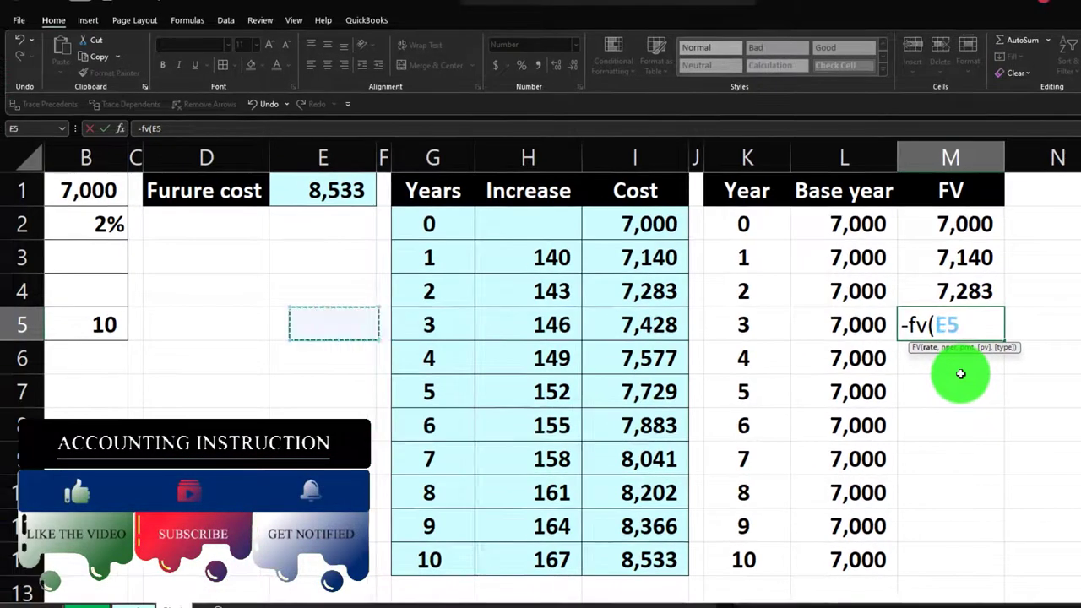
pyautogui.press('Up')
pyautogui.press('Up')
pyautogui.press('Up')
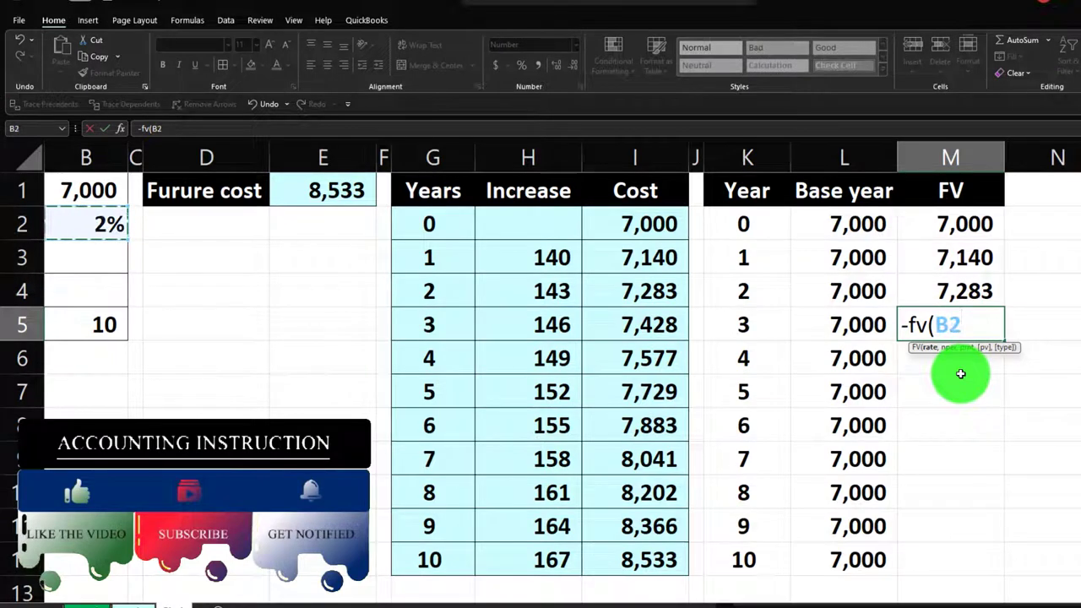
pyautogui.press('F4')
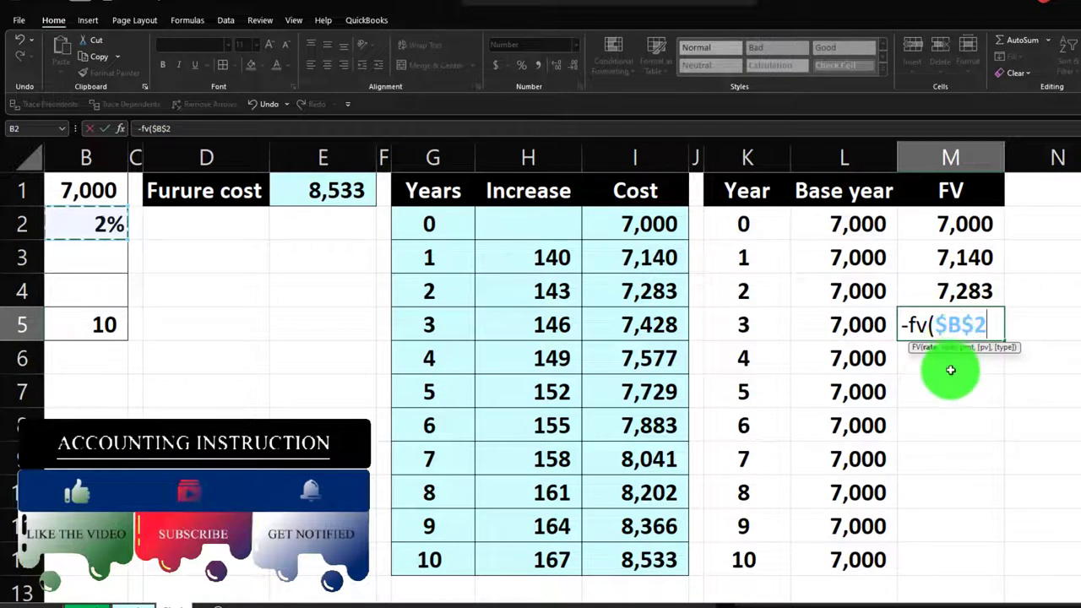
pyautogui.write(',')
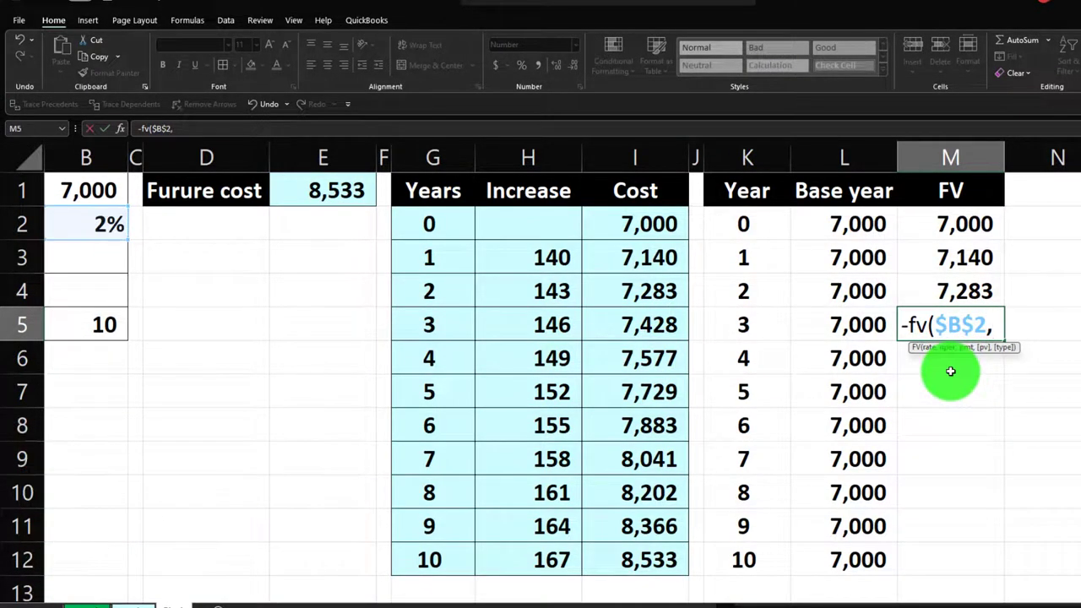
pyautogui.click(769, 331)
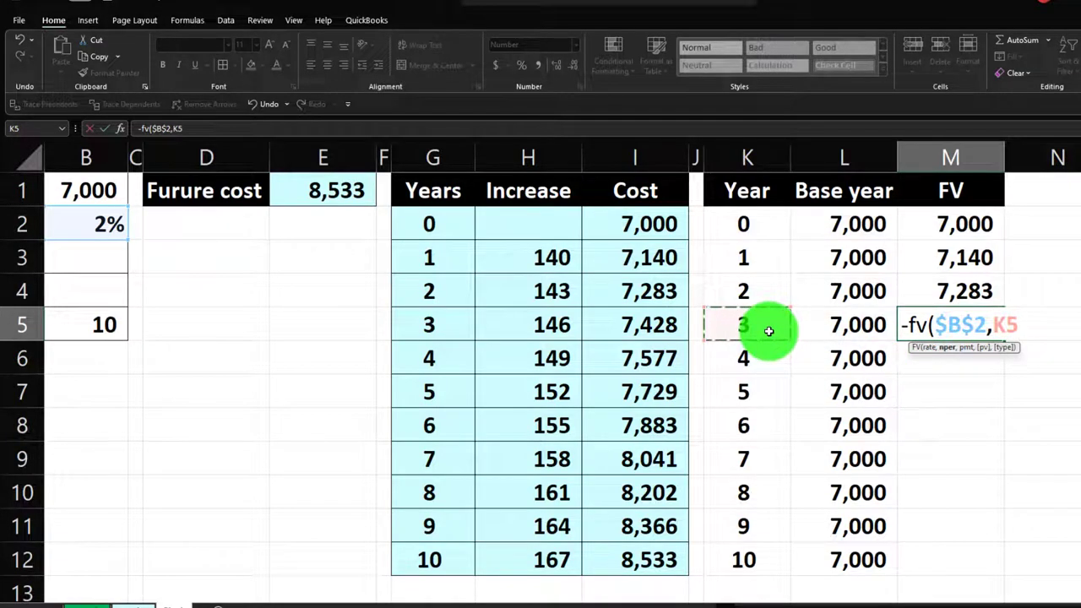
pyautogui.write(',,')
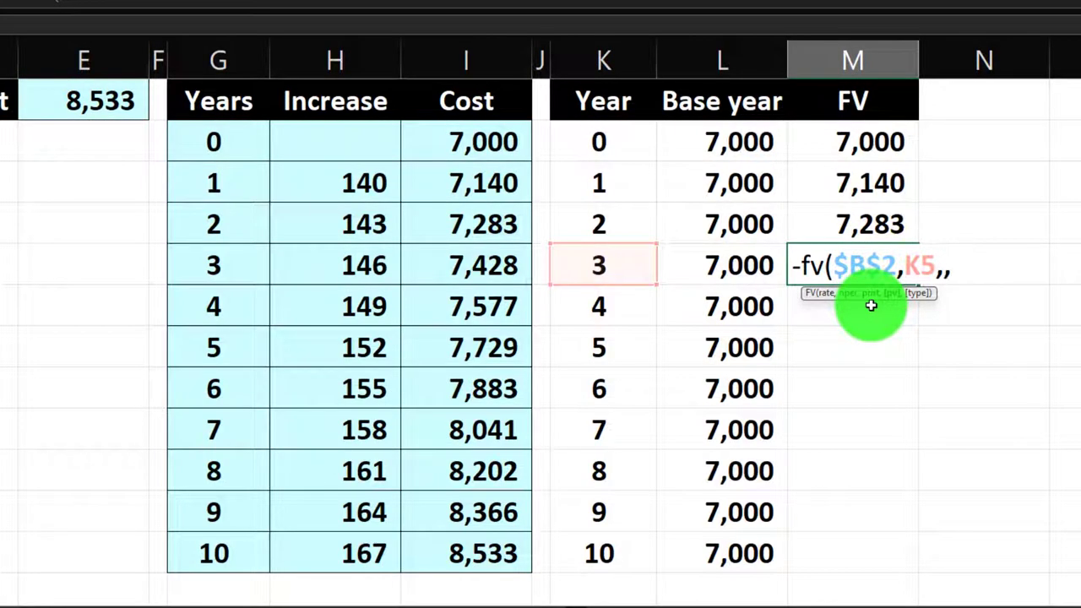
pyautogui.click(750, 270)
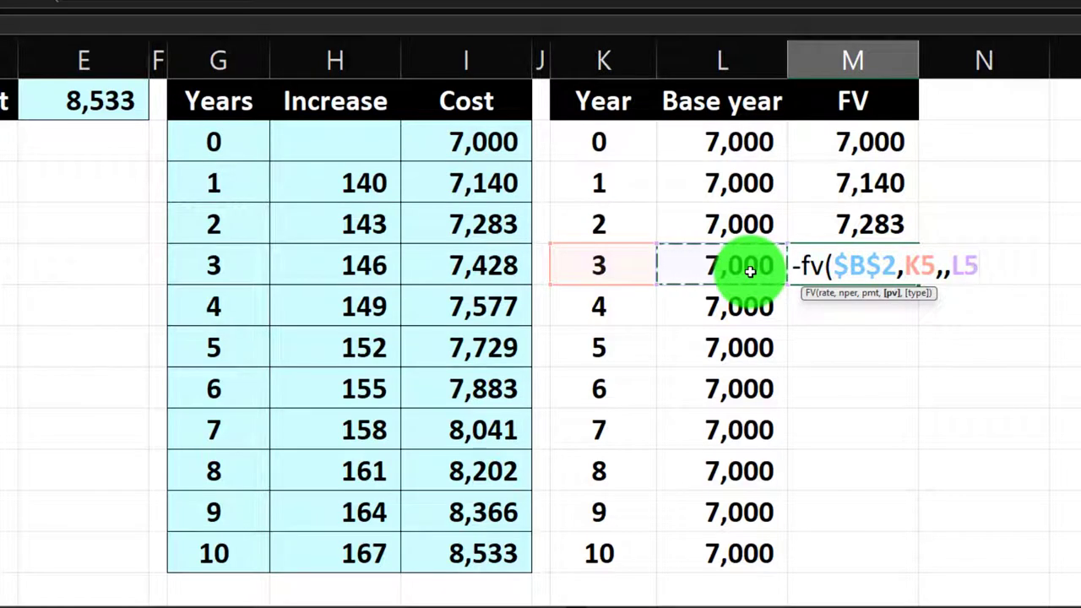
pyautogui.write(')')
pyautogui.press('Return')
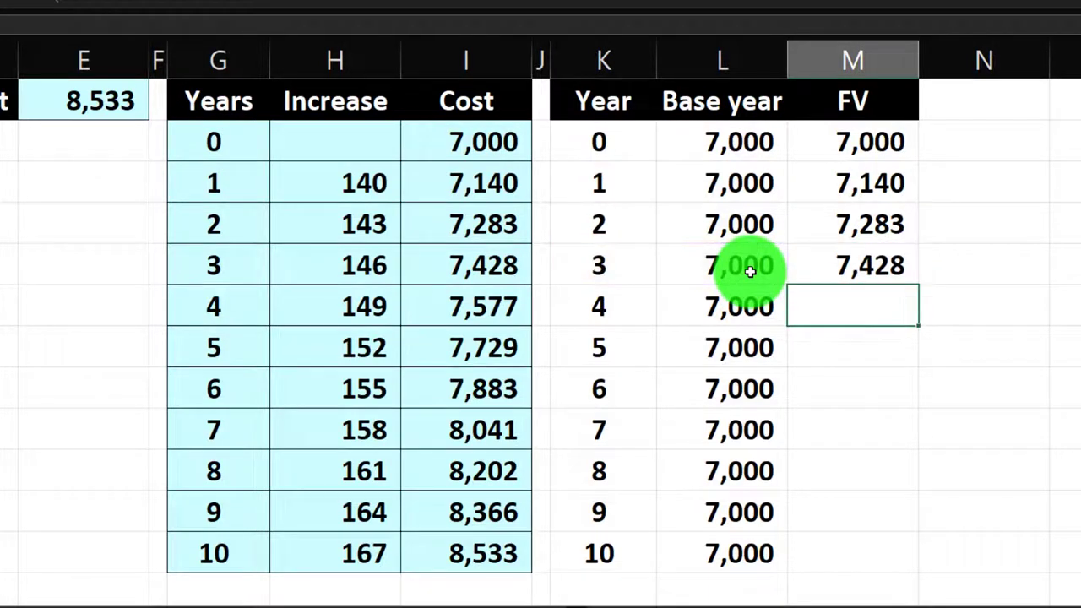
# - Fill the year 3 FV formula from M5 down to M12 to cover the years through 10
pyautogui.click(845, 269)
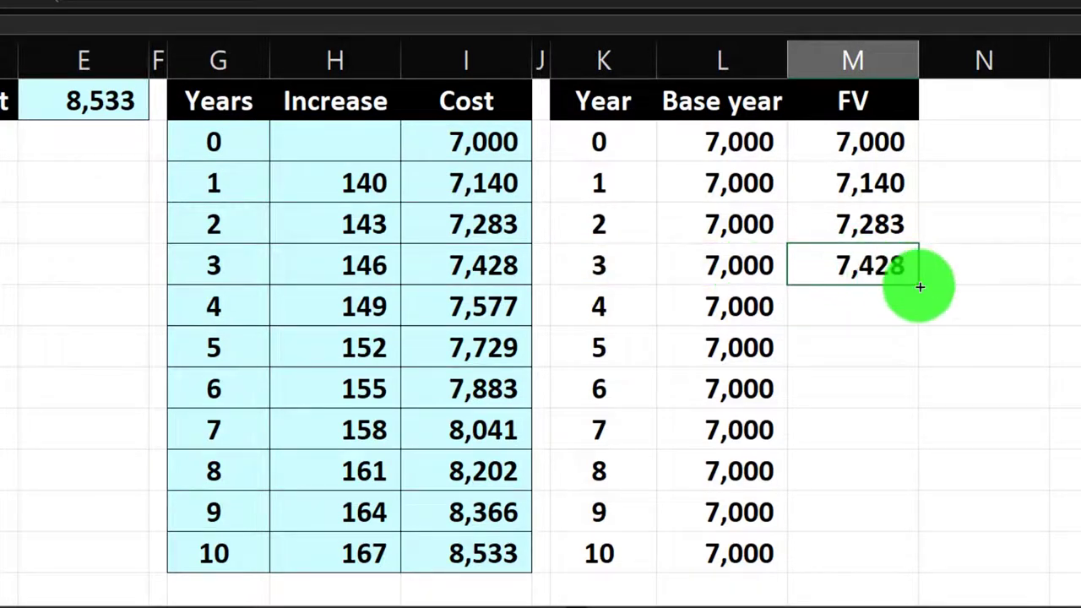
pyautogui.moveTo(919, 286); pyautogui.dragTo(888, 555)
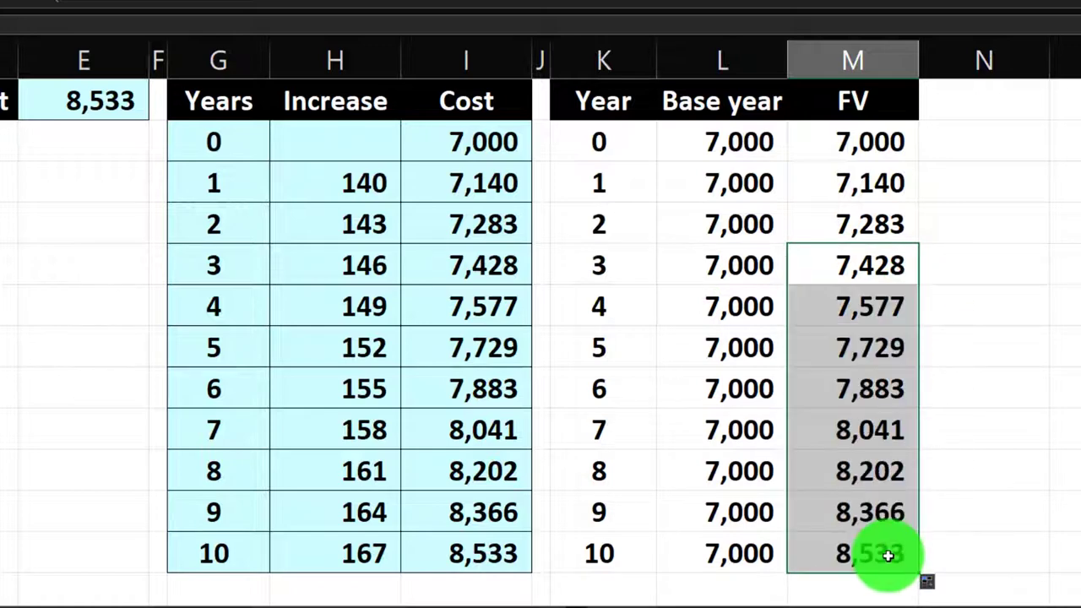
pyautogui.click(887, 555)
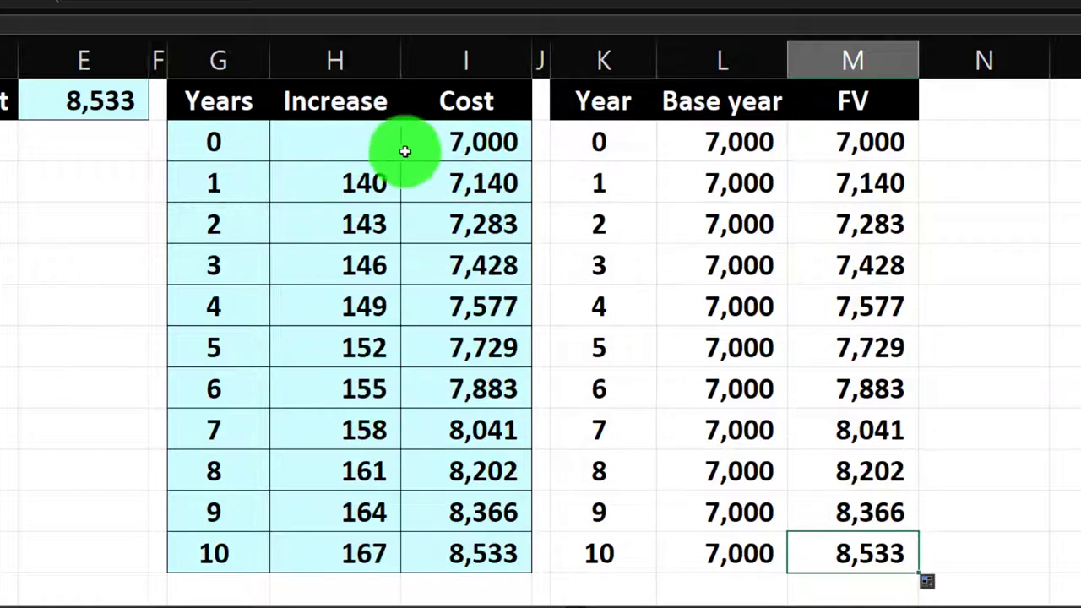
# - Enter =M3-M2 in N3 to calculate the year 1 increase from the future values
pyautogui.moveTo(363, 221); pyautogui.dragTo(364, 523)
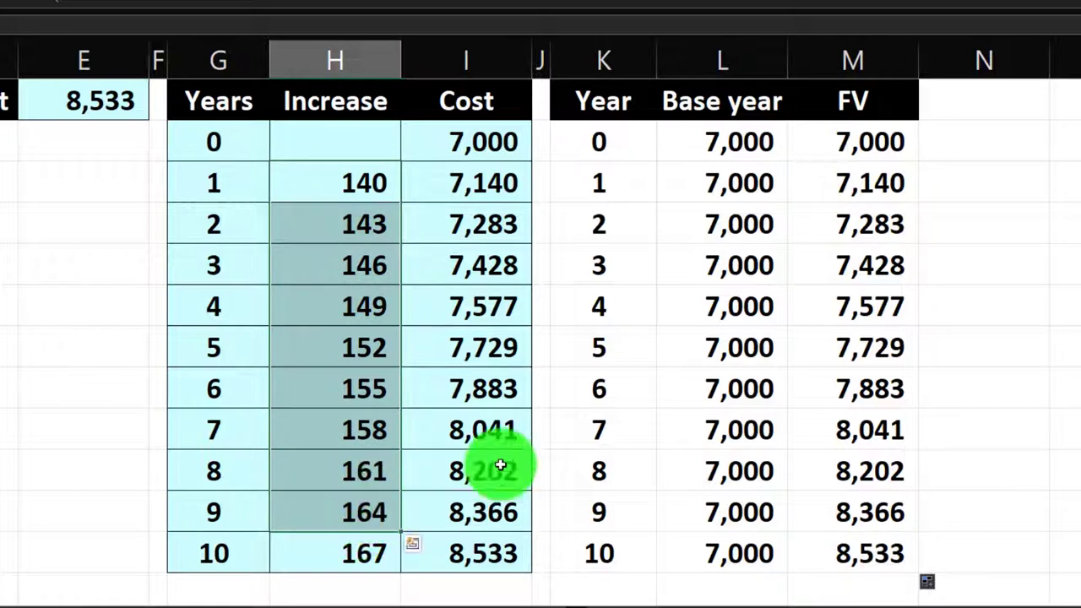
pyautogui.click(940, 180)
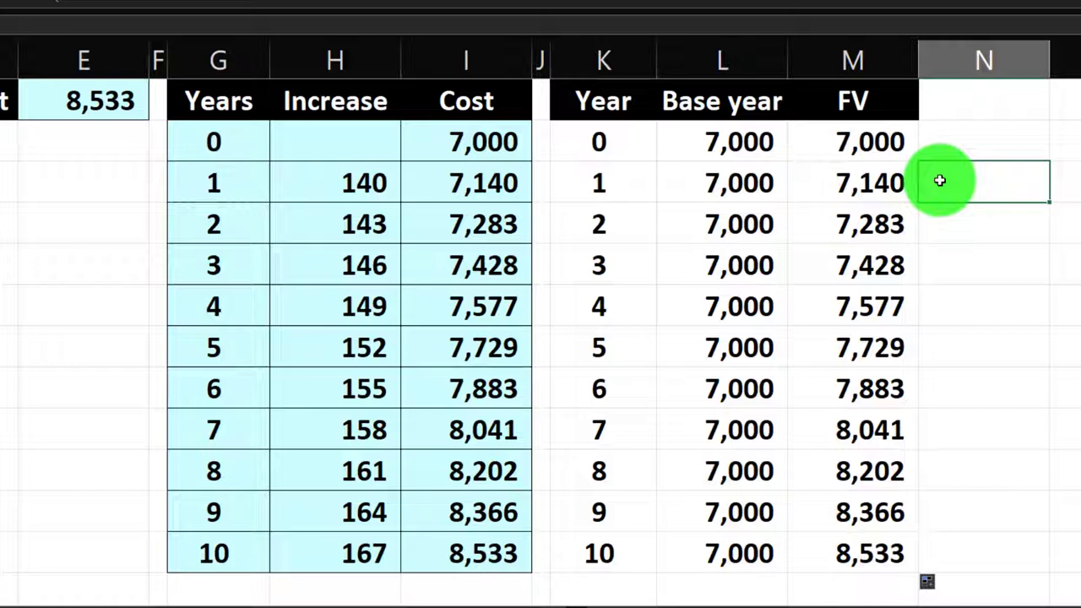
pyautogui.write('=')
pyautogui.press('Left')
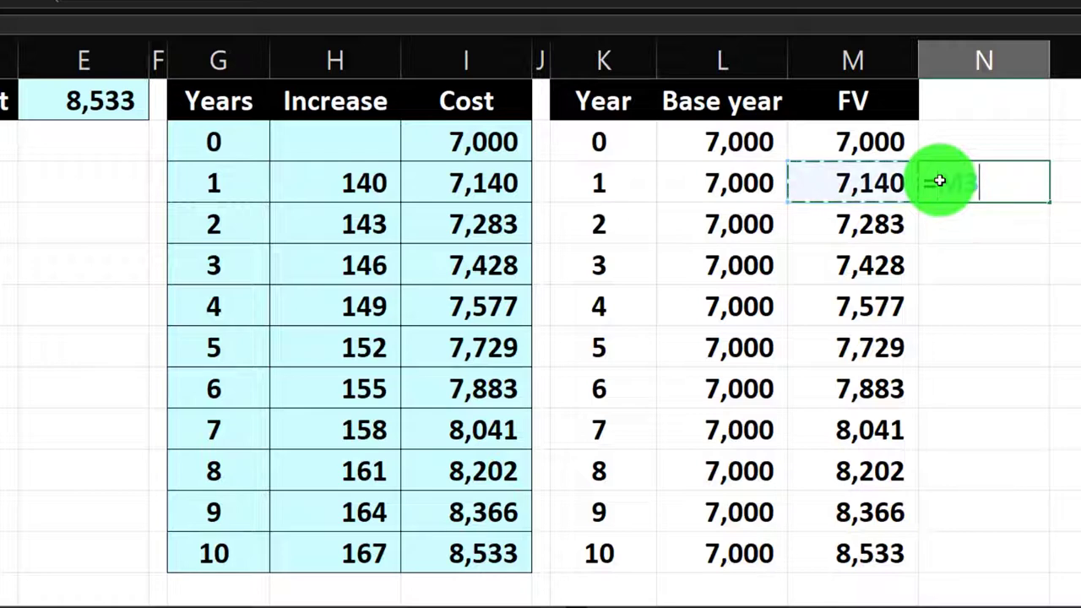
pyautogui.press('Up')
pyautogui.press('Left')
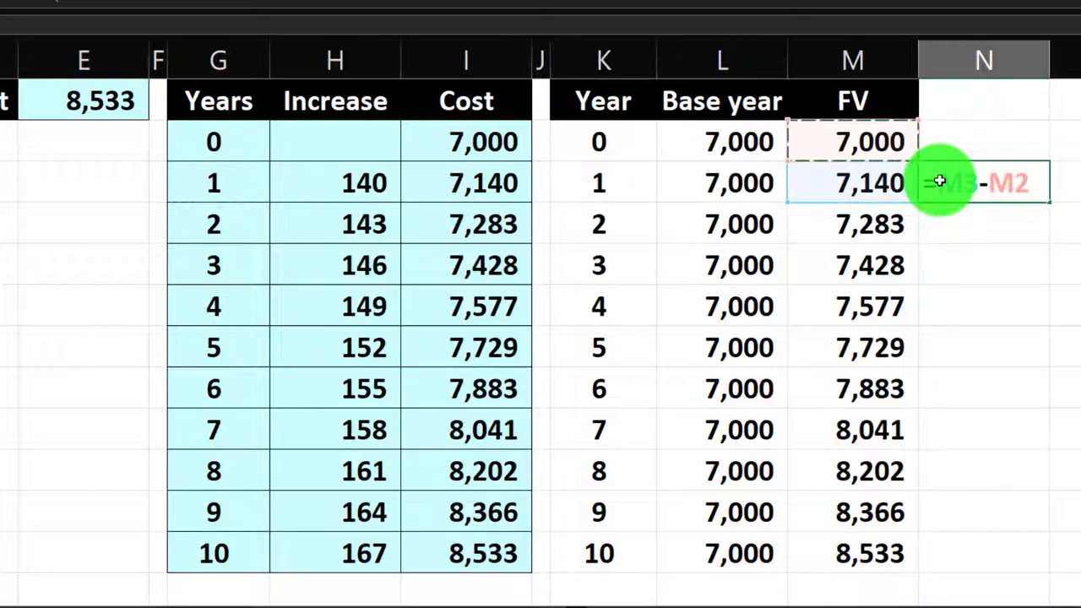
pyautogui.press('Return')
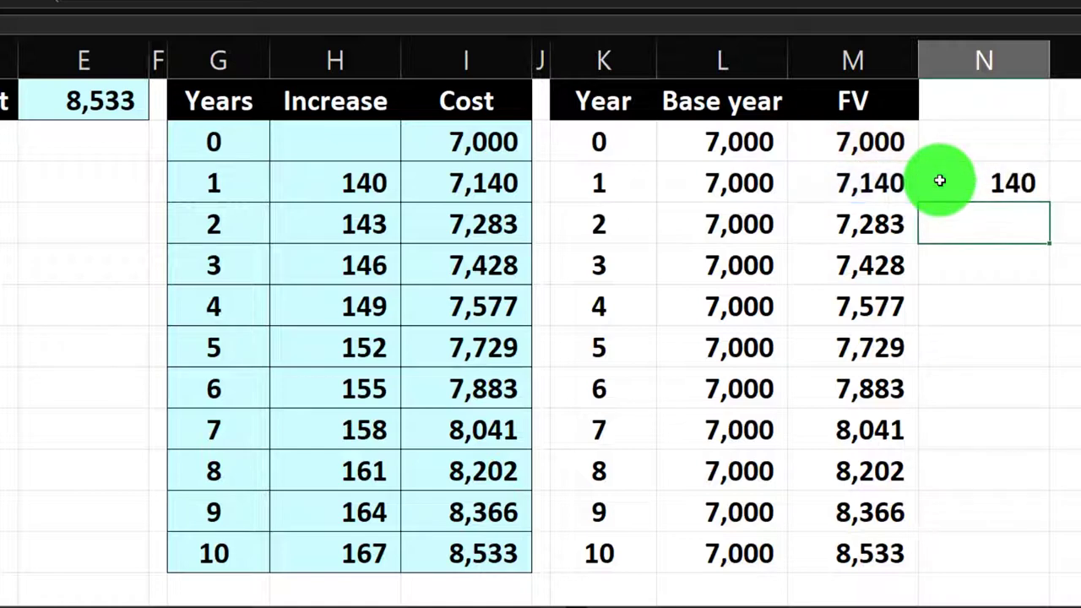
# - Label the new column in N1 with the header Increase
pyautogui.click(391, 174)
pyautogui.click(942, 96)
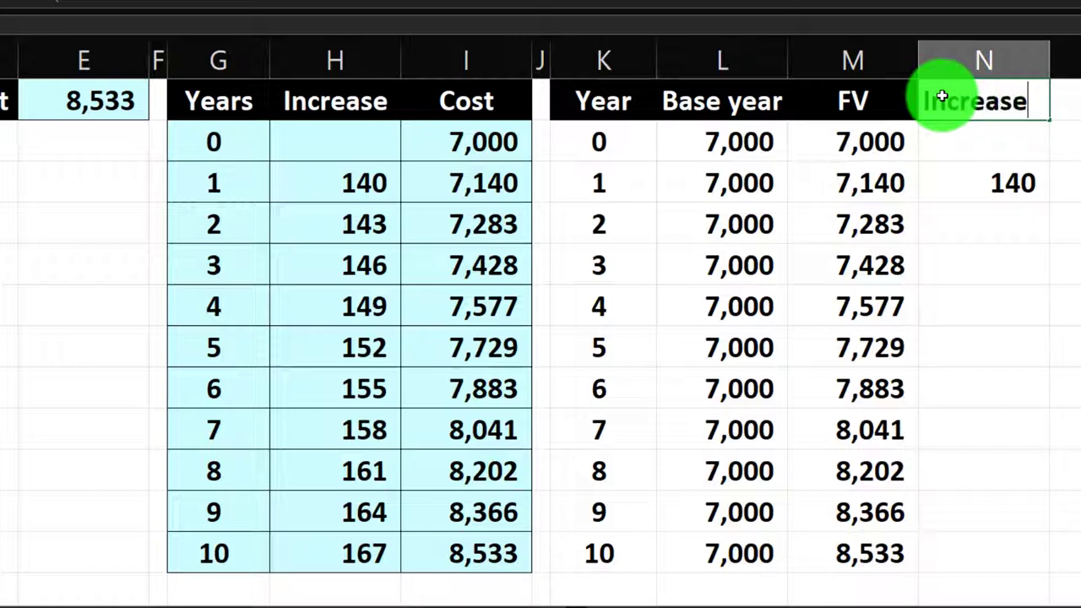
pyautogui.press('Down')
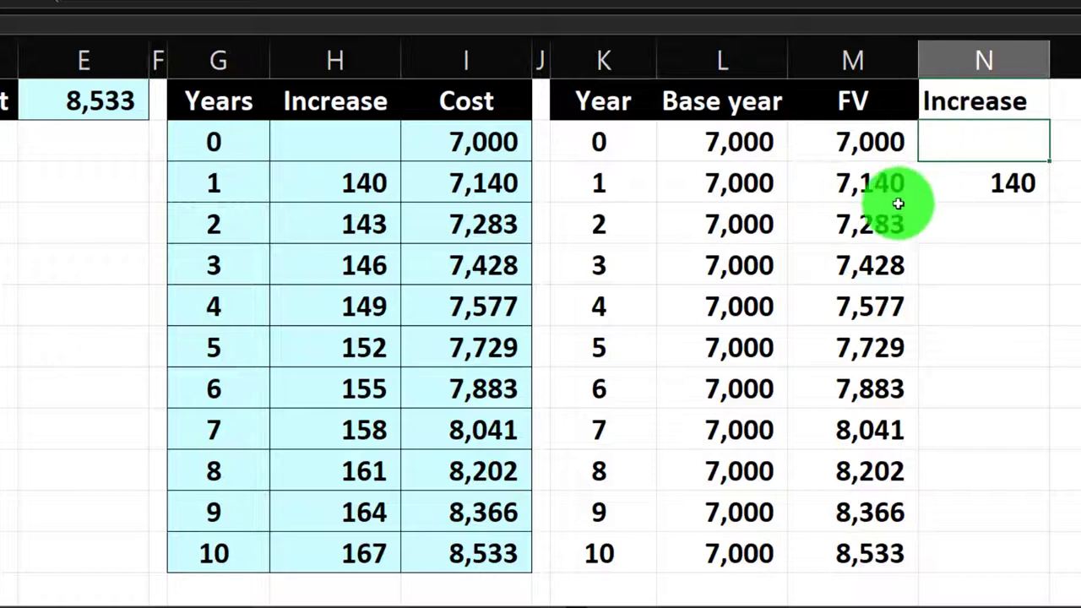
# - Fill the increase formula from N3 down to N12 to cover the years through 10
pyautogui.click(873, 222)
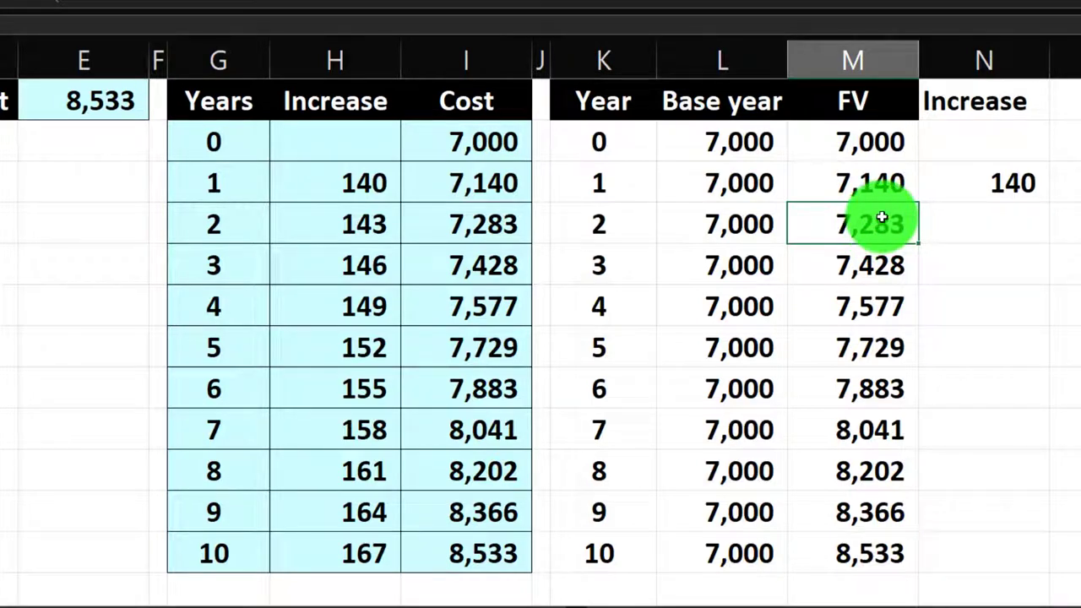
pyautogui.click(1011, 182)
pyautogui.moveTo(1045, 199); pyautogui.dragTo(1033, 555)
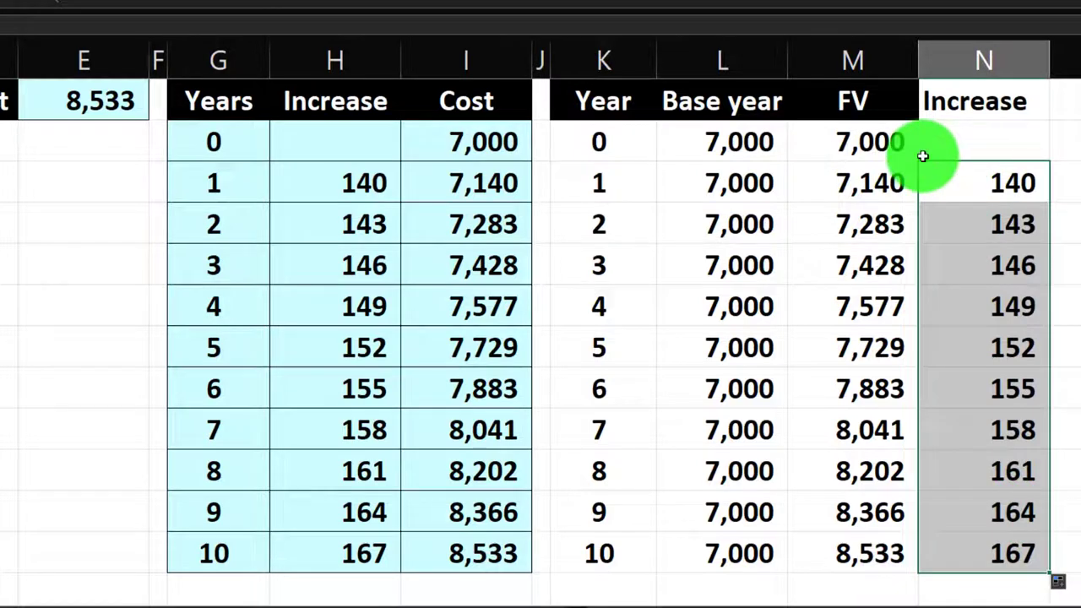
# - Correct the header in L1 to read Base Year with a capital Y
pyautogui.click(747, 116)
pyautogui.doubleClick(747, 117)
pyautogui.press('BackSpace')
pyautogui.write('Y')
pyautogui.press('Return')
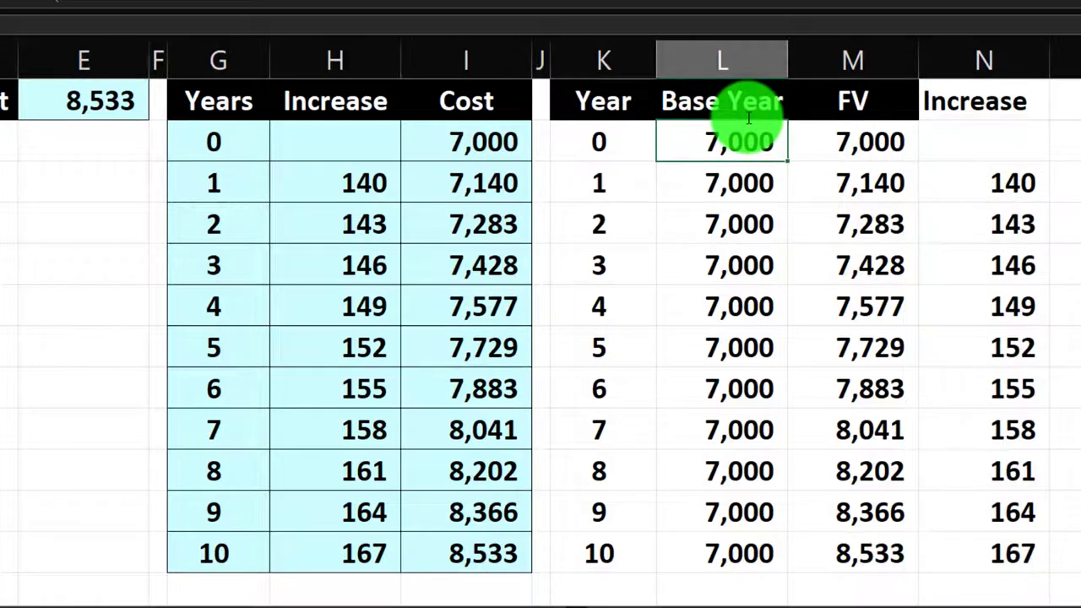
# - Copy the black header formatting of the FV cell M1 onto the Increase header in N1
pyautogui.click(862, 140)
pyautogui.hscroll(-3, 259, 43)
pyautogui.click(125, 93)
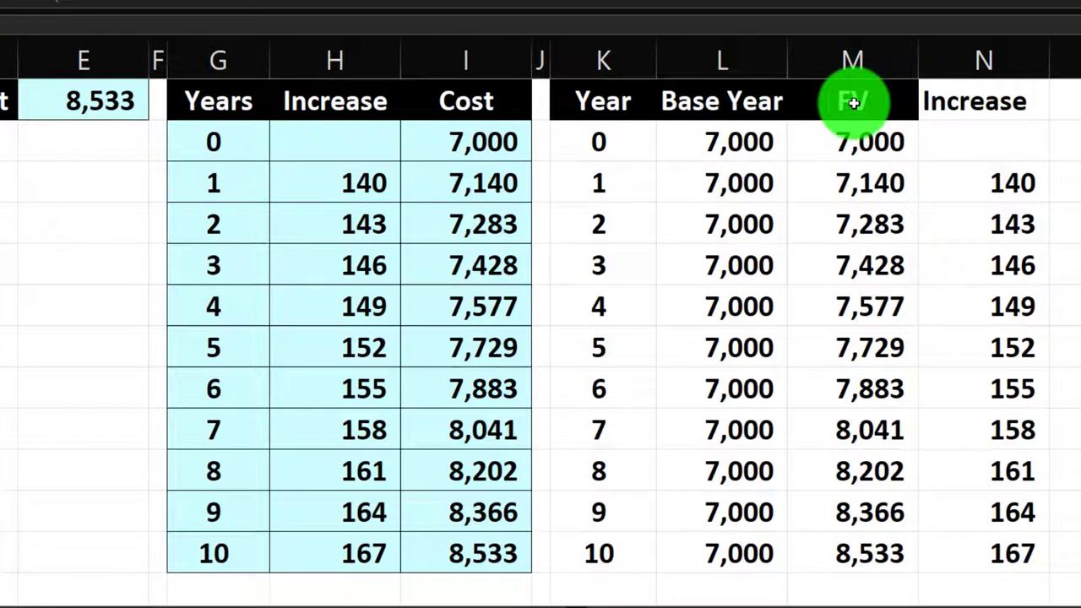
pyautogui.click(854, 102)
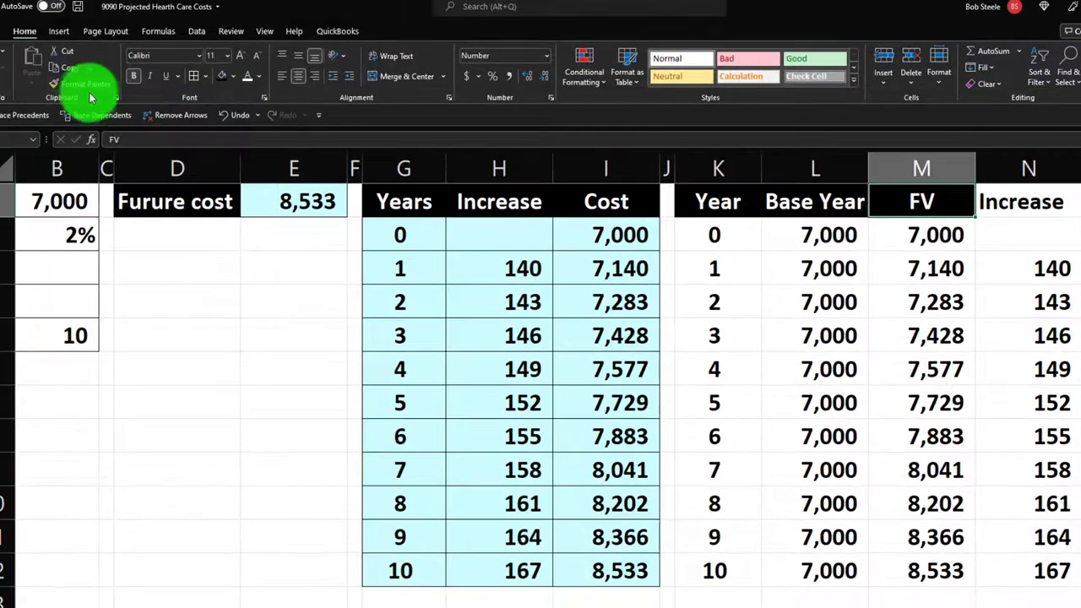
pyautogui.click(89, 88)
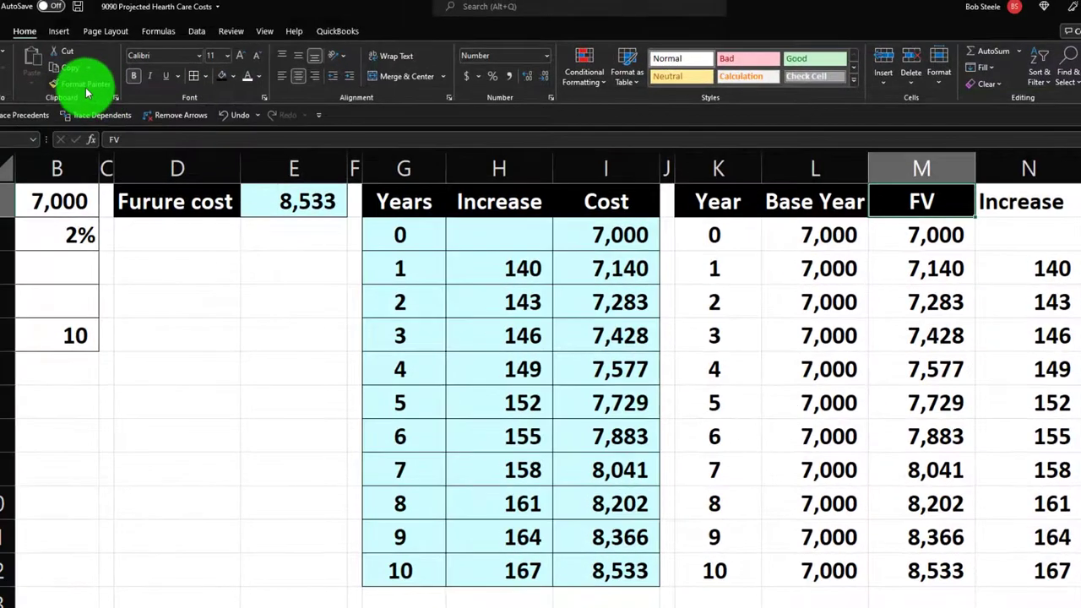
pyautogui.click(991, 185)
# - Add borders and the recently used light blue fill to the FV table data in K2:N12
pyautogui.moveTo(717, 234); pyautogui.dragTo(1039, 575)
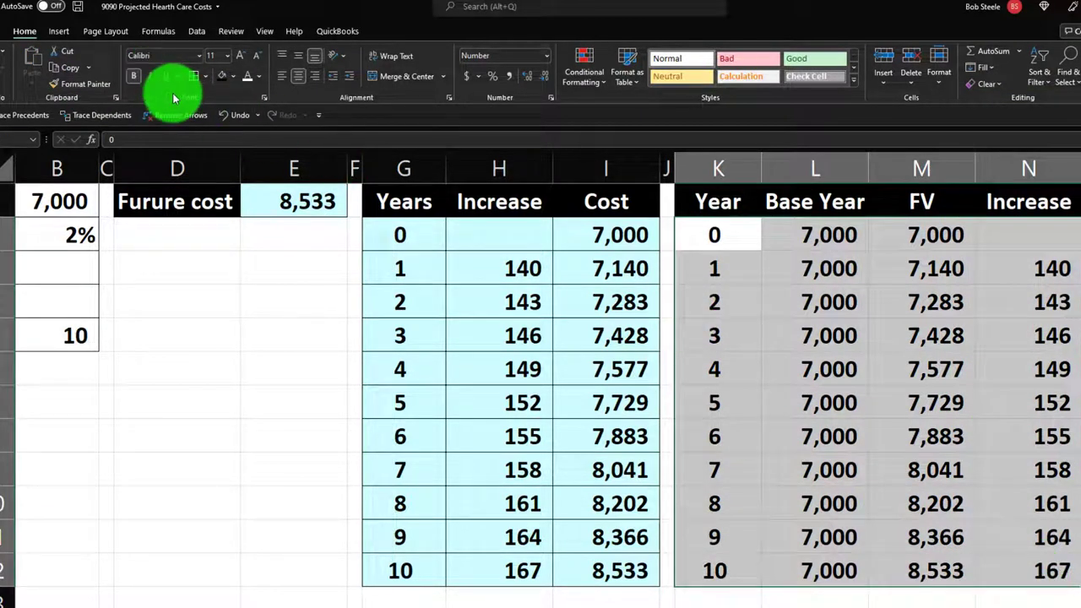
pyautogui.click(232, 76)
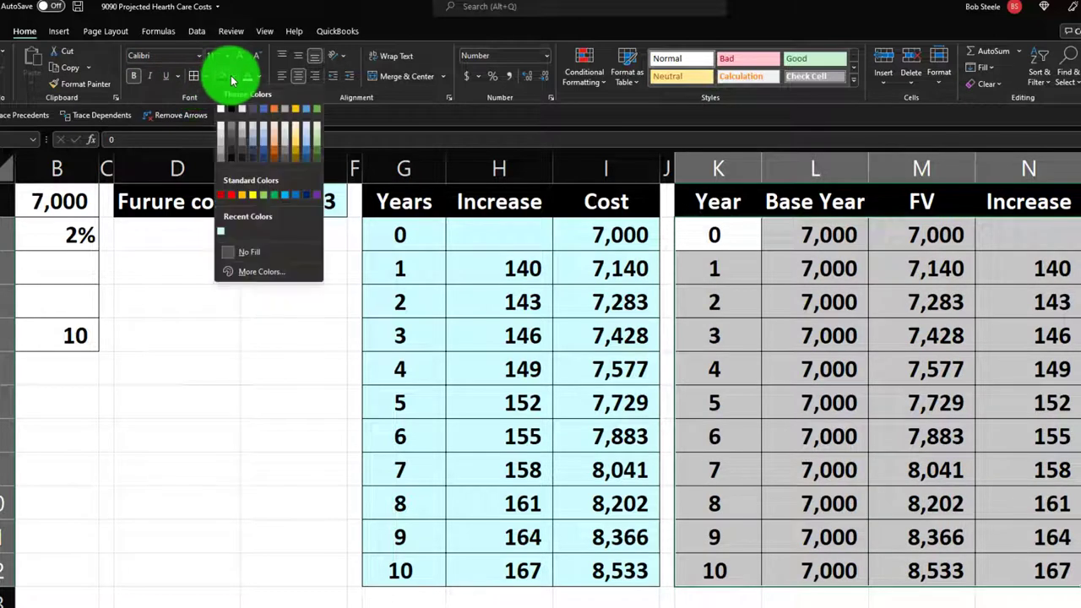
pyautogui.click(221, 229)
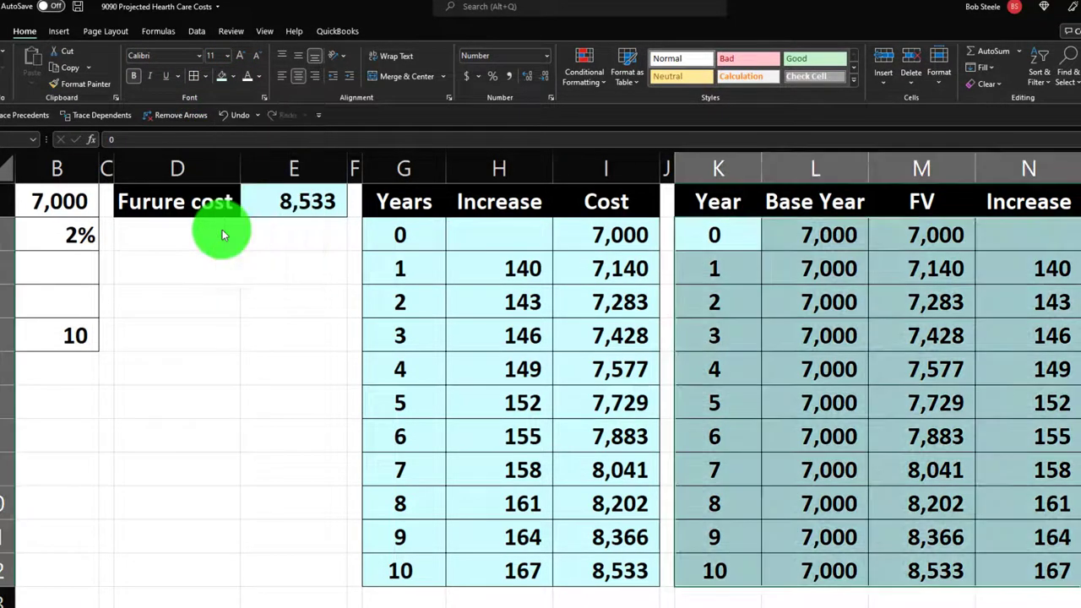
pyautogui.click(741, 302)
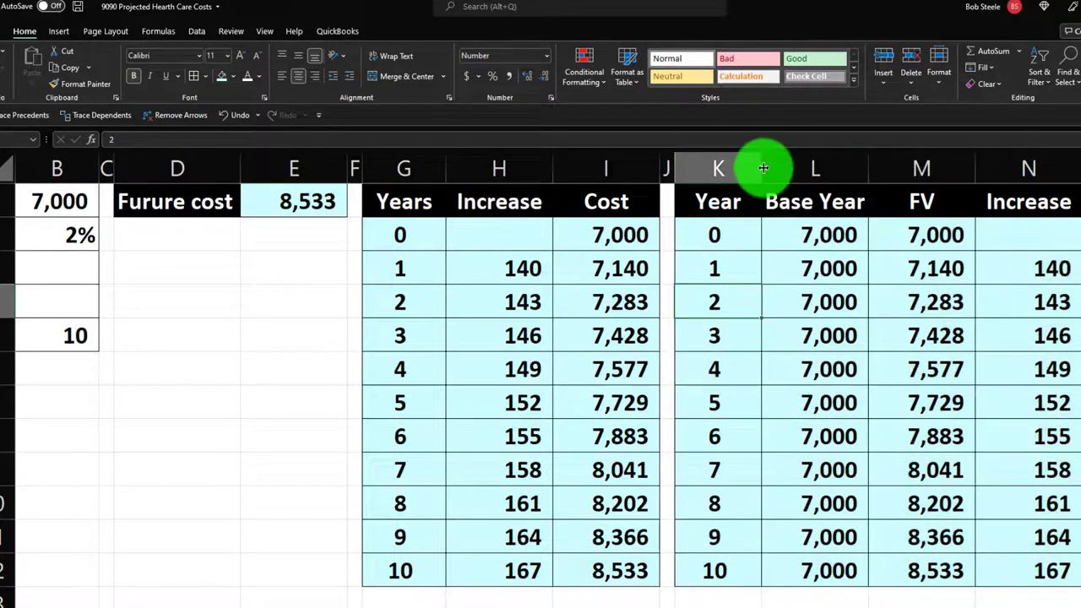
# - Narrow the year columns G and K together to the same width
pyautogui.click(415, 169)
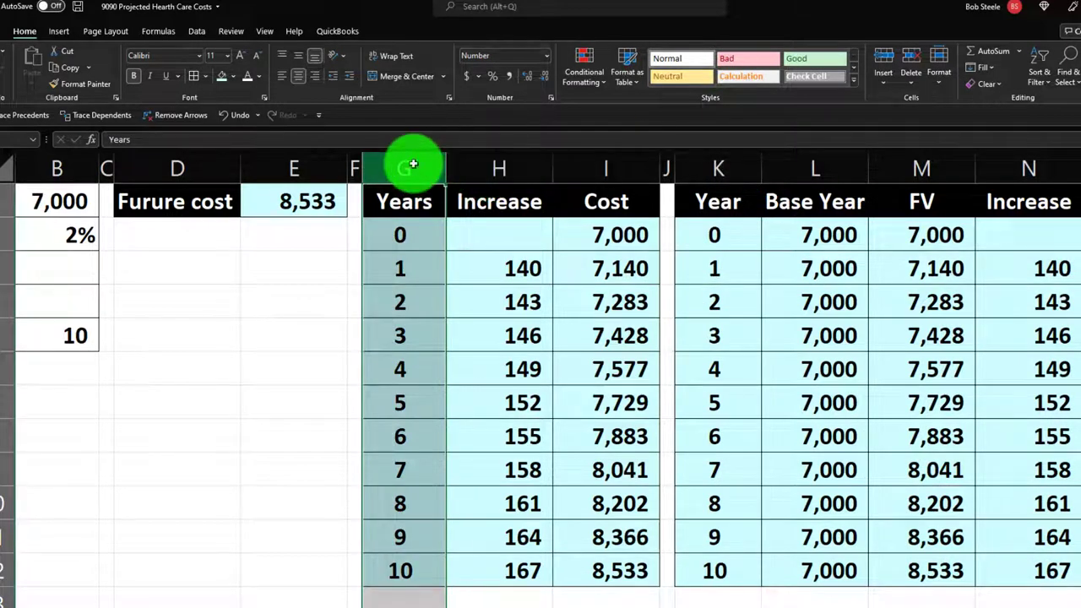
pyautogui.keyDown('ctrl'); pyautogui.click(724, 167); pyautogui.keyUp('ctrl')
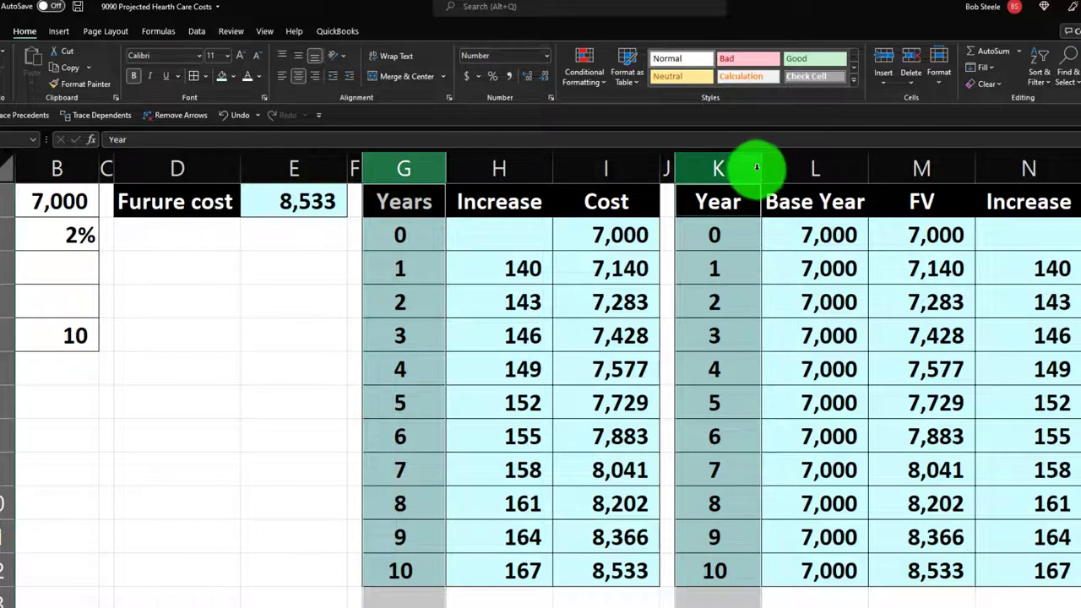
pyautogui.moveTo(755, 169); pyautogui.dragTo(739, 168)
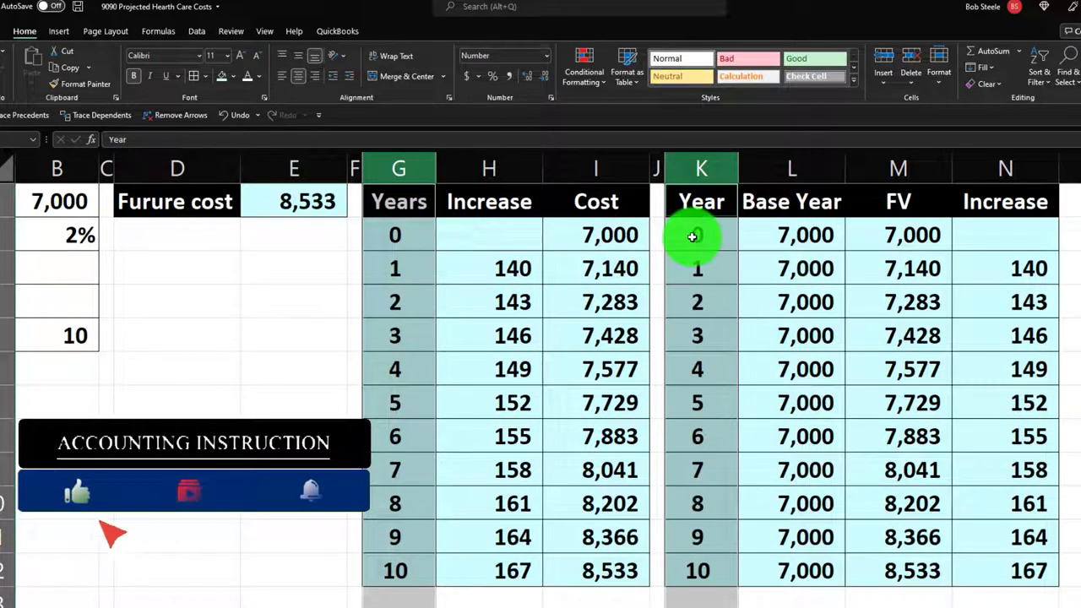
pyautogui.click(692, 237)
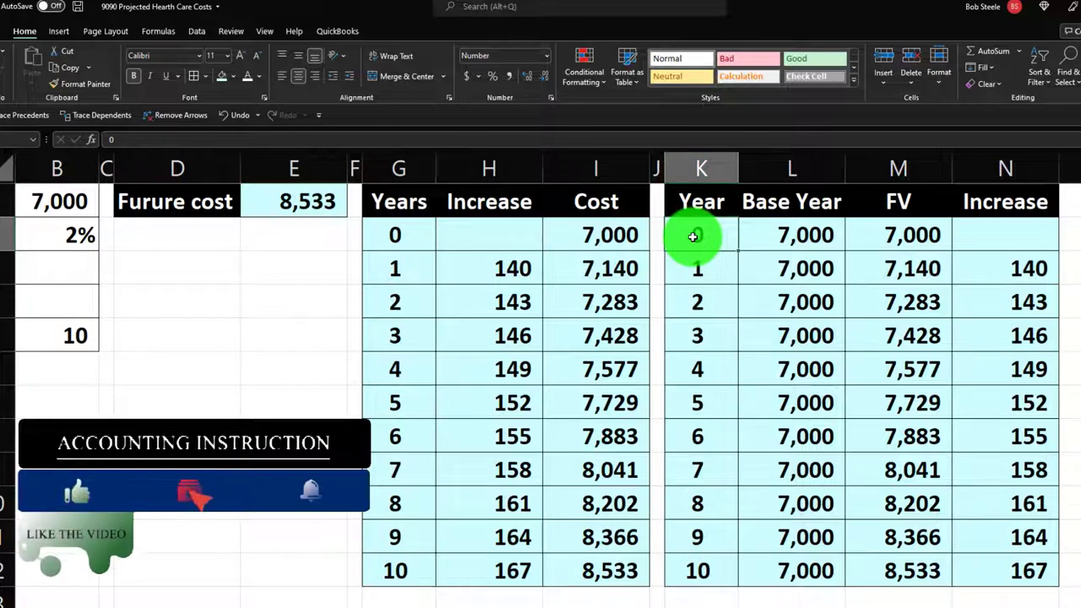
# - Set the yearly increase rate in B2 to 5% and check the future cost in E1
pyautogui.press('Left')
pyautogui.press('Left')
pyautogui.press('Left')
pyautogui.press('Left')
pyautogui.press('Left')
pyautogui.press('Left')
pyautogui.press('Left')
pyautogui.press('Left')
pyautogui.press('Left')
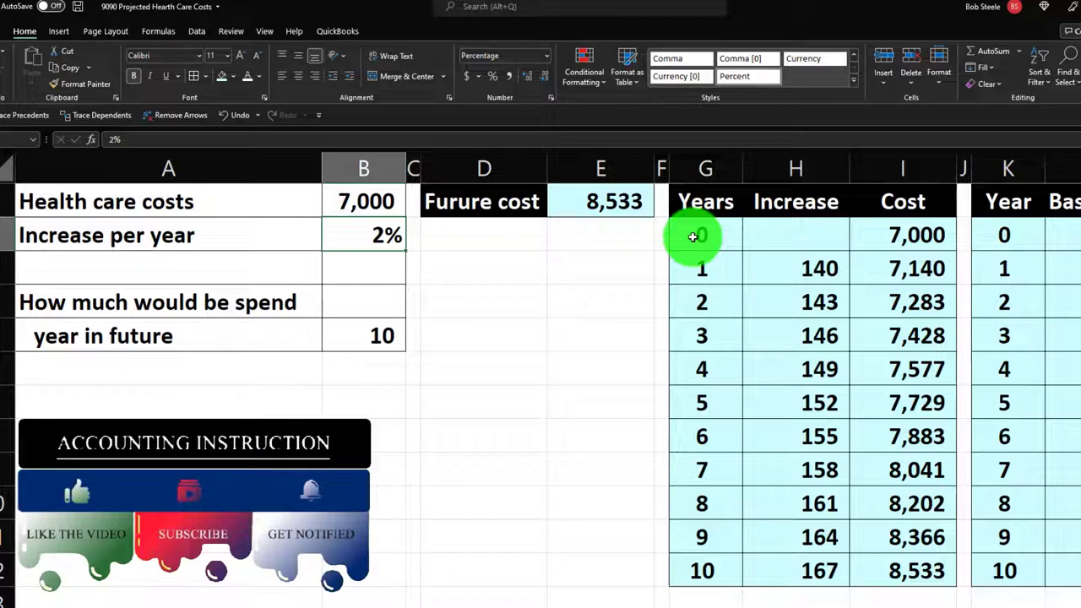
pyautogui.write('5')
pyautogui.press('Return')
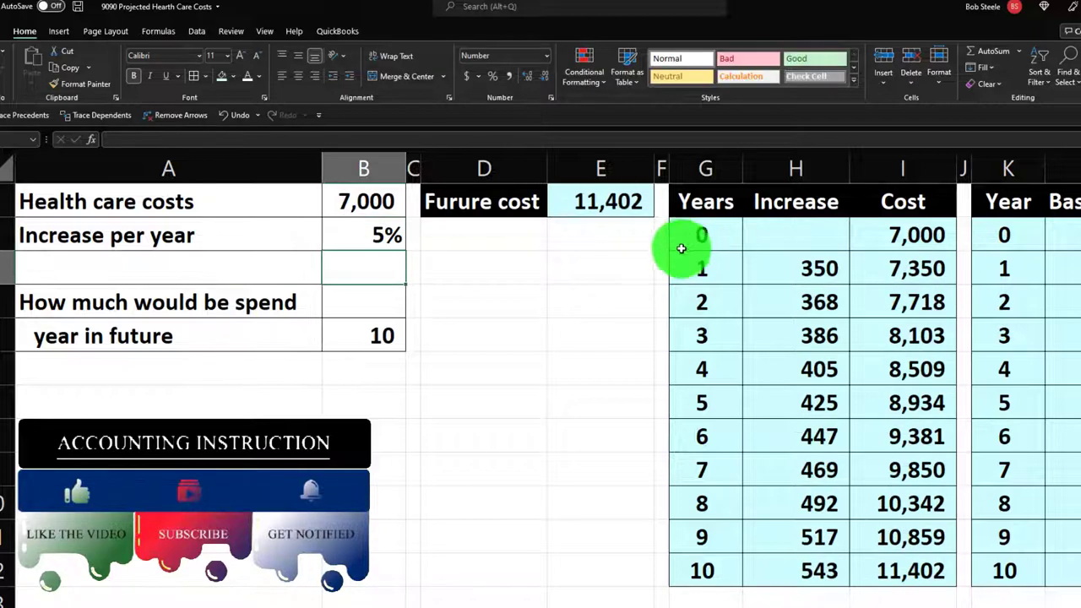
pyautogui.click(623, 199)
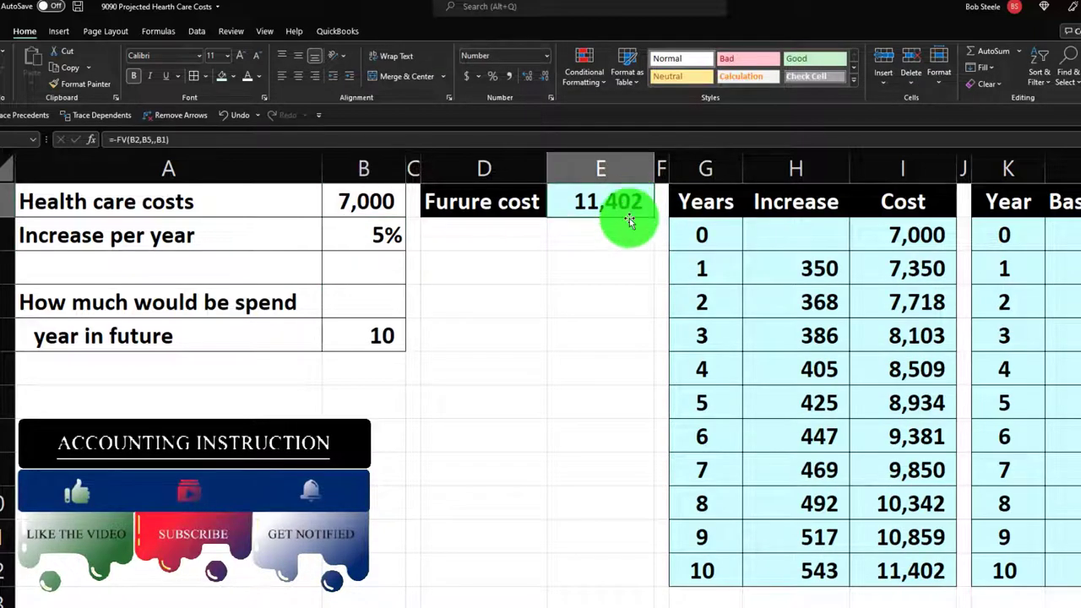
# - Test a 9% yearly increase rate in B2 and restore it to 2%
pyautogui.click(390, 234)
pyautogui.write('9')
pyautogui.hotkey('ctrl', 'Return')
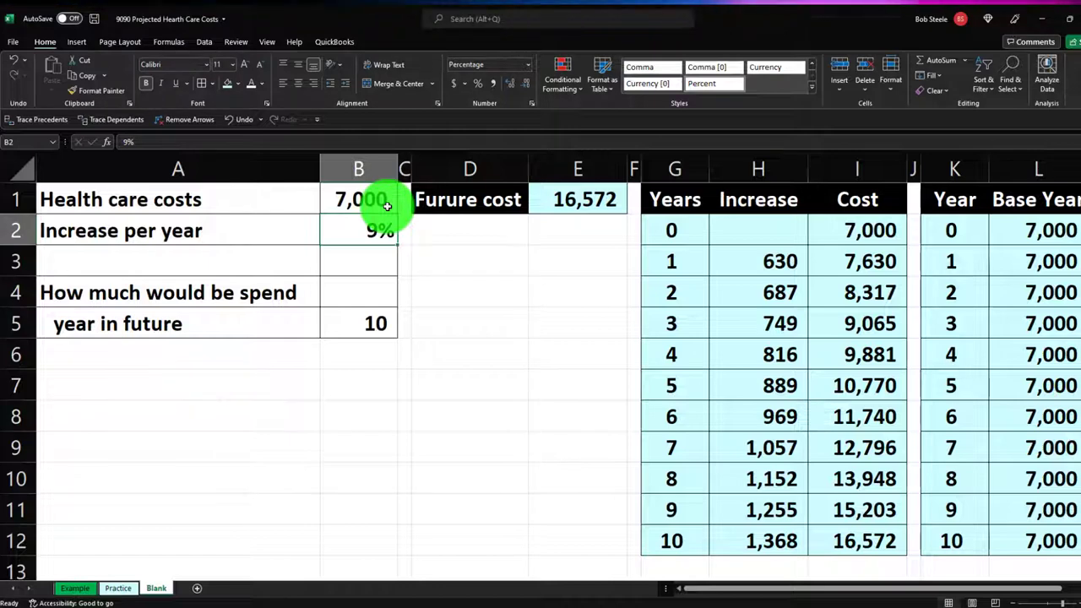
pyautogui.write('2')
pyautogui.press('Return')
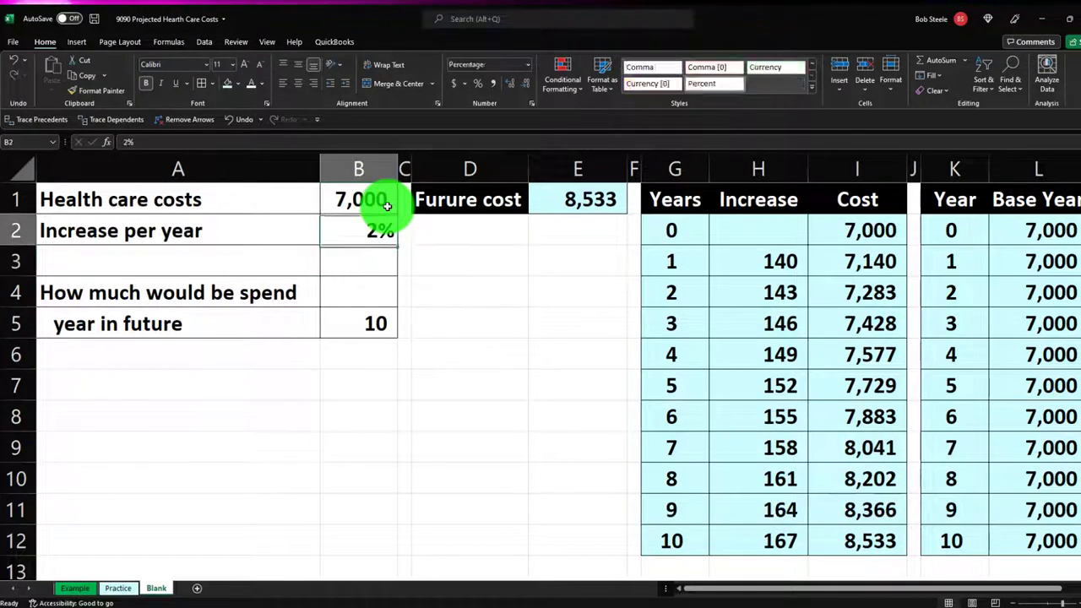
# - Test health care costs of 8,000 in B1 and restore the amount to 7,000
pyautogui.click(387, 206)
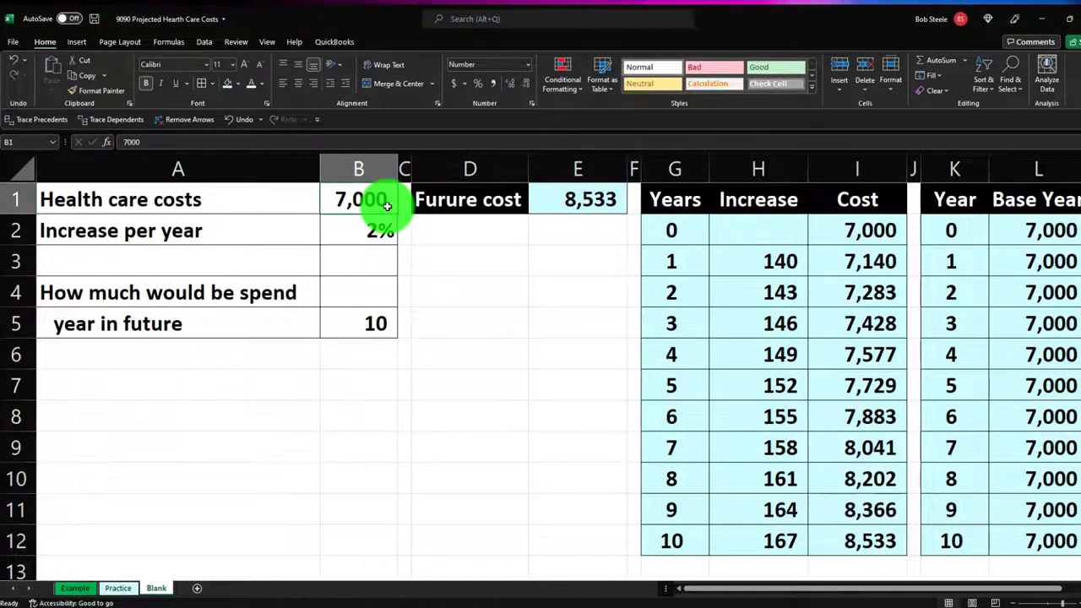
pyautogui.write('8000')
pyautogui.press('Return')
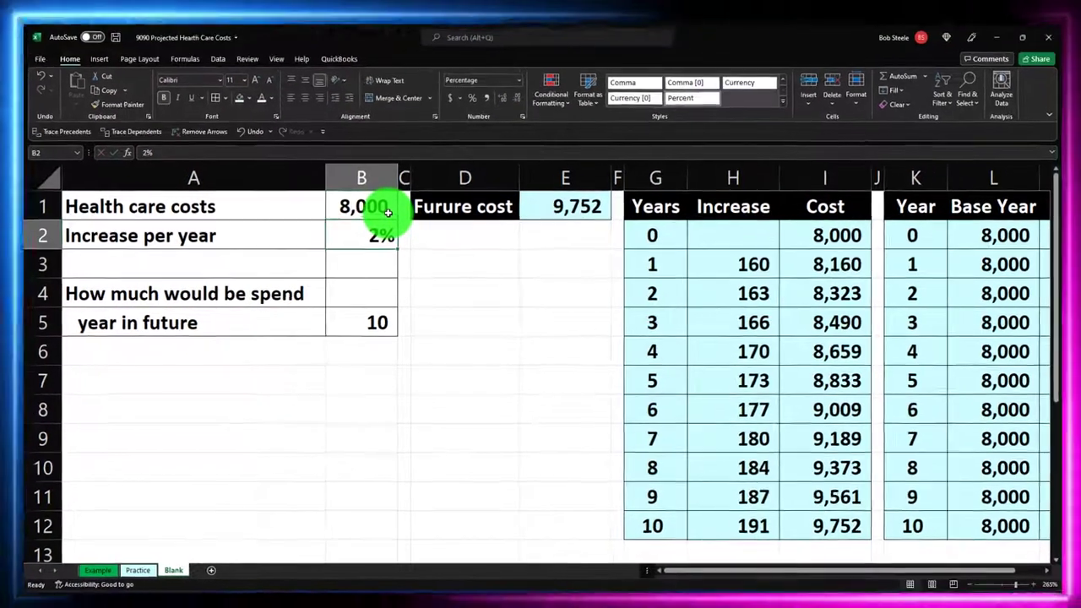
pyautogui.click(388, 214)
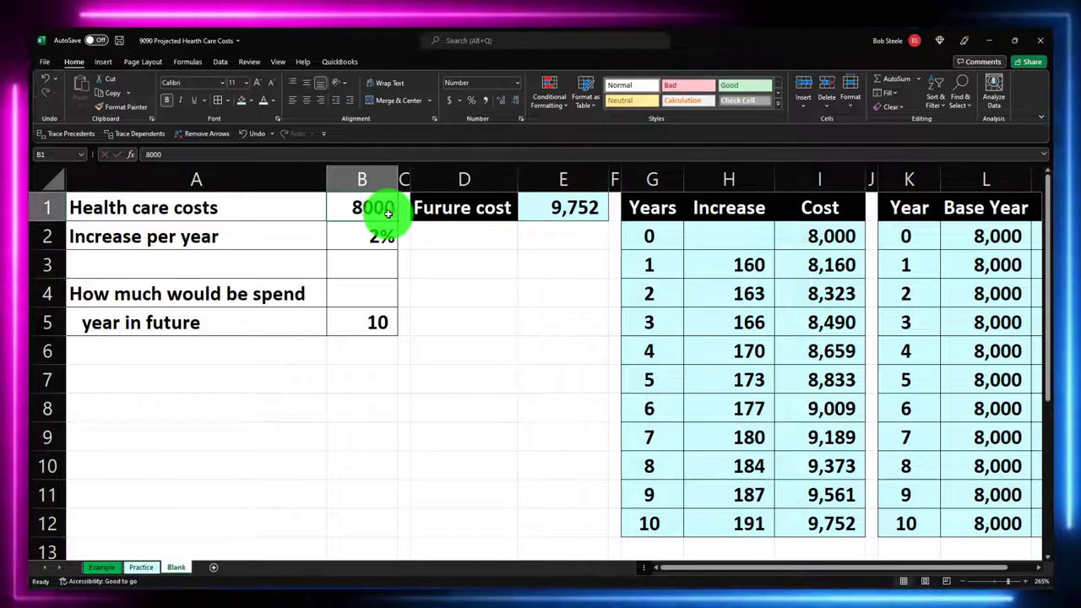
pyautogui.write('7,000')
pyautogui.press('Return')
# - Set the years in future in B5 to 12 and compare the future cost with the yearly table
pyautogui.press('Return')
pyautogui.press('Return')
pyautogui.press('Return')
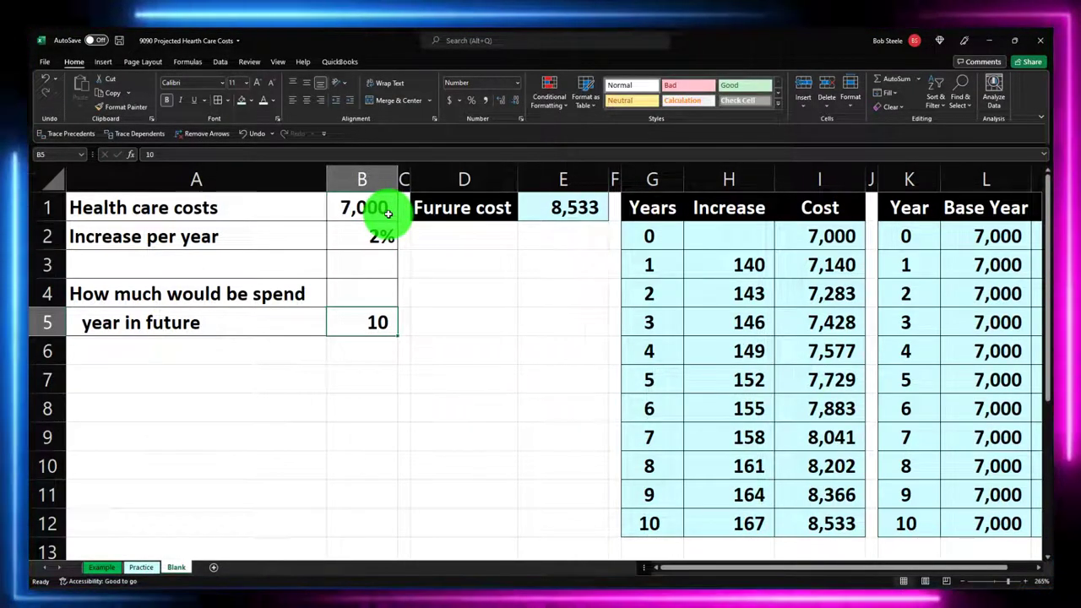
pyautogui.write('12')
pyautogui.press('Return')
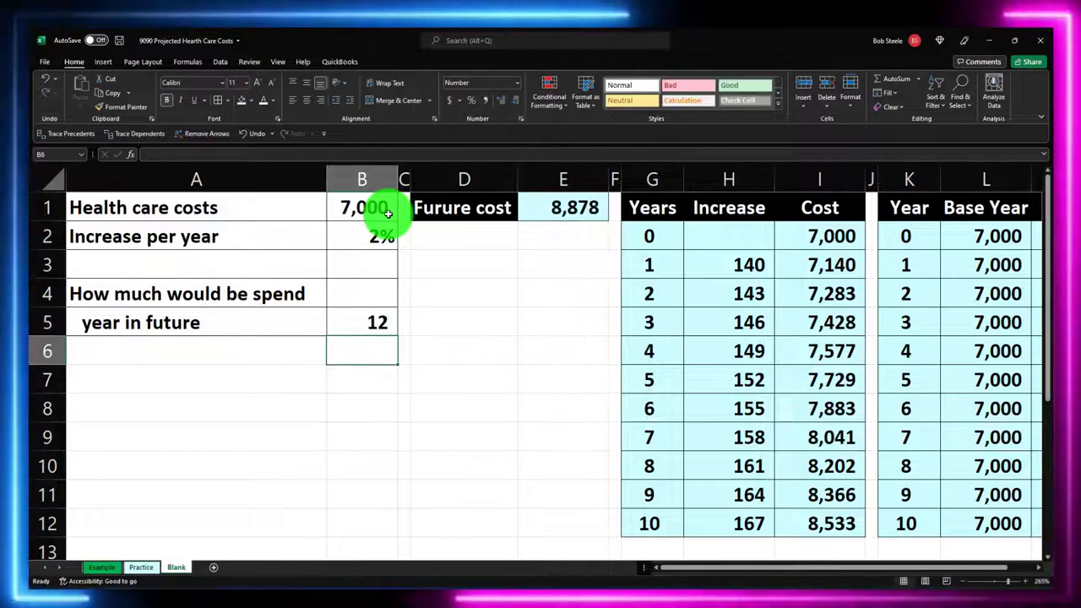
pyautogui.scroll(-1, 652, 440)
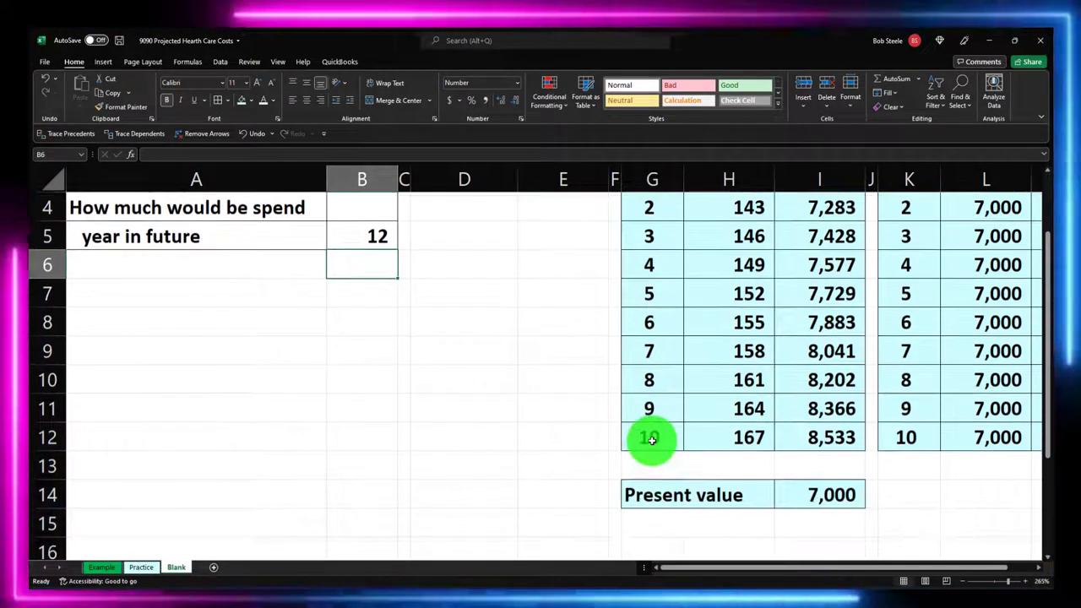
pyautogui.scroll(1, 830, 439)
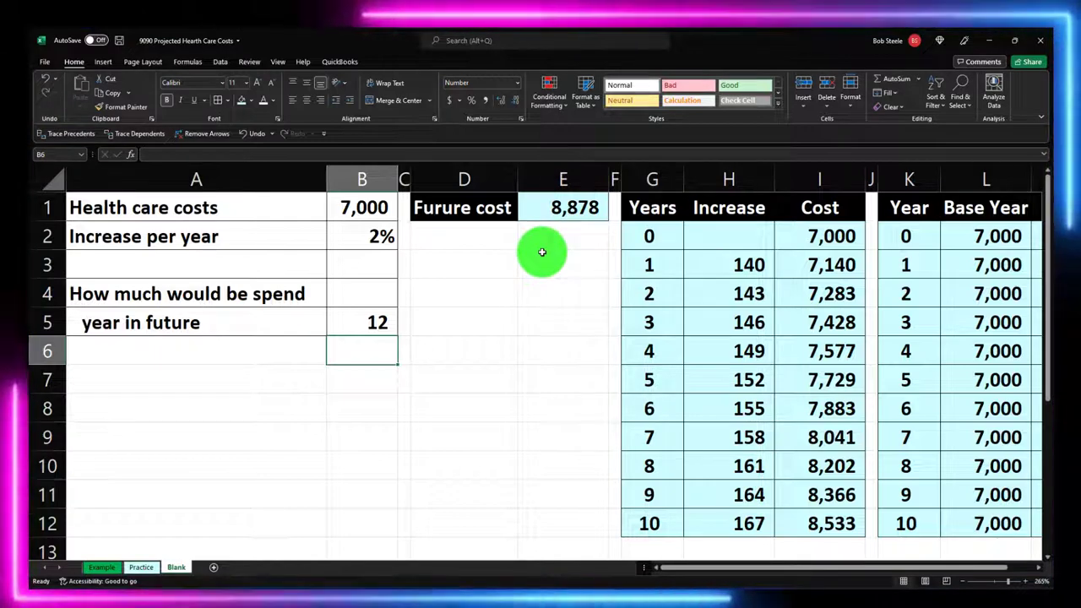
pyautogui.moveTo(463, 218); pyautogui.dragTo(549, 207)
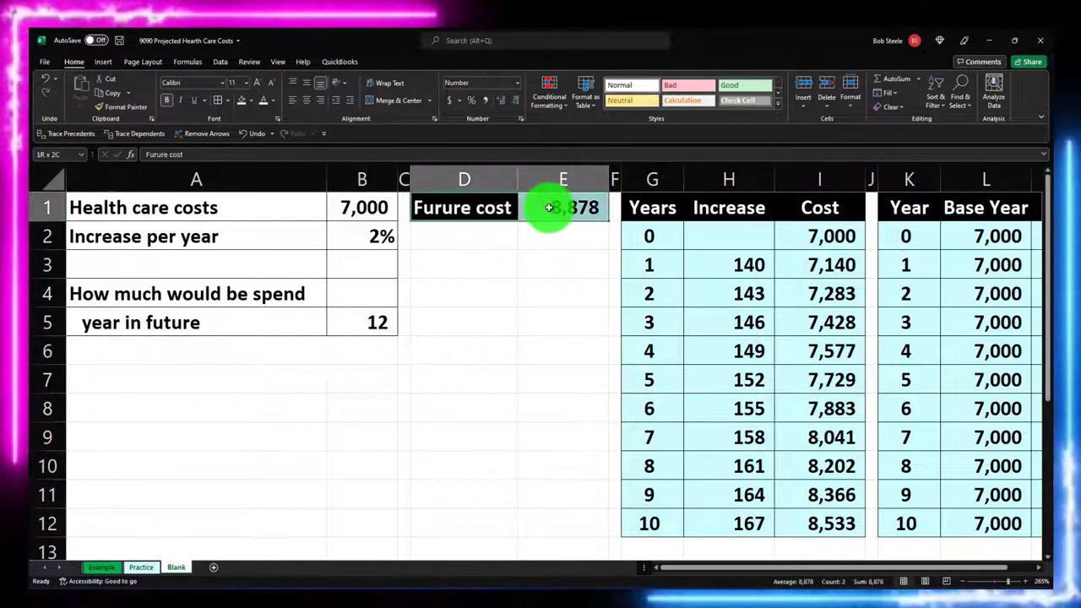
pyautogui.click(729, 265)
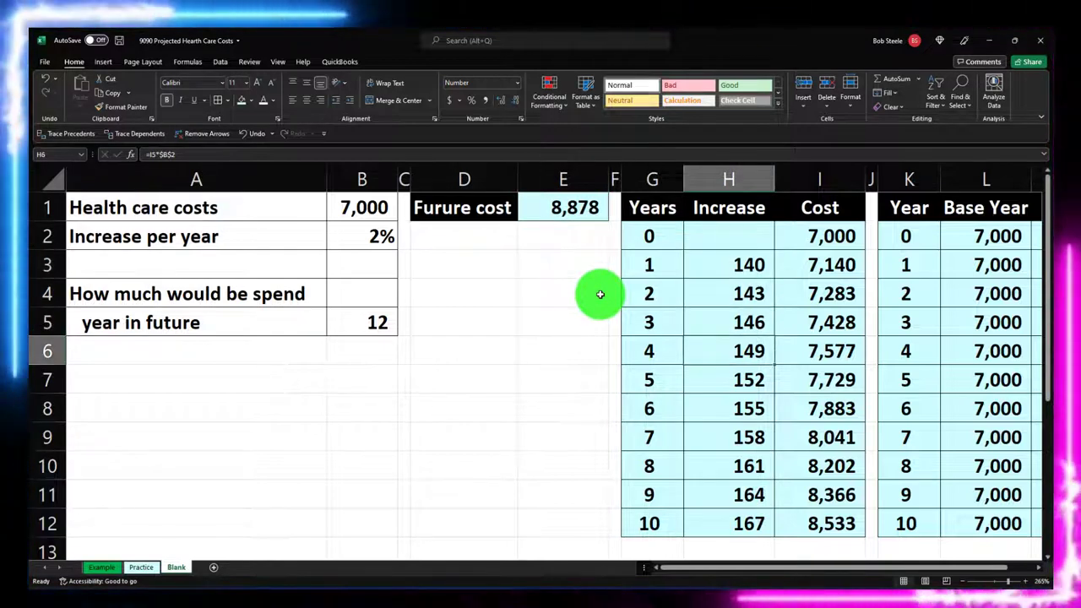
# - Restore the number of years in future in B5 to 10
pyautogui.press('Down')
pyautogui.press('Down')
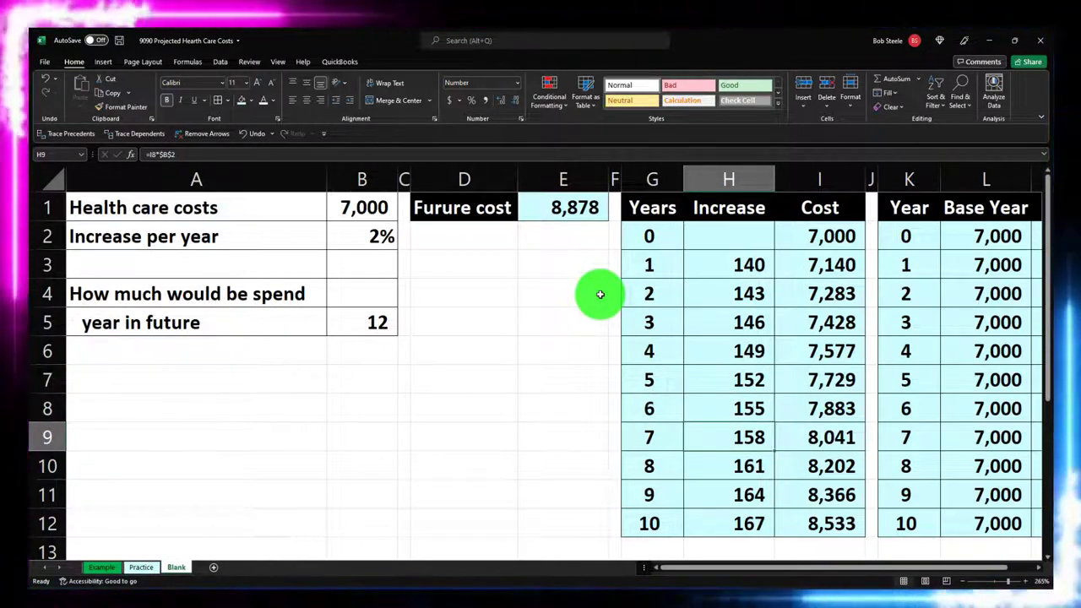
pyautogui.press('Left')
pyautogui.press('Left')
pyautogui.press('Left')
pyautogui.press('Left')
pyautogui.press('Left')
pyautogui.press('Left')
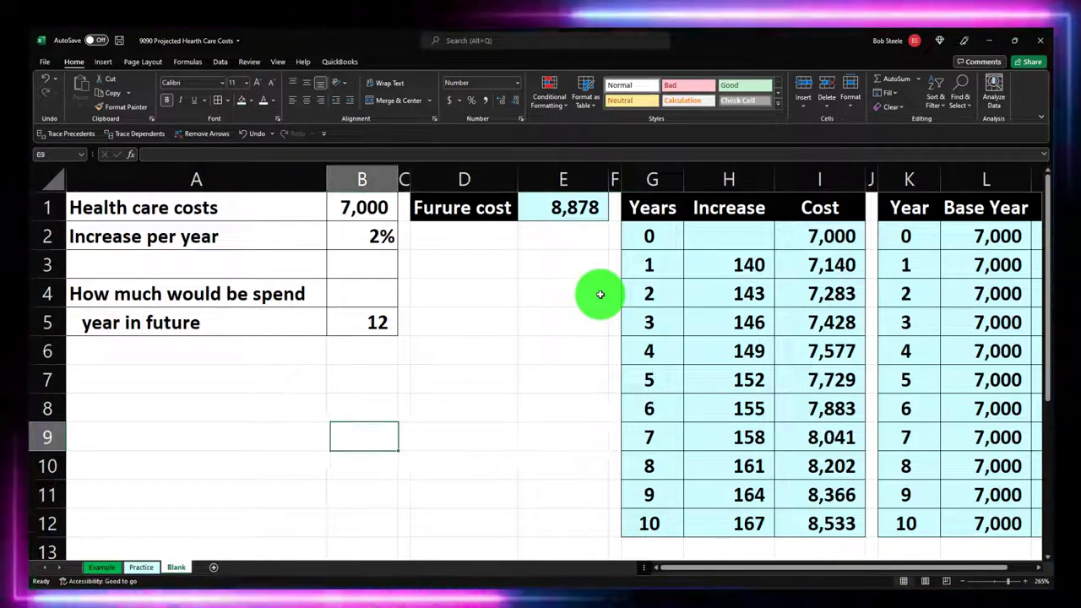
pyautogui.write('10')
pyautogui.press('Return')
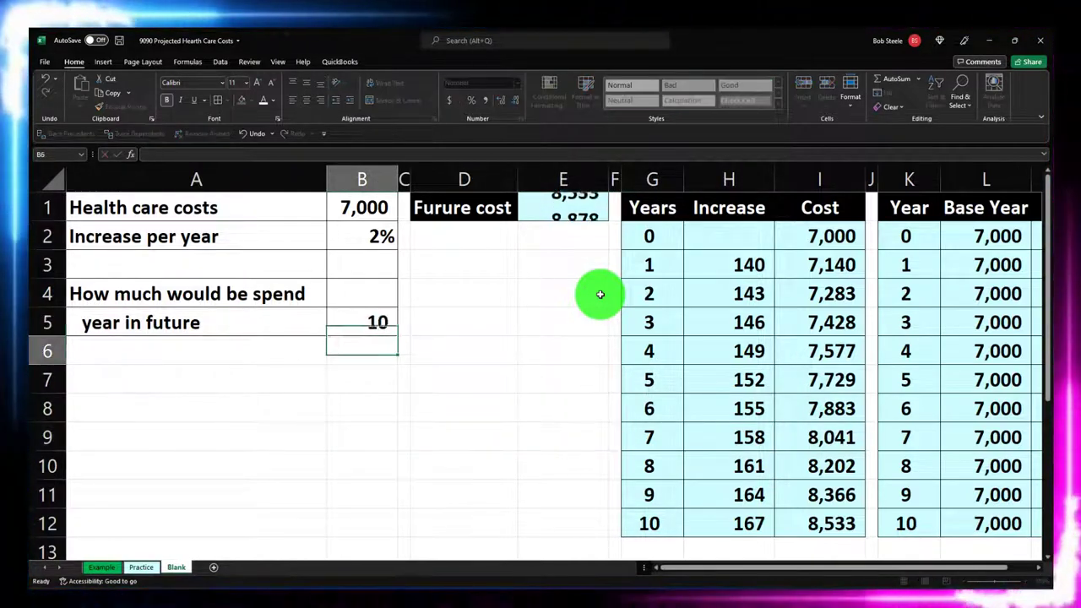